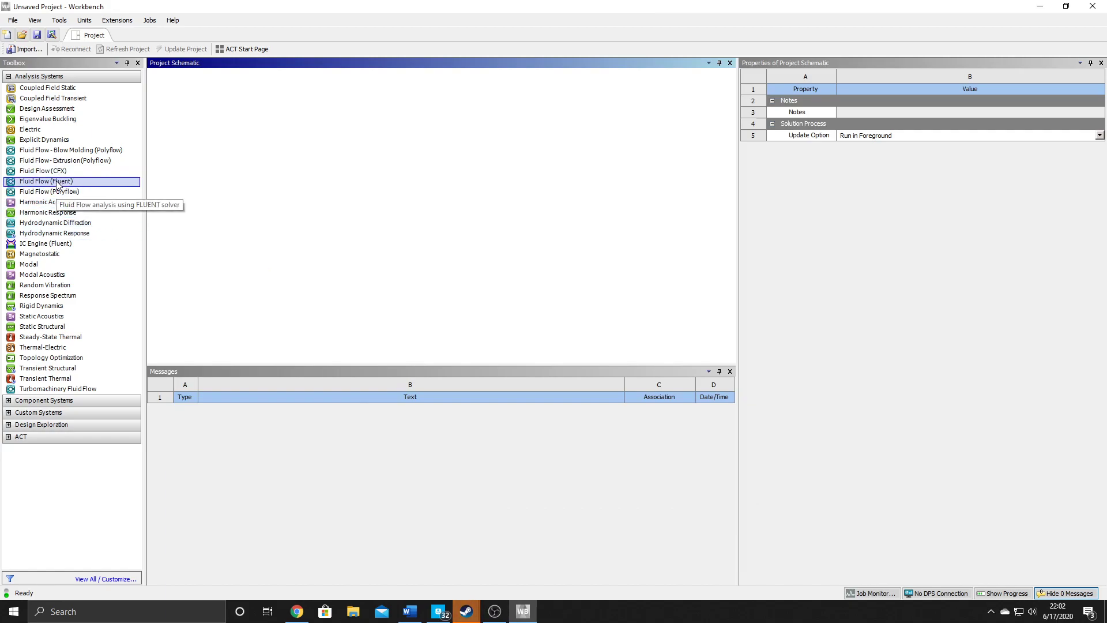
Create a Fluid Flow (Fluent) analysis system and open its geometry in DesignModeler.
double_click(58, 184)
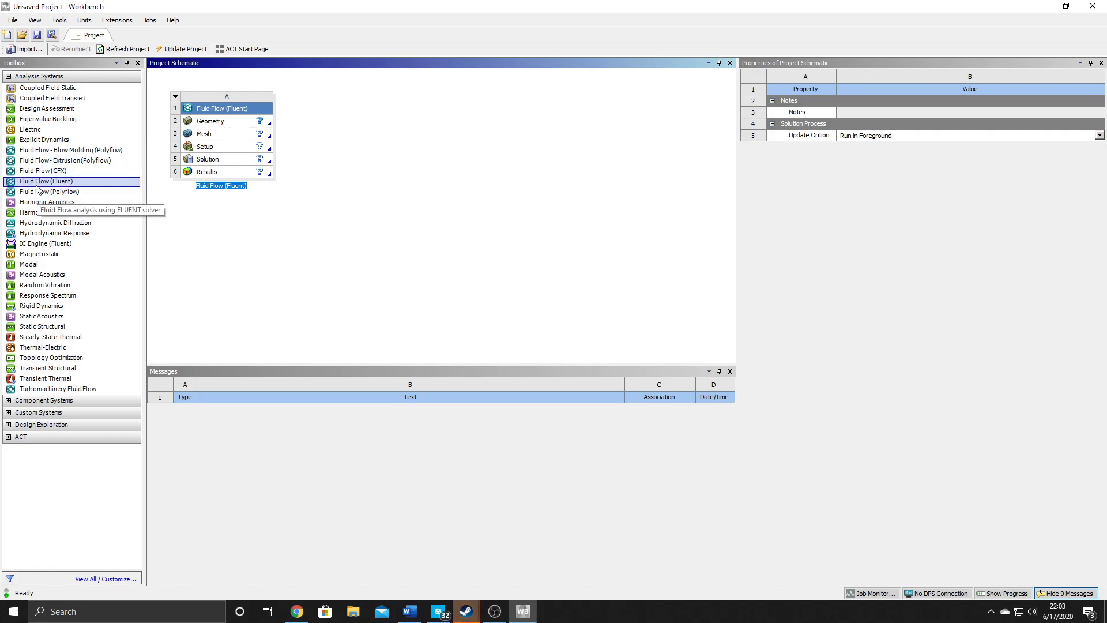
right_click(209, 122)
left_click(233, 144)
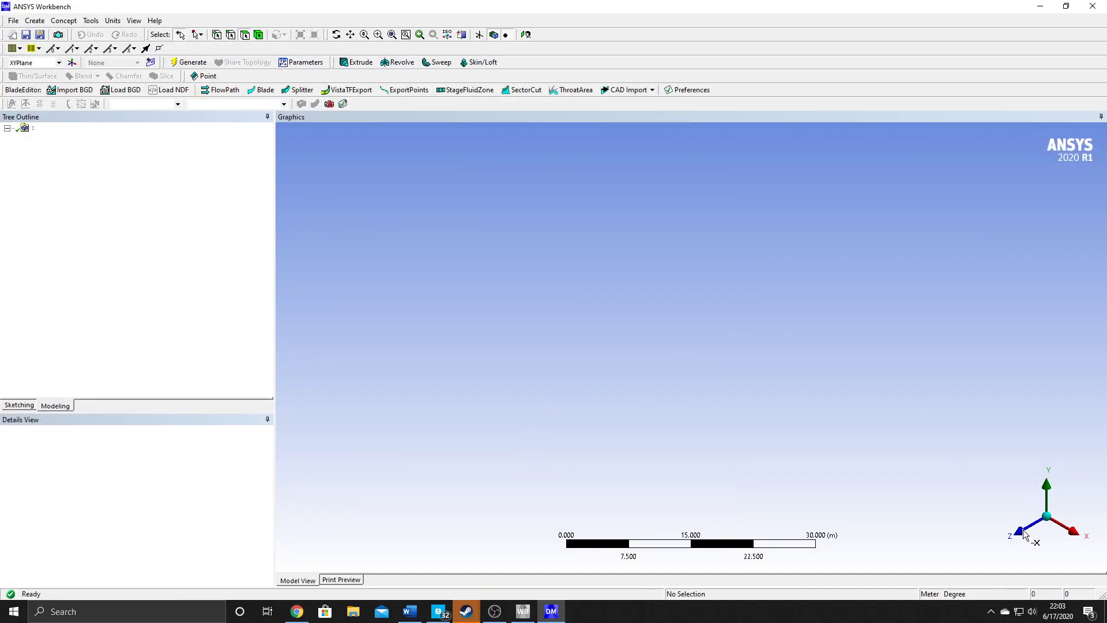
Select the XYPlane and set the model's length unit to centimeters.
left_click(52, 139)
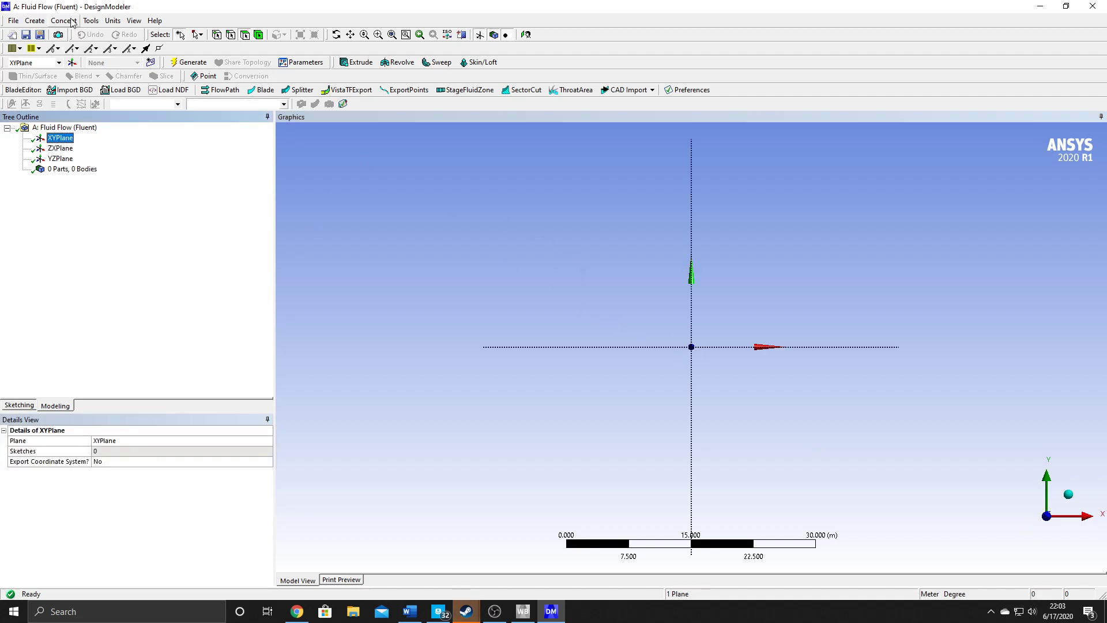
left_click(113, 21)
left_click(130, 46)
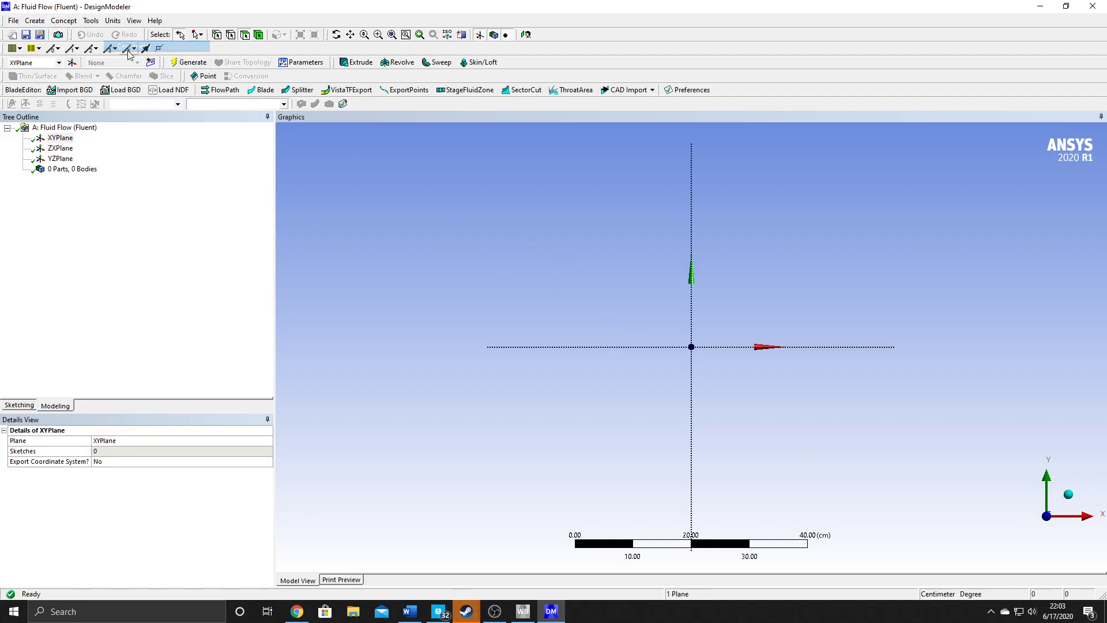
Sketch a horizontal line from the origin along the positive X axis and a slanted line rising from its end back across the Y axis.
left_click(19, 406)
left_click(22, 142)
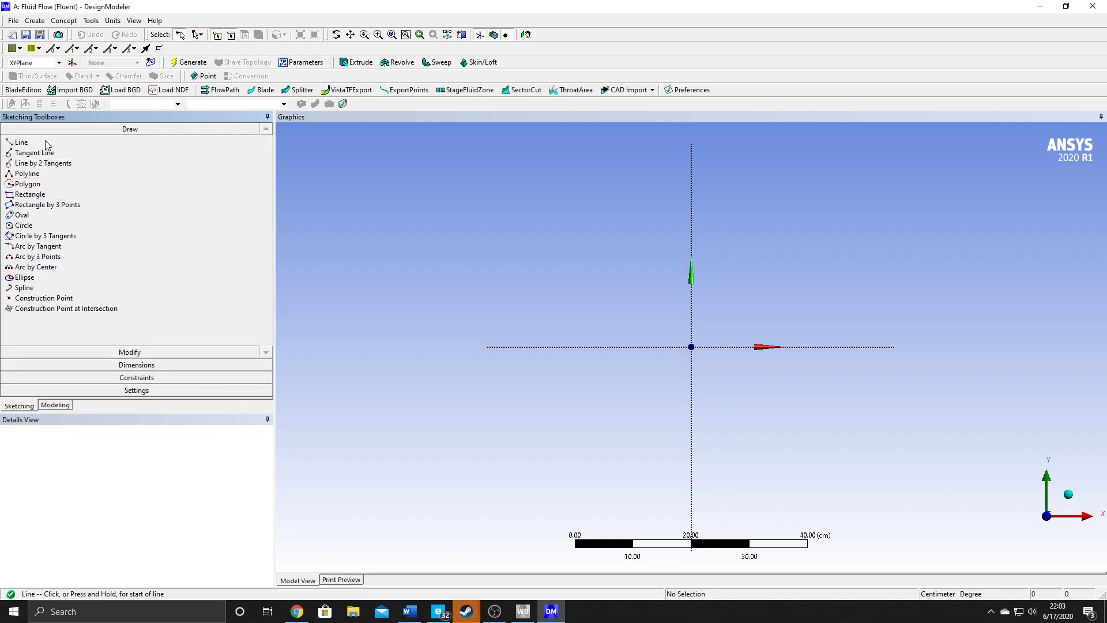
left_click(693, 346)
left_click(840, 346)
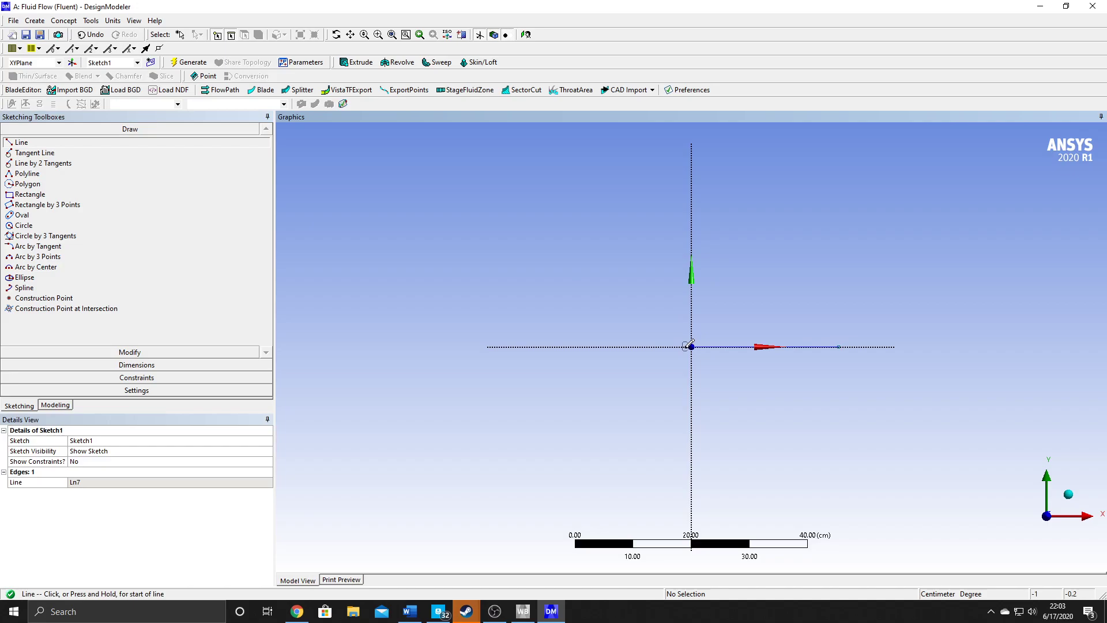
left_click(839, 345)
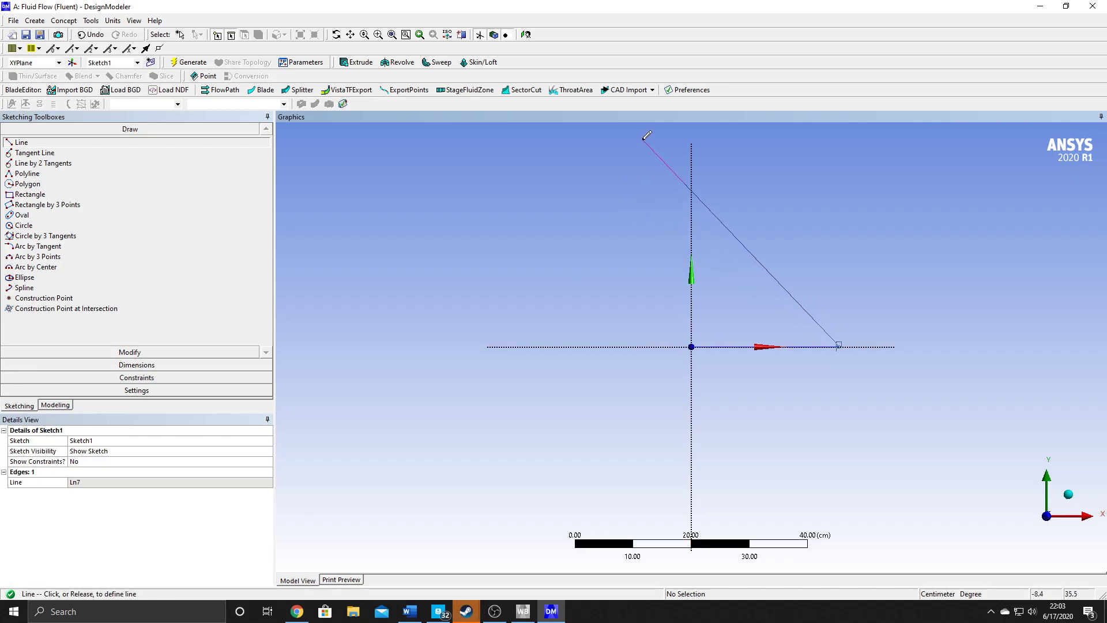
left_click(664, 138)
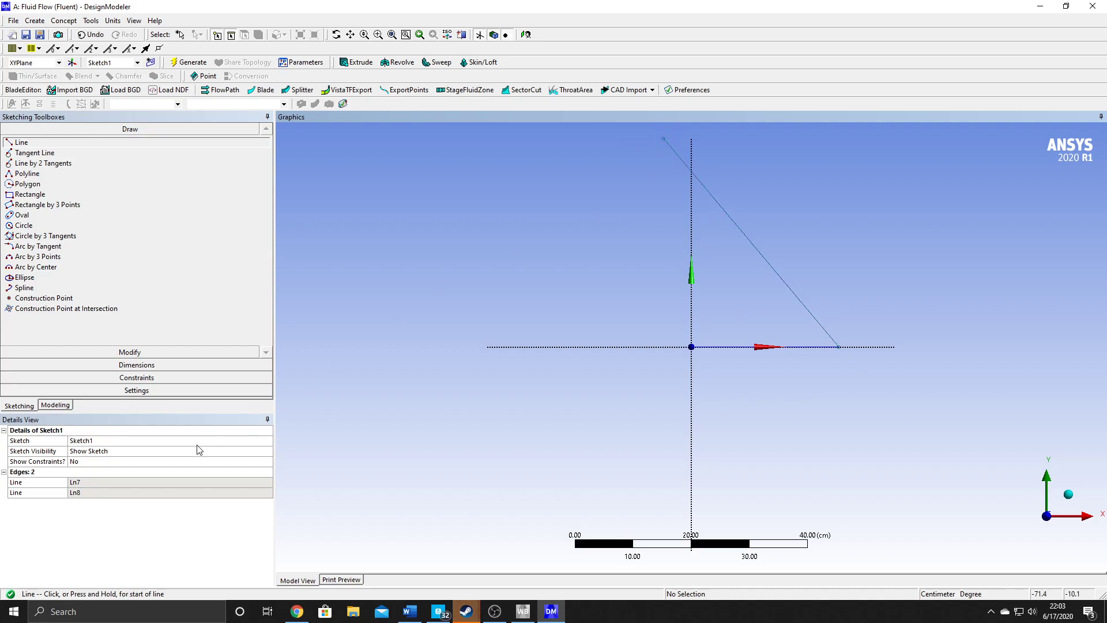
Dimension the angle between the horizontal and slanted lines and set it to 60°.
left_click(107, 353)
left_click(93, 365)
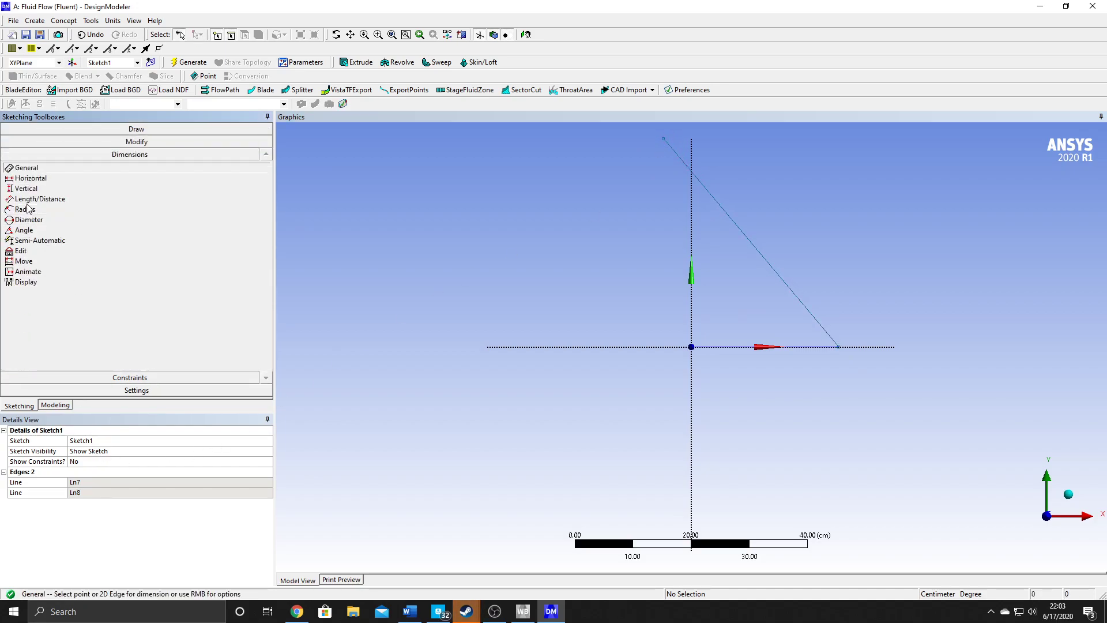
left_click(24, 230)
left_click(808, 347)
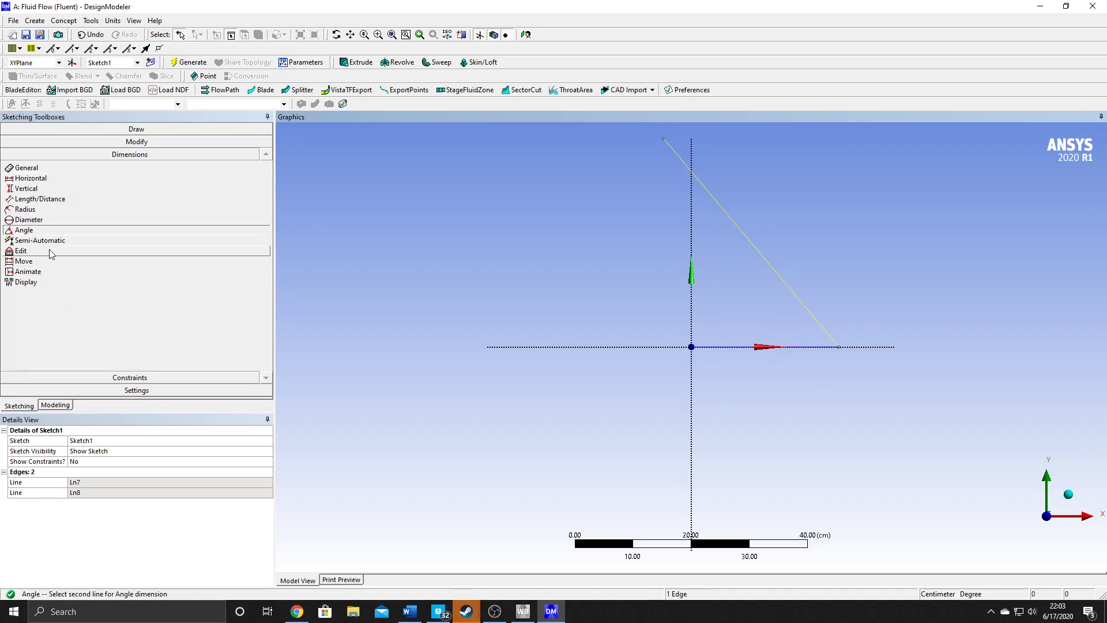
left_click(802, 346)
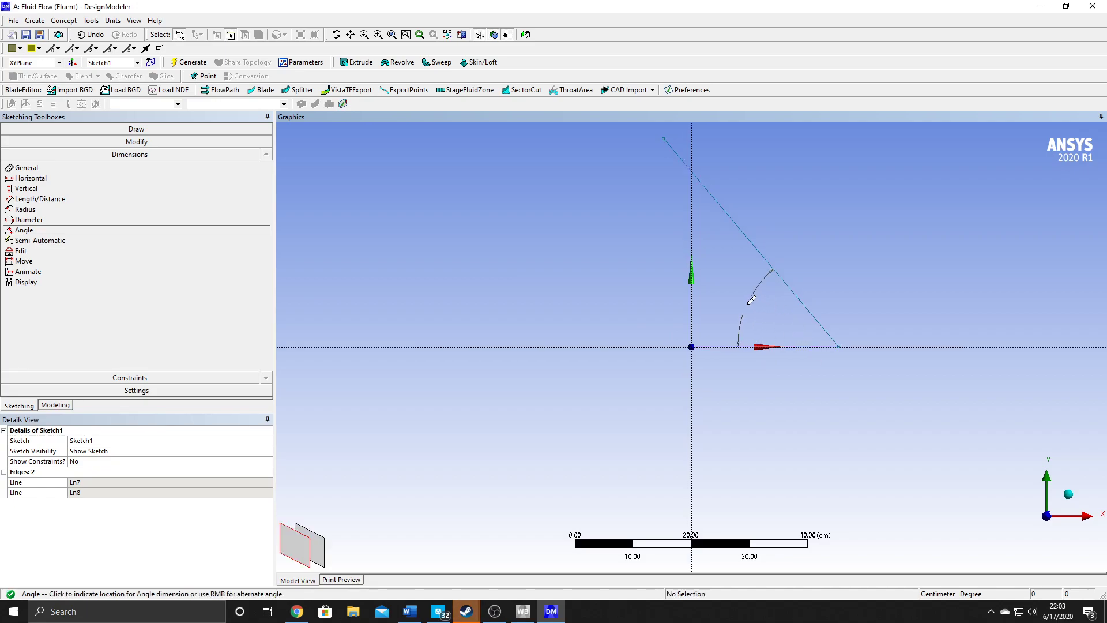
left_click(717, 279)
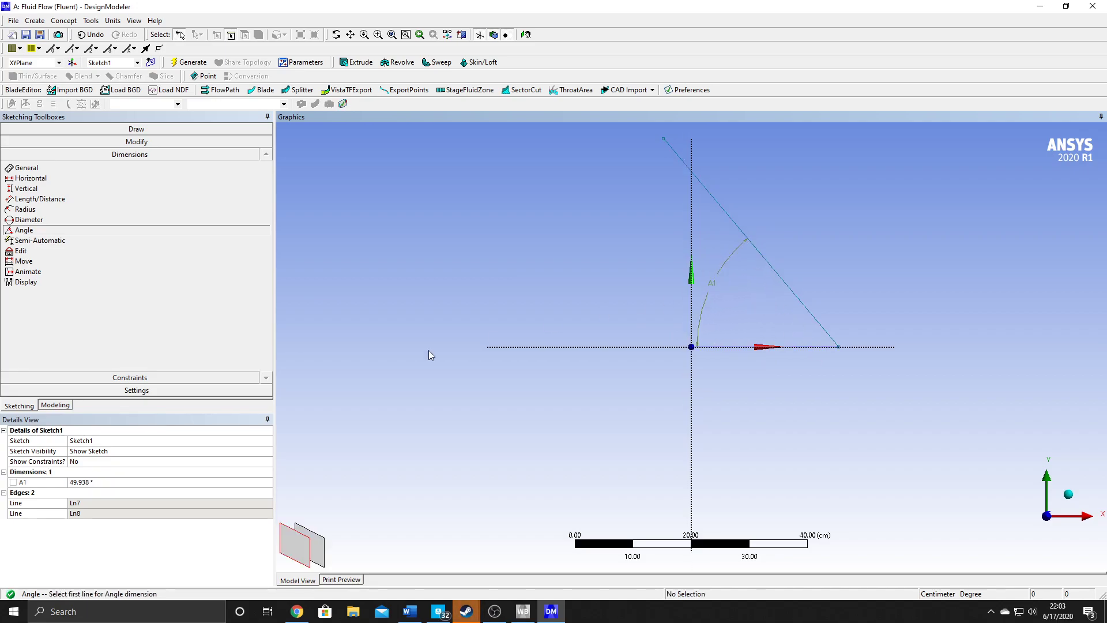
left_click(88, 481)
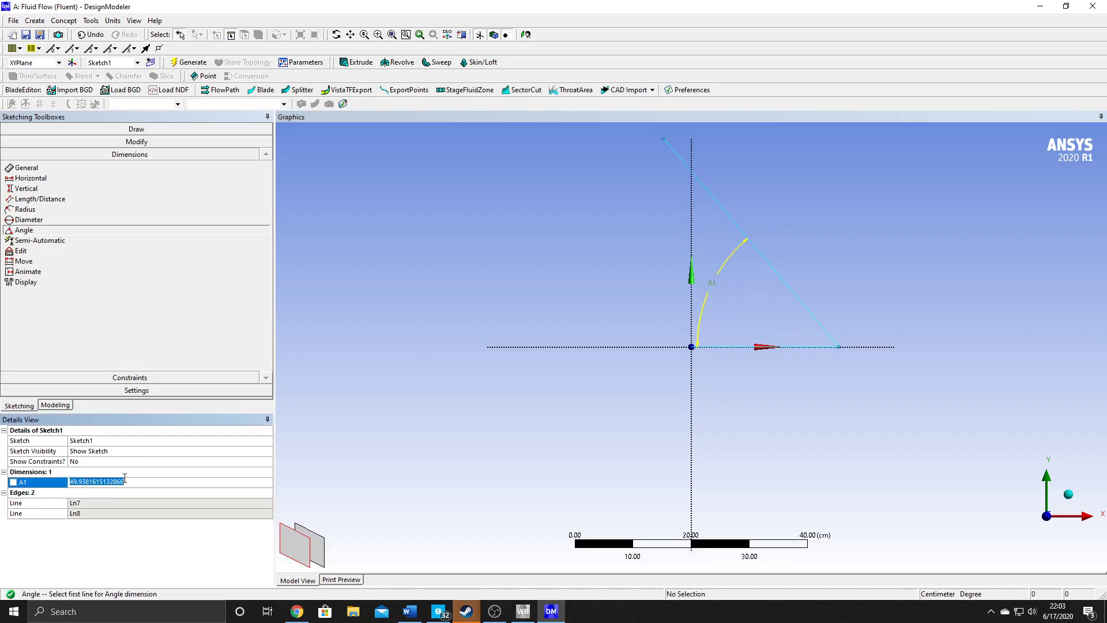
key("BackSpace")
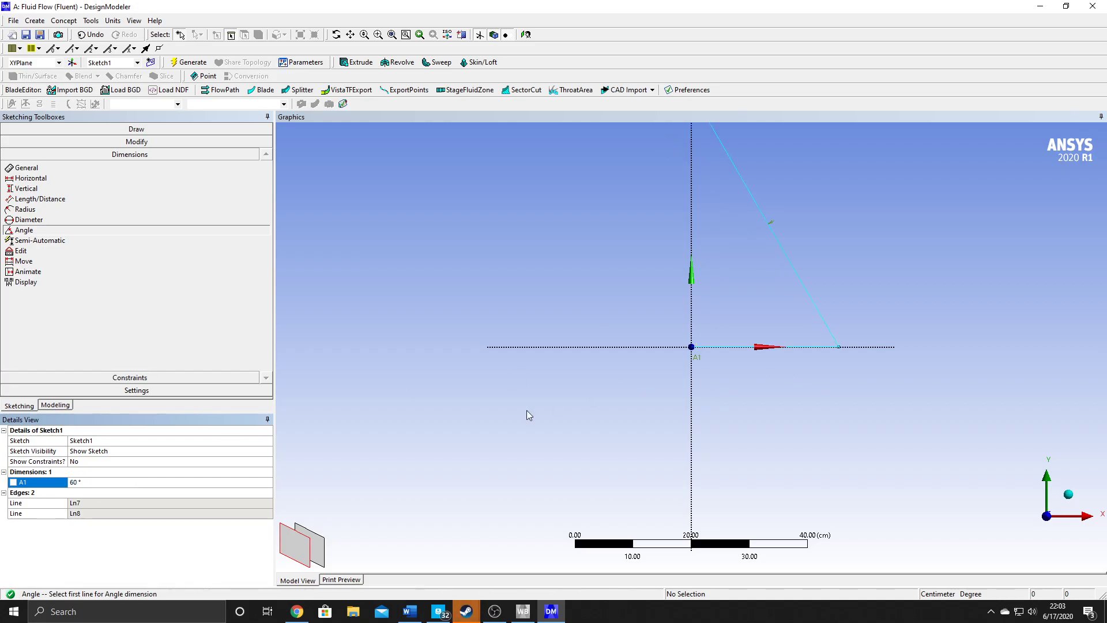
Dimension the slanted line's length and set it to 50 cm.
scroll(762, 327, "down", 2)
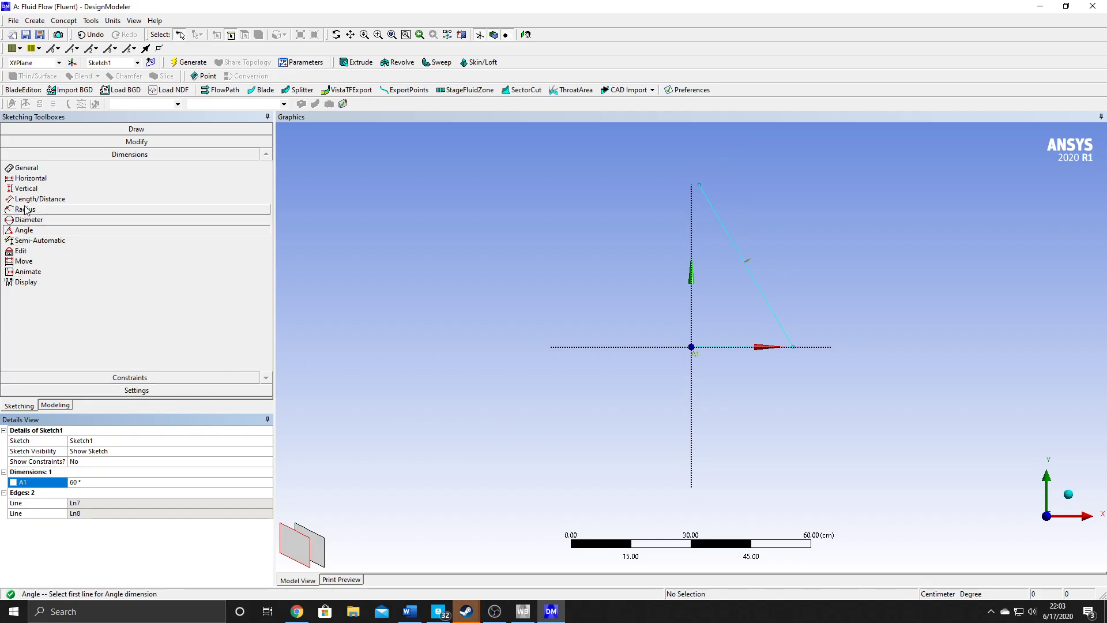
left_click(40, 170)
left_click(753, 277)
left_click(778, 263)
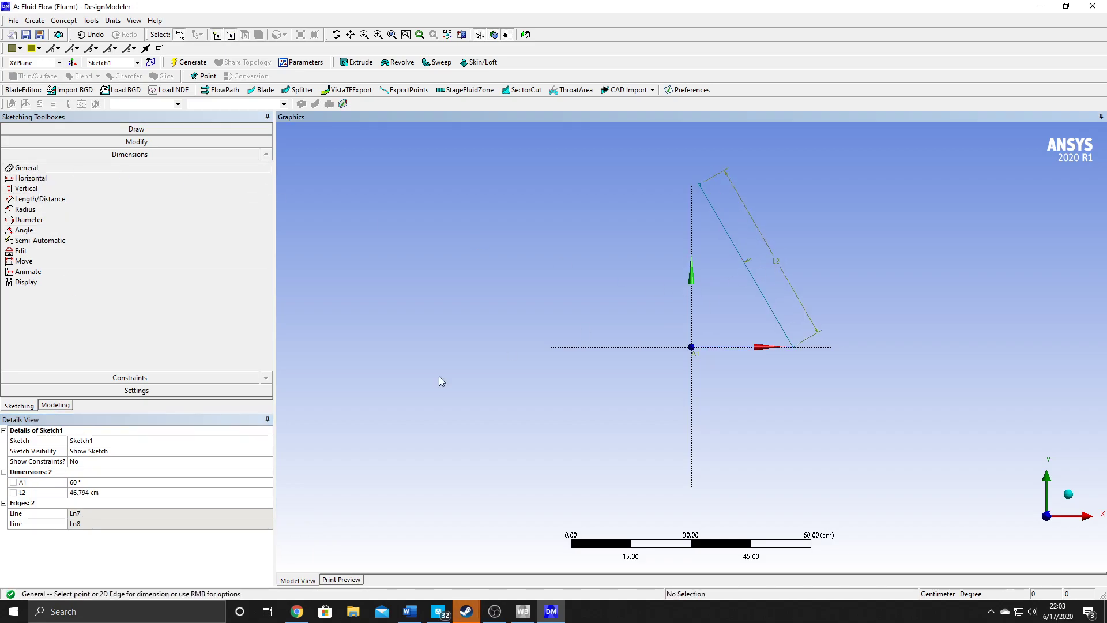
left_click(90, 493)
type("50")
key("Return")
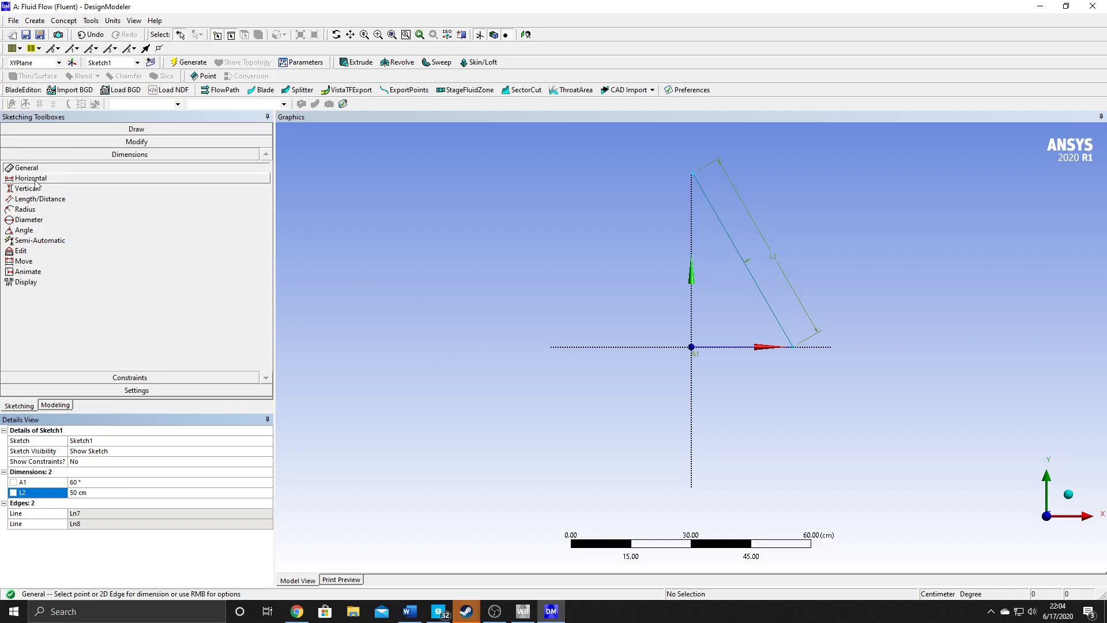
Draw a short line about 5.6 cm long from the slanted line's upper end, perpendicular to it and pointing away from the origin.
left_click(129, 129)
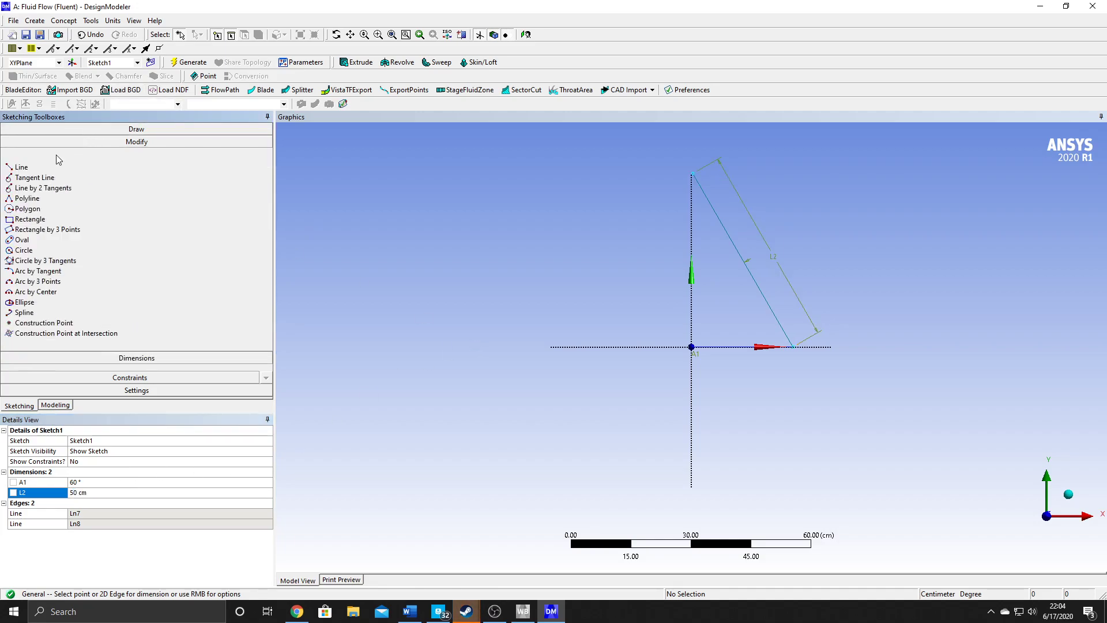
left_click(21, 142)
scroll(698, 172, "up", 3)
scroll(701, 165, "down", 3)
left_click(694, 169)
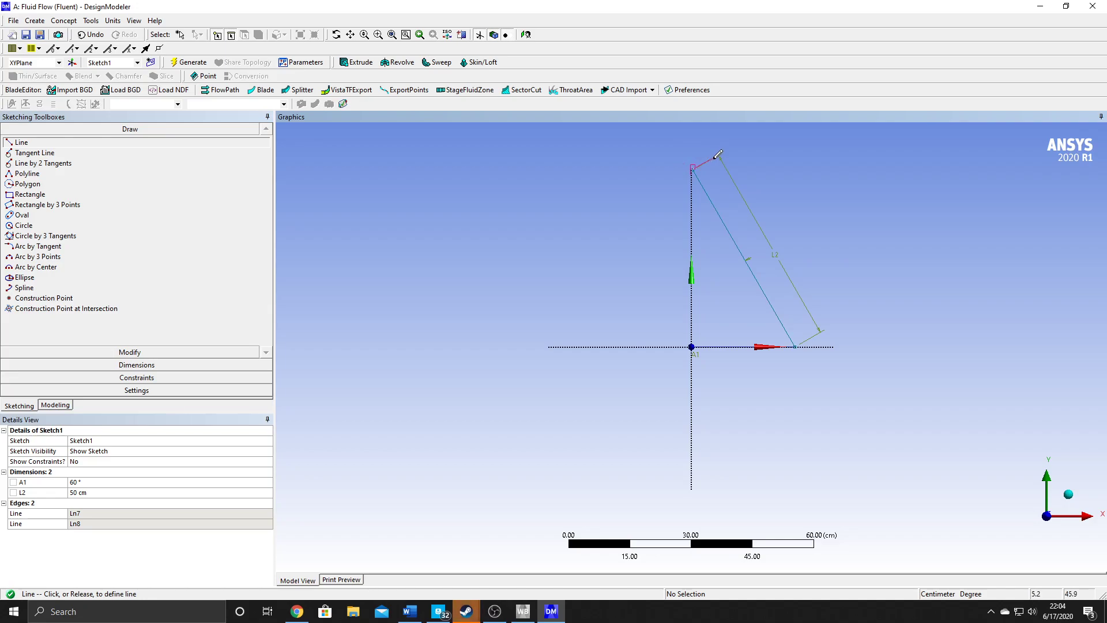
left_click(713, 157)
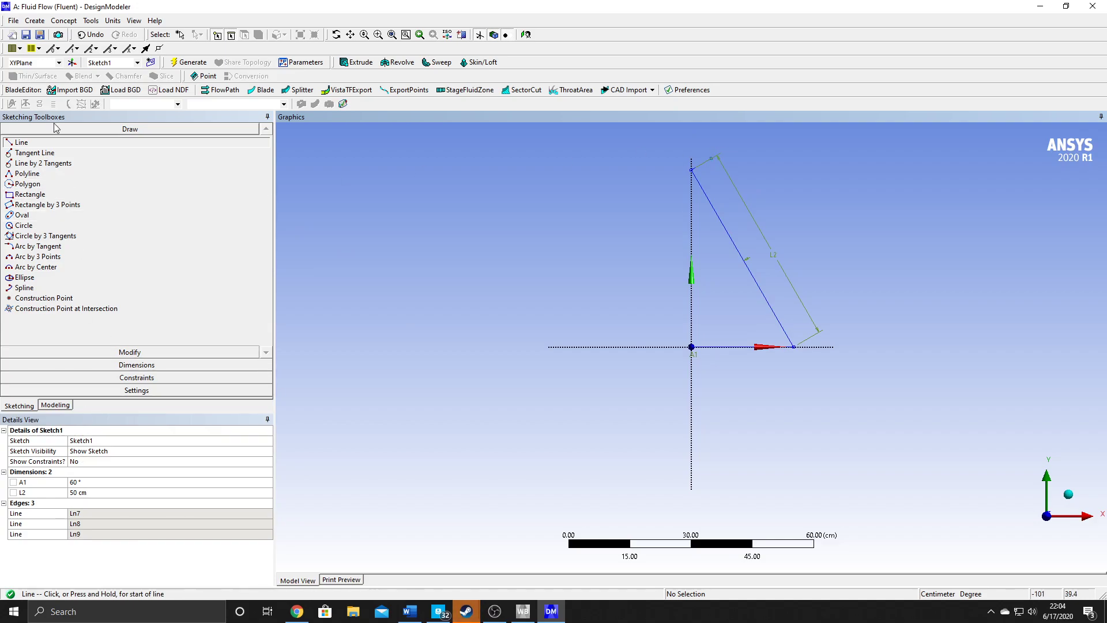
Dimension the short perpendicular line's length and set it to 5 cm.
left_click(124, 365)
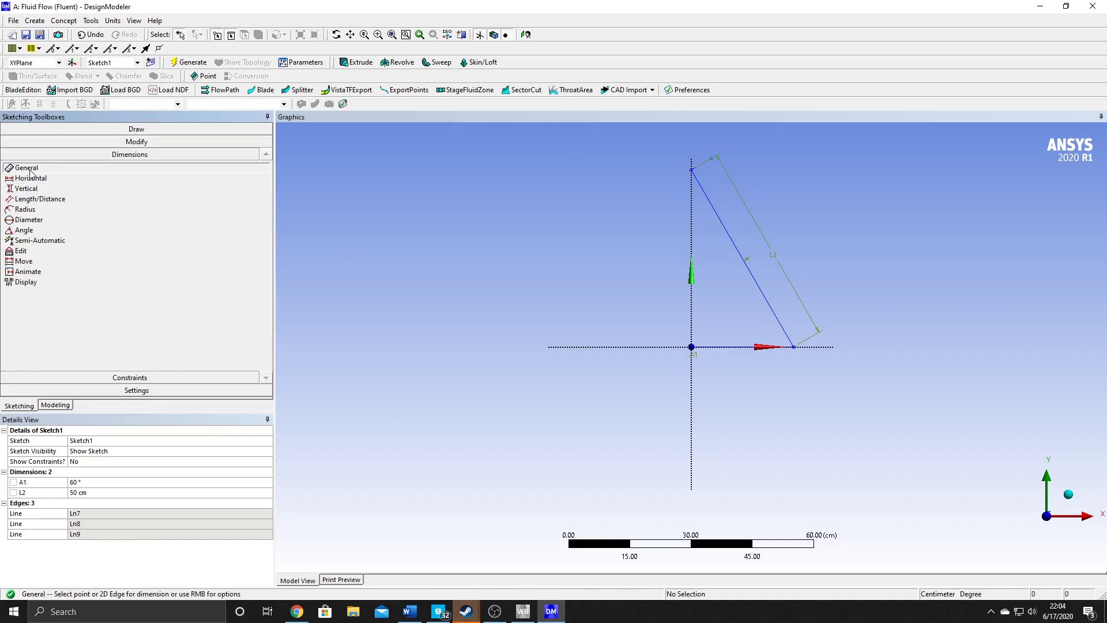
left_click(711, 161)
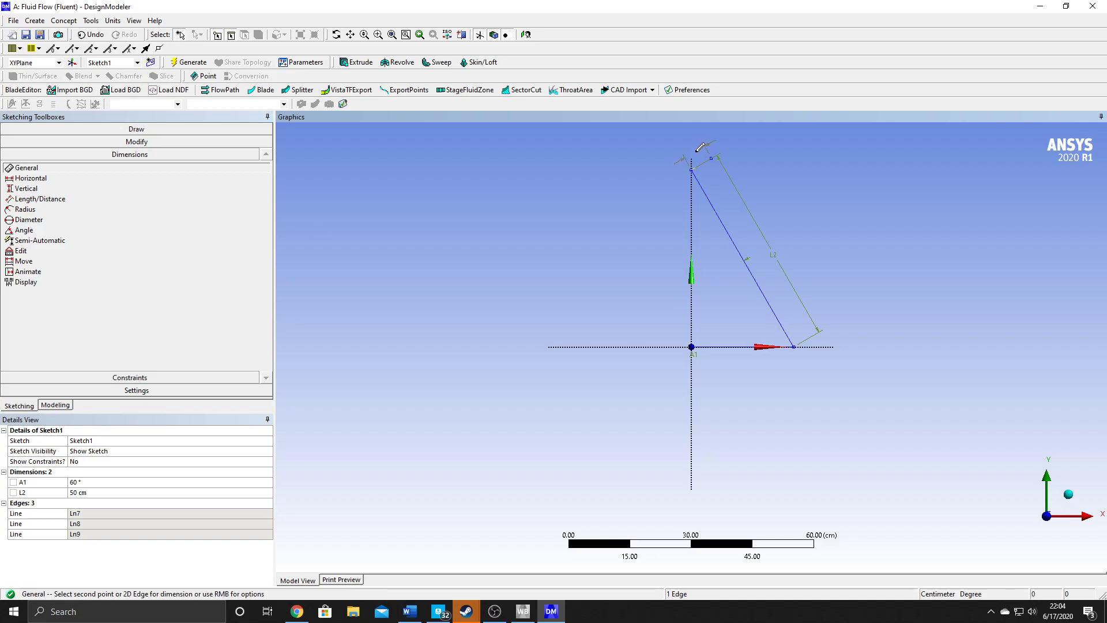
left_click(697, 152)
left_click(94, 503)
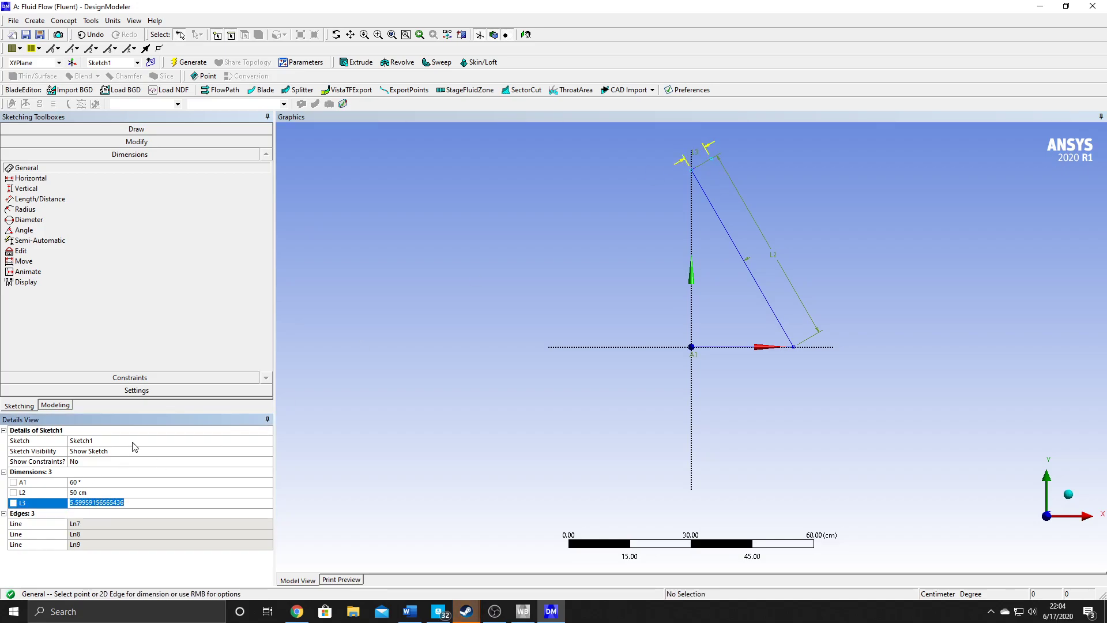
type("5")
key("Return")
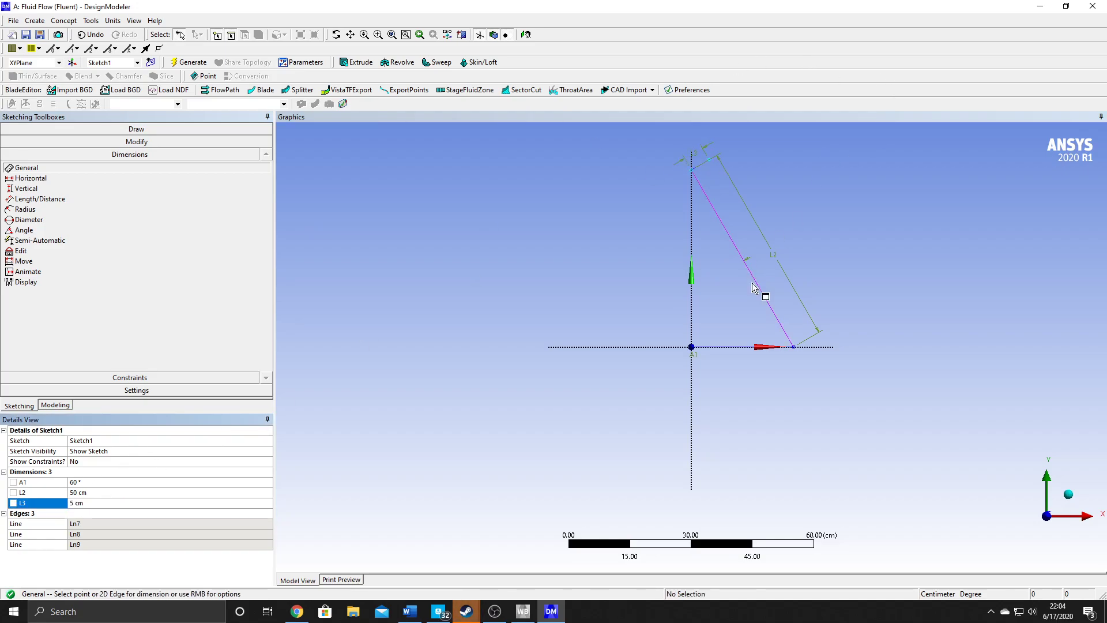
Draw a line parallel to the 50 cm slanted line, from the short line's free end down to near the slanted line's lower end.
left_click(64, 129)
left_click(51, 143)
left_click(710, 159)
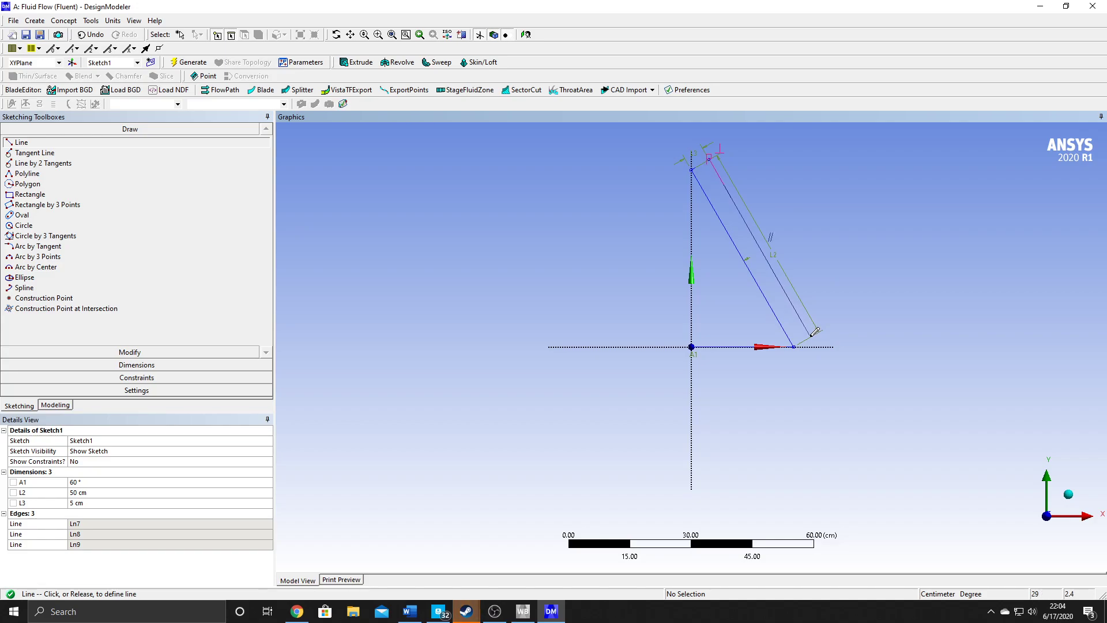
left_click(811, 335)
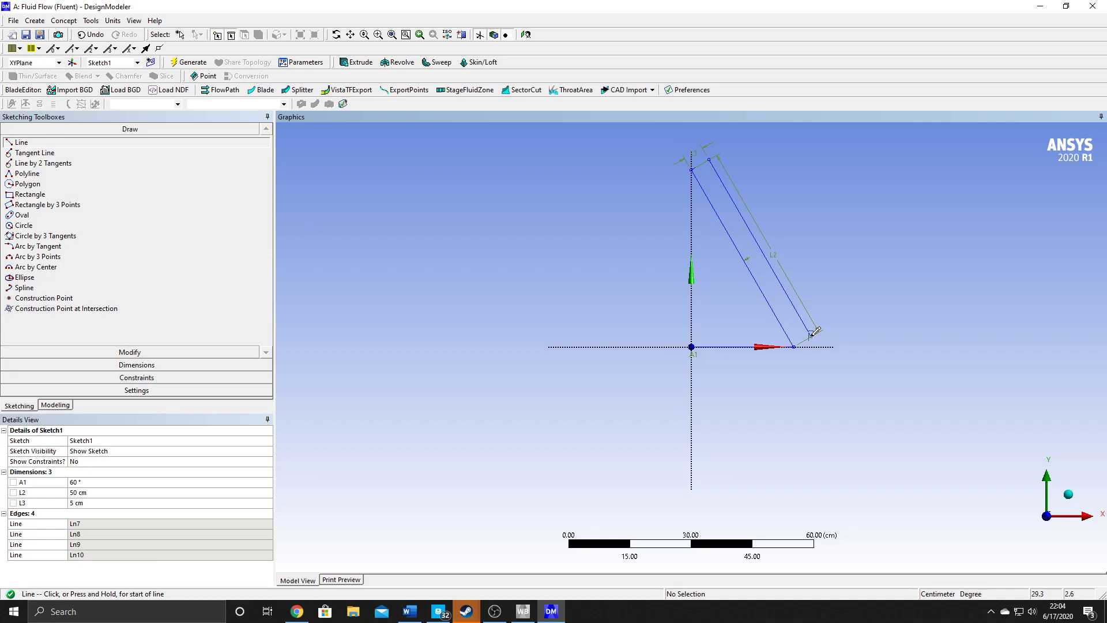
left_click(92, 35)
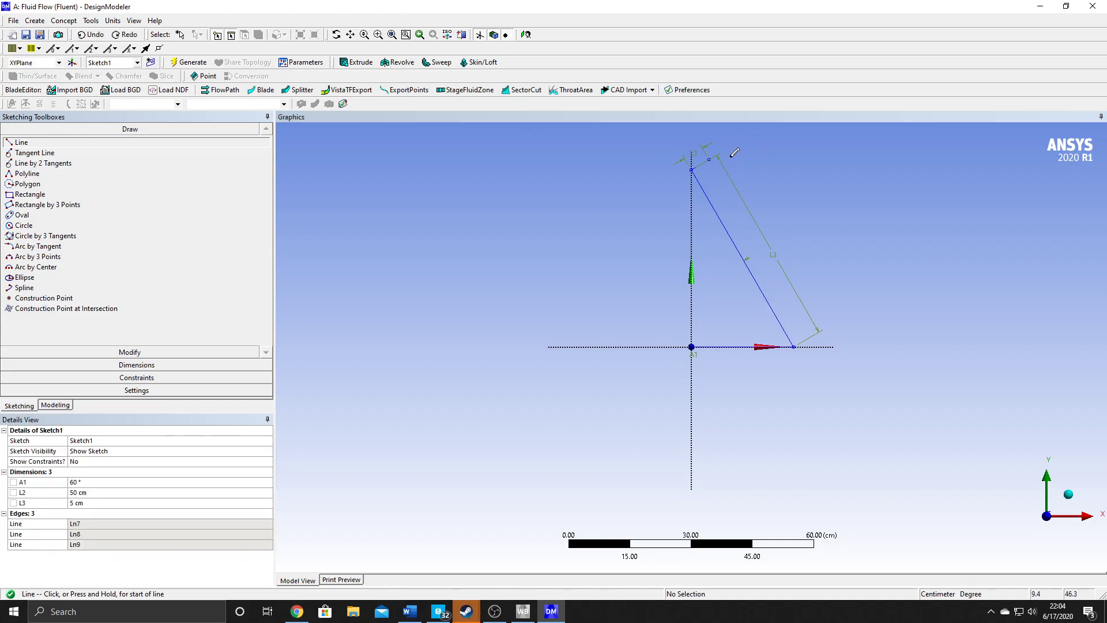
left_click(711, 159)
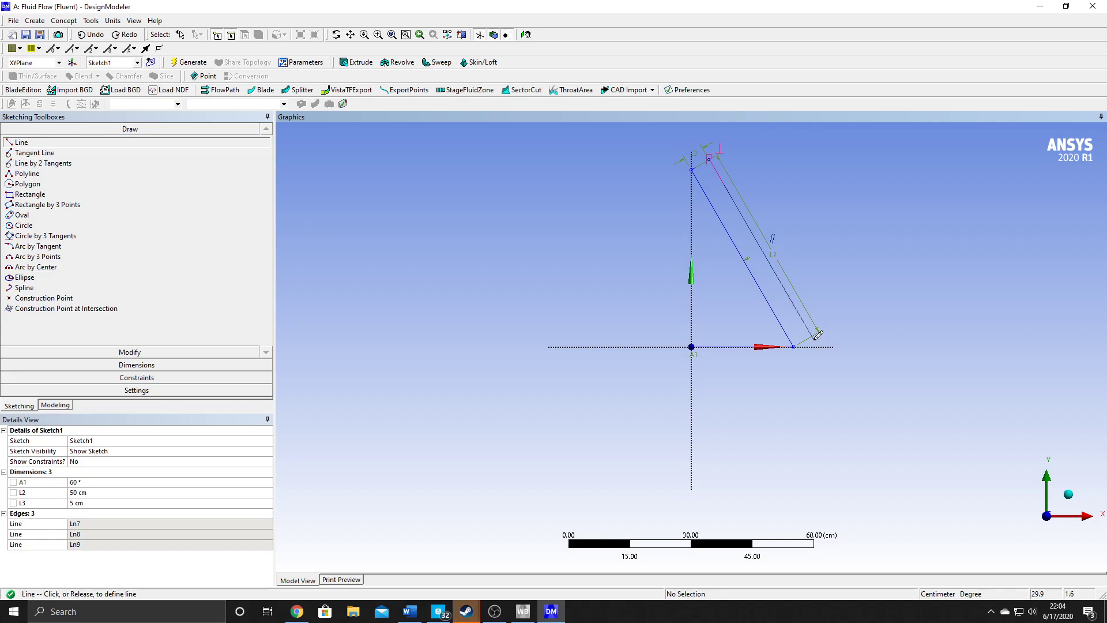
left_click(818, 335)
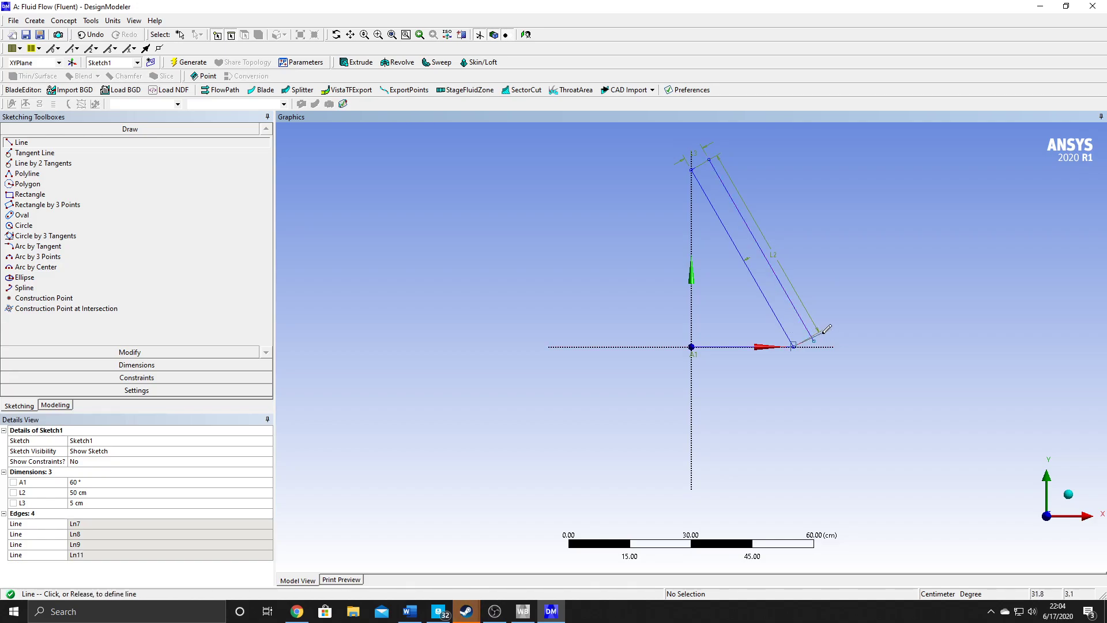
Draw a perpendicular closing line from the slanted line's lower end past the parallel line, and trim off its overhang.
left_click(851, 313)
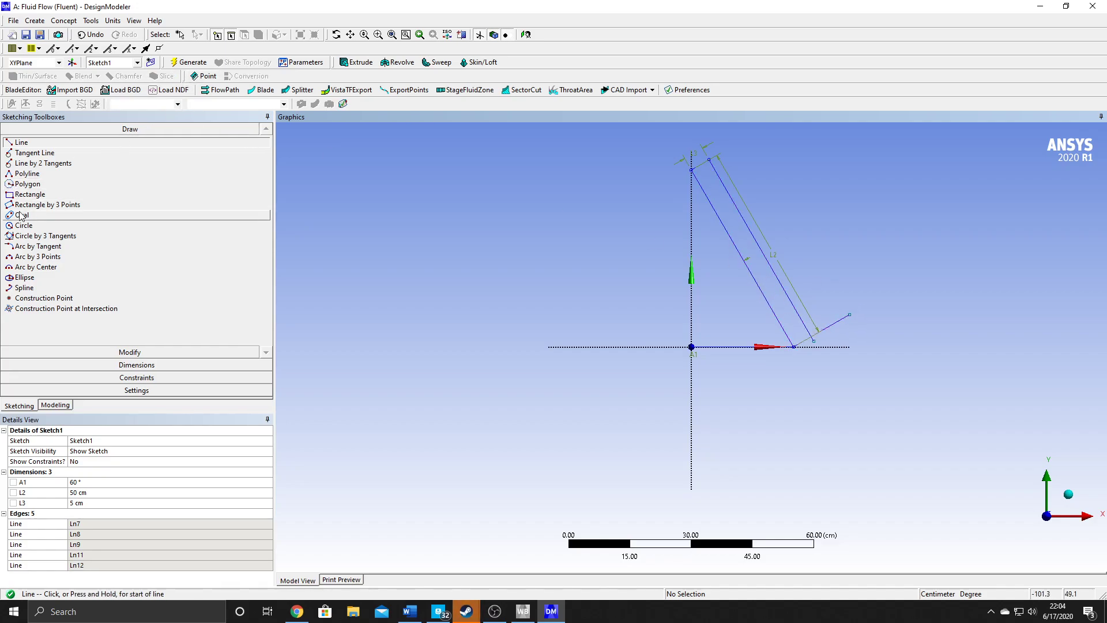
left_click(123, 352)
left_click(22, 187)
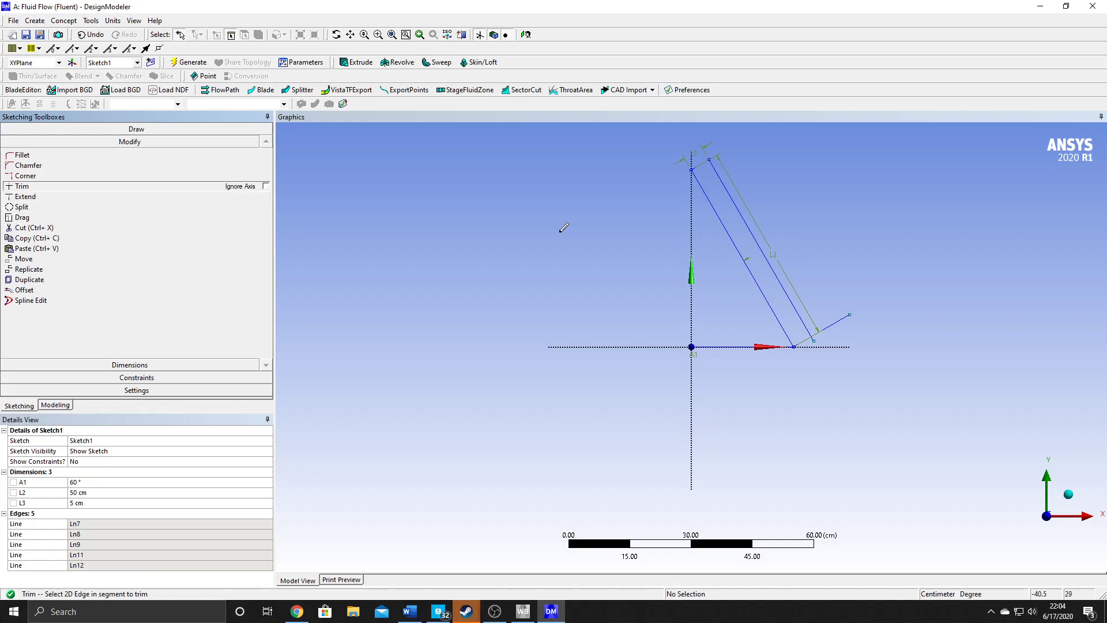
left_click(850, 313)
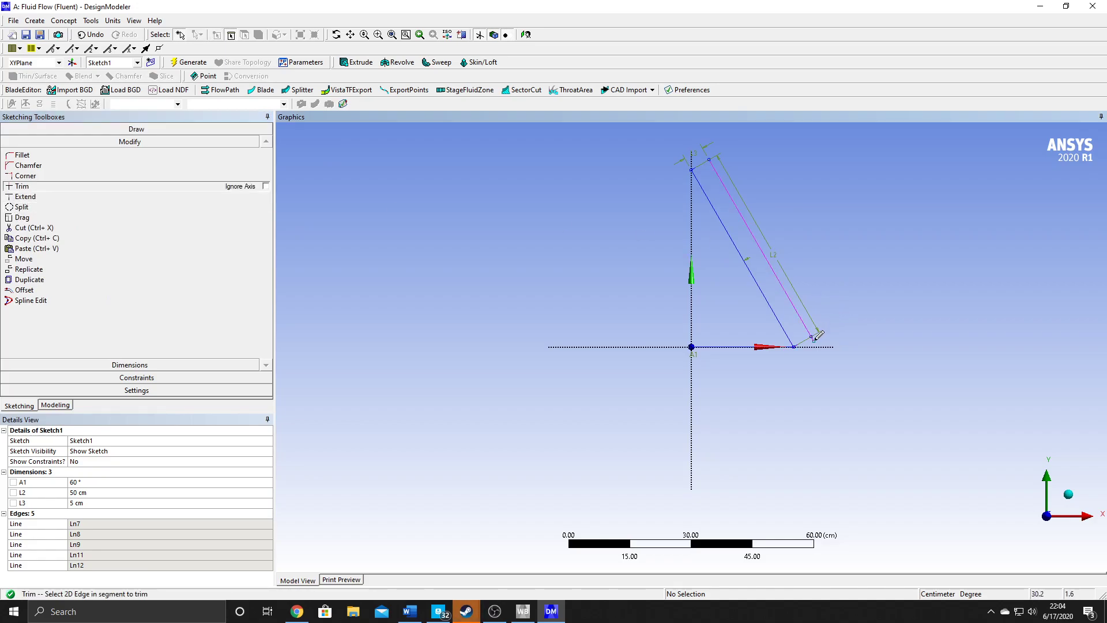
Inspect the closed narrow profile and highlight the slanted line's length dimension in the sketch.
scroll(816, 335, "up", 3)
scroll(851, 333, "down", 3)
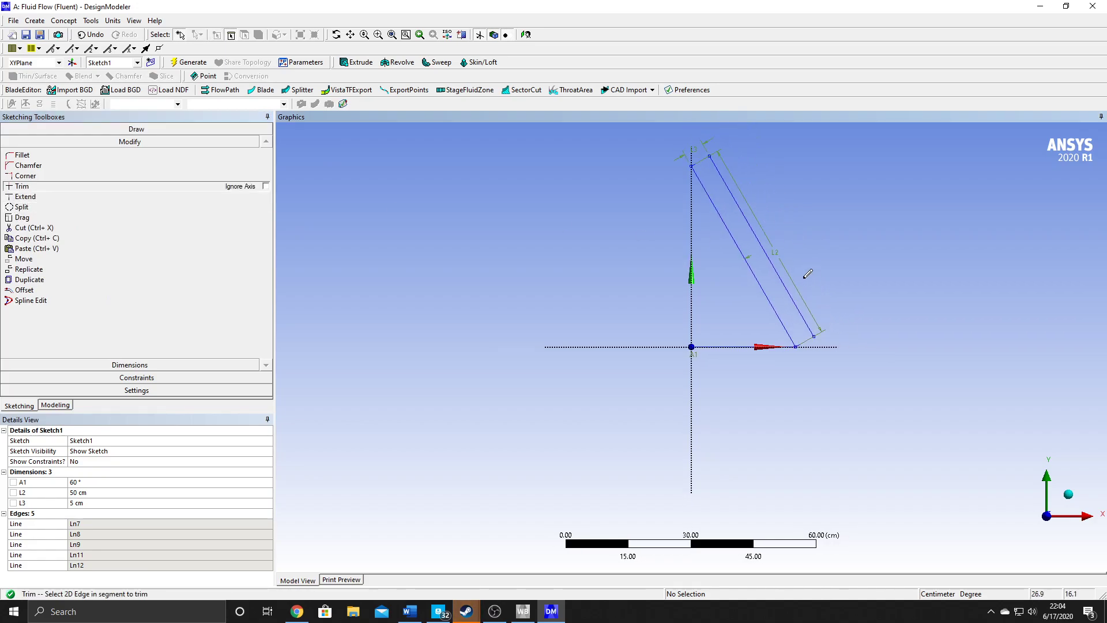
left_click(350, 35)
mouse_move(520, 208)
left_mouse_down()
mouse_move(450, 248)
mouse_move(730, 336)
left_mouse_up()
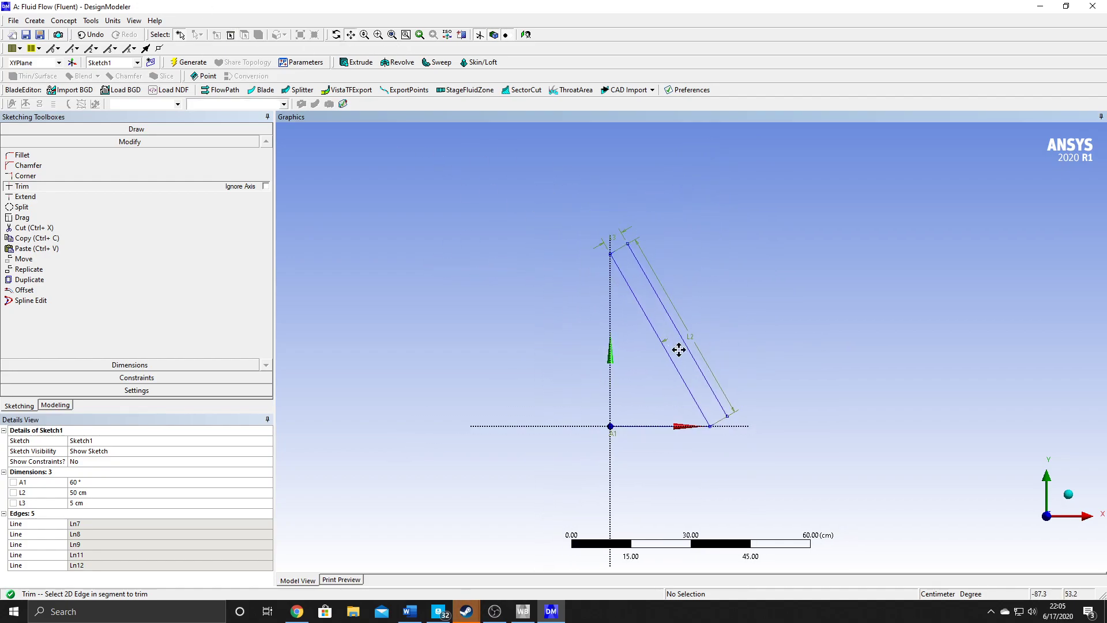
left_click(83, 494)
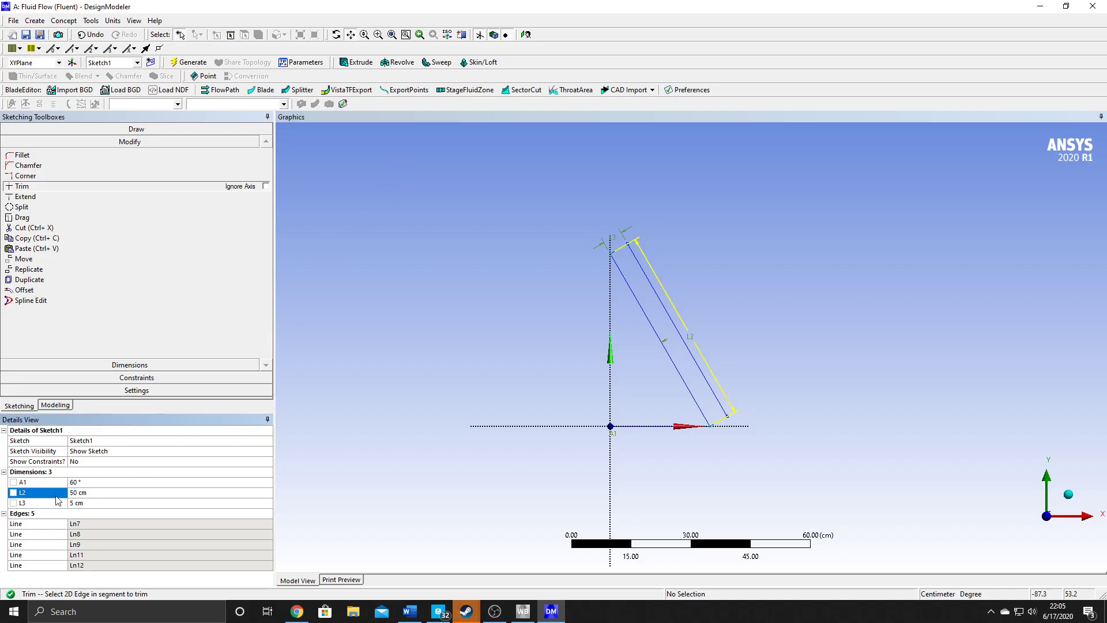
Delete the sketch's two length dimensions and angle dimension, along with the horizontal line between the origin and the slanted line's lower end.
key("Delete")
left_click(56, 494)
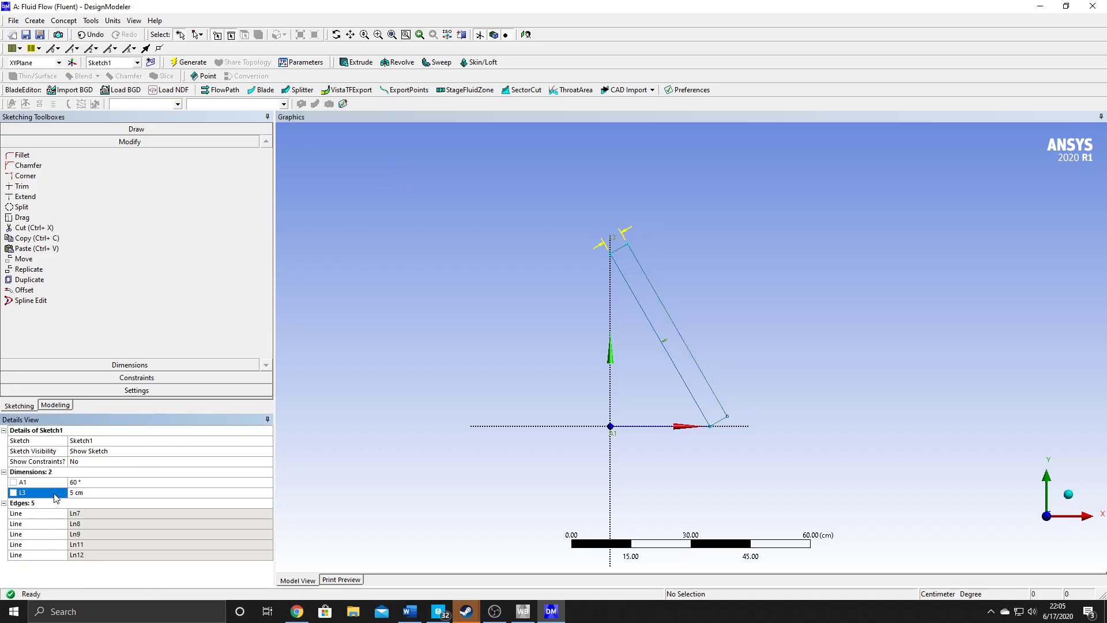
key("Delete")
left_click(56, 483)
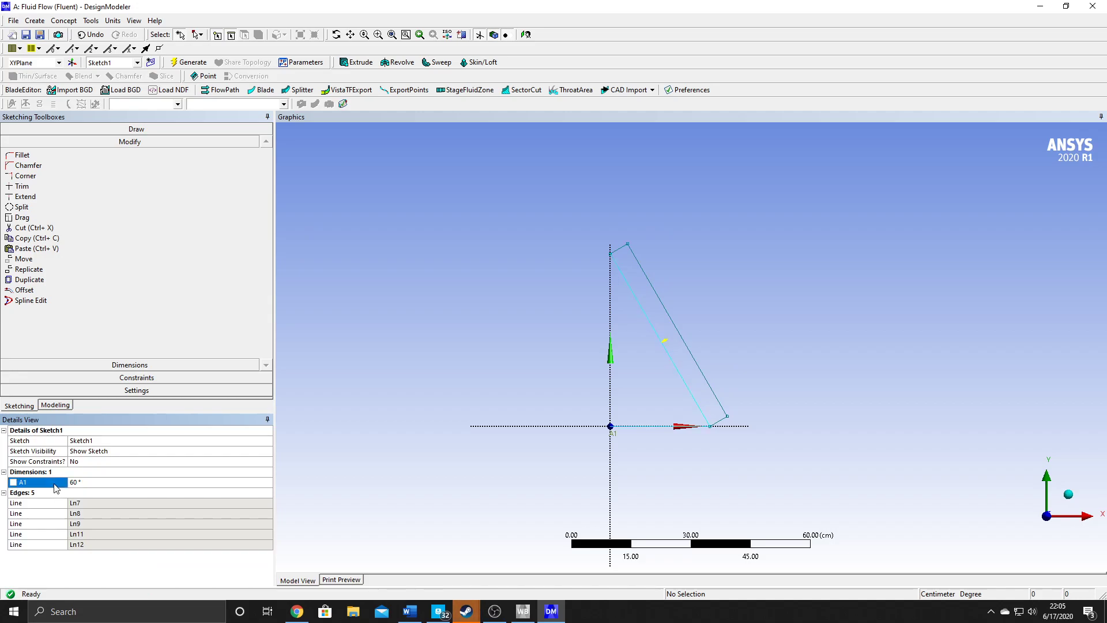
key("Delete")
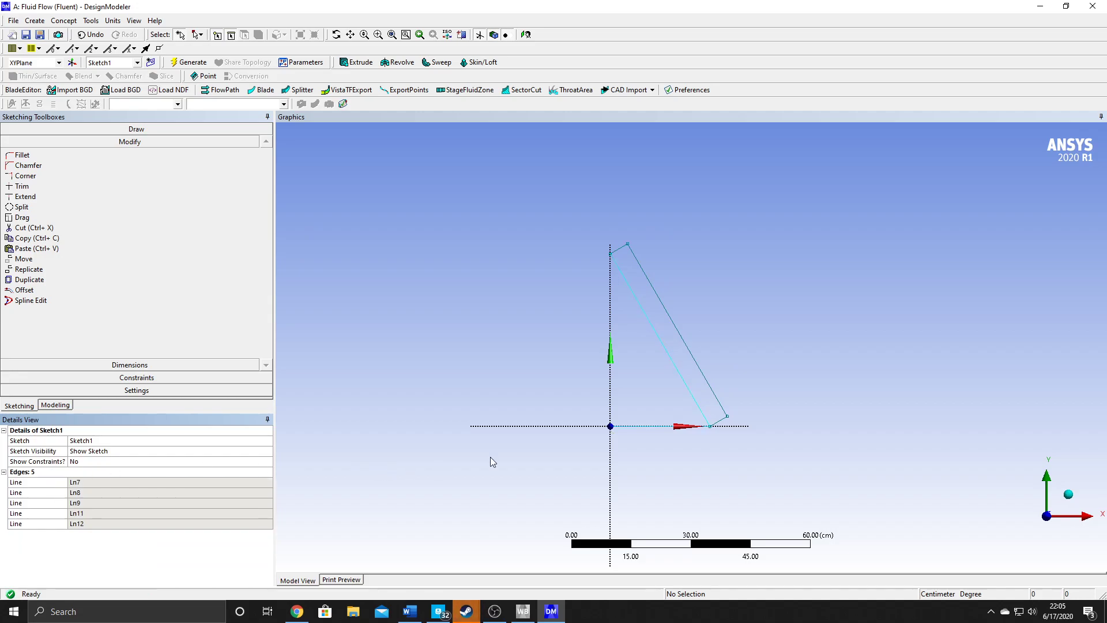
left_click(641, 428)
key("Delete")
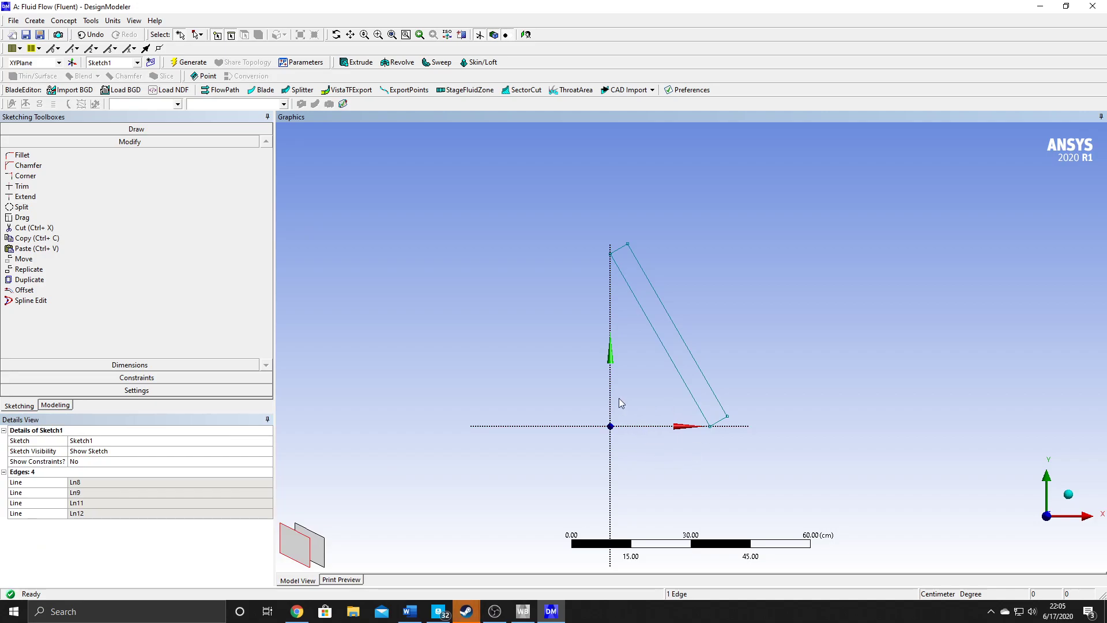
Draw a large rectangle enclosing the slanted profile, leaving more room beyond its positive-X side than behind it.
scroll(655, 348, "down", 1)
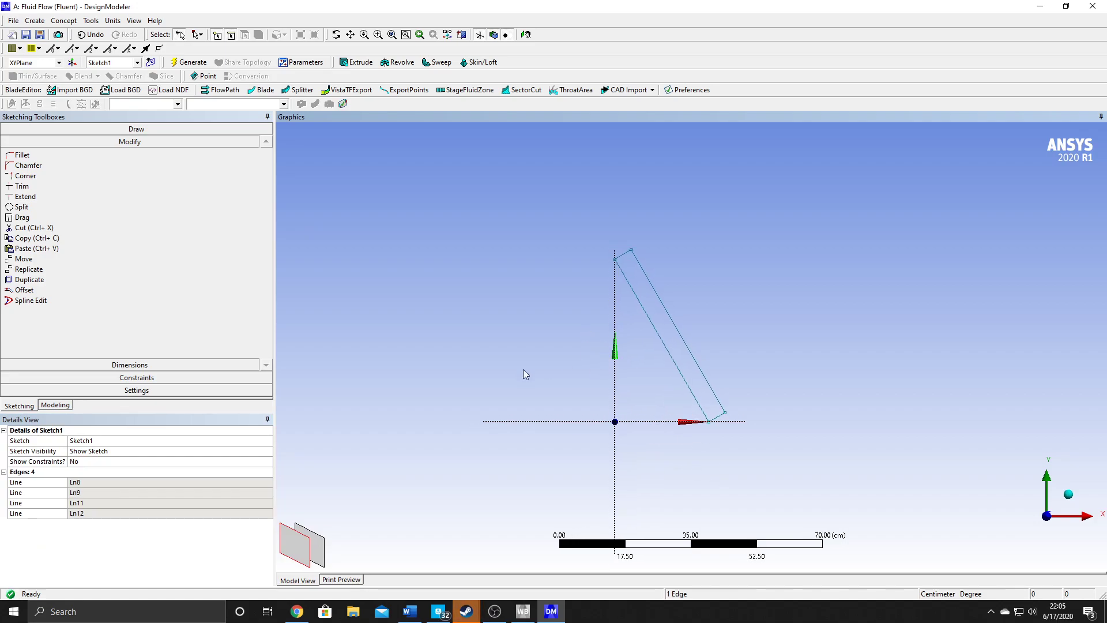
scroll(438, 398, "down", 3)
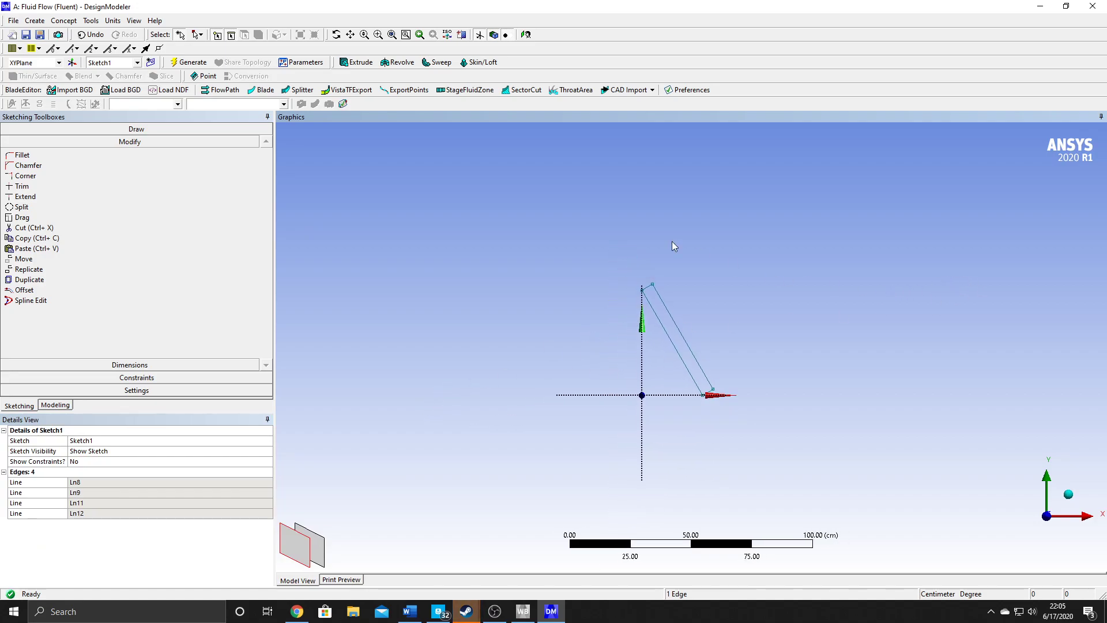
left_click(351, 35)
mouse_move(704, 269)
left_mouse_down()
mouse_move(573, 304)
mouse_move(600, 282)
left_mouse_up()
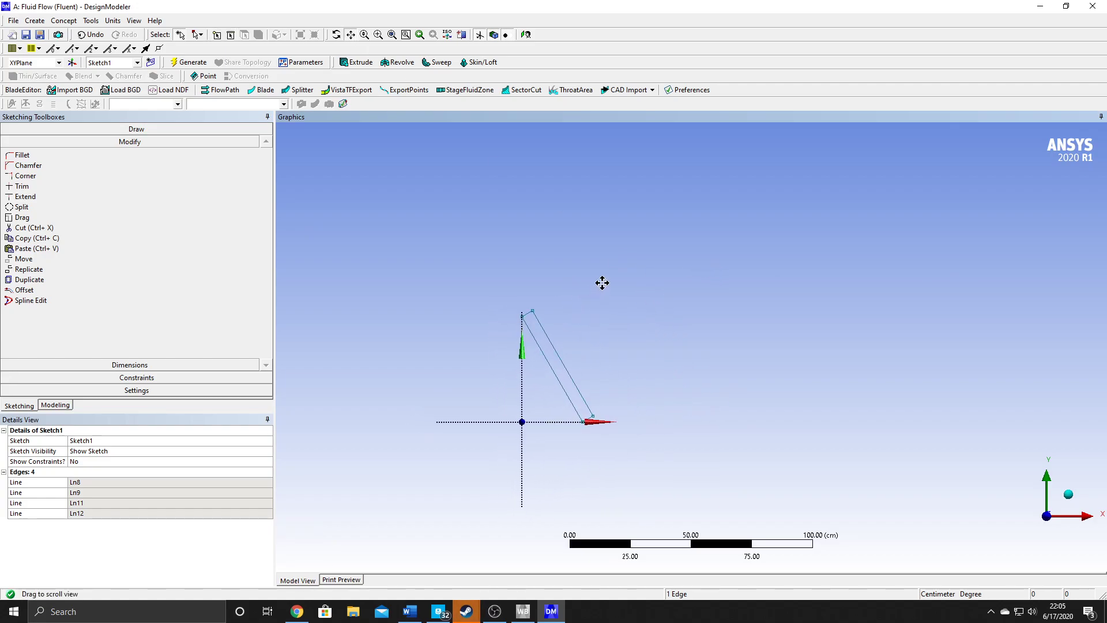
scroll(615, 330, "down", 1)
mouse_move(614, 331)
left_mouse_down()
mouse_move(597, 319)
mouse_move(579, 327)
mouse_move(611, 299)
mouse_move(606, 312)
mouse_move(616, 311)
left_mouse_up()
scroll(591, 317, "down", 1)
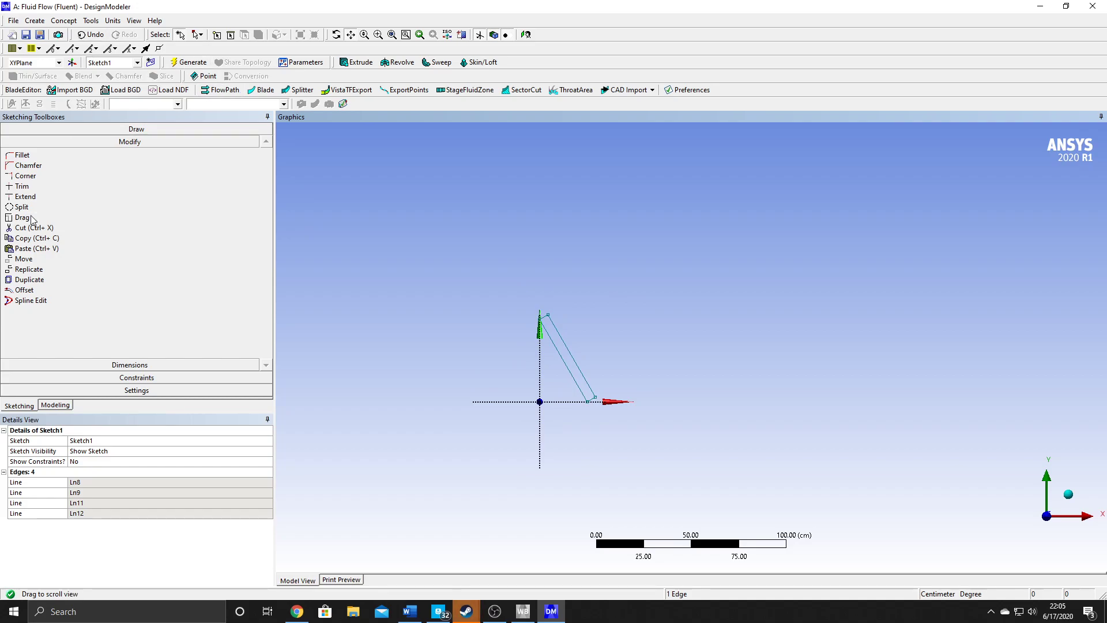
left_click(74, 129)
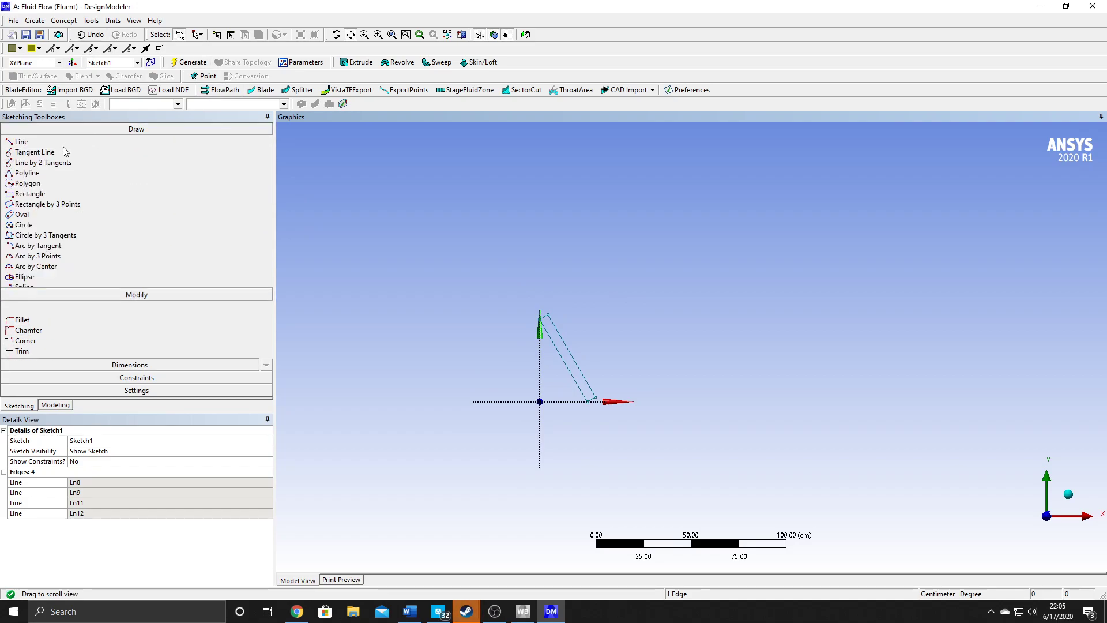
left_click(28, 195)
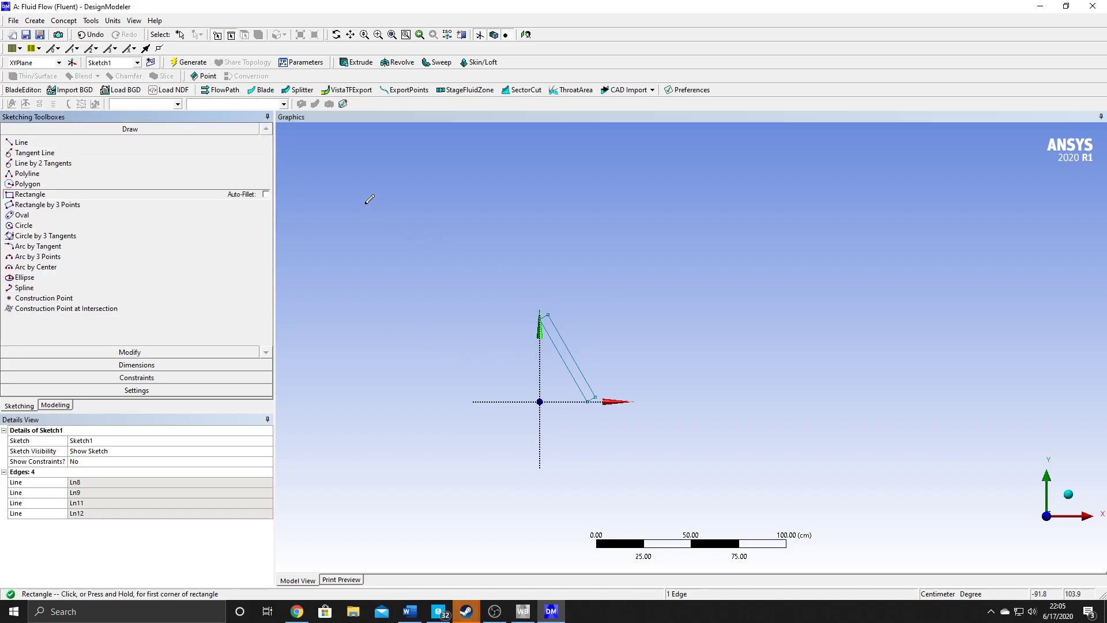
left_click(415, 207)
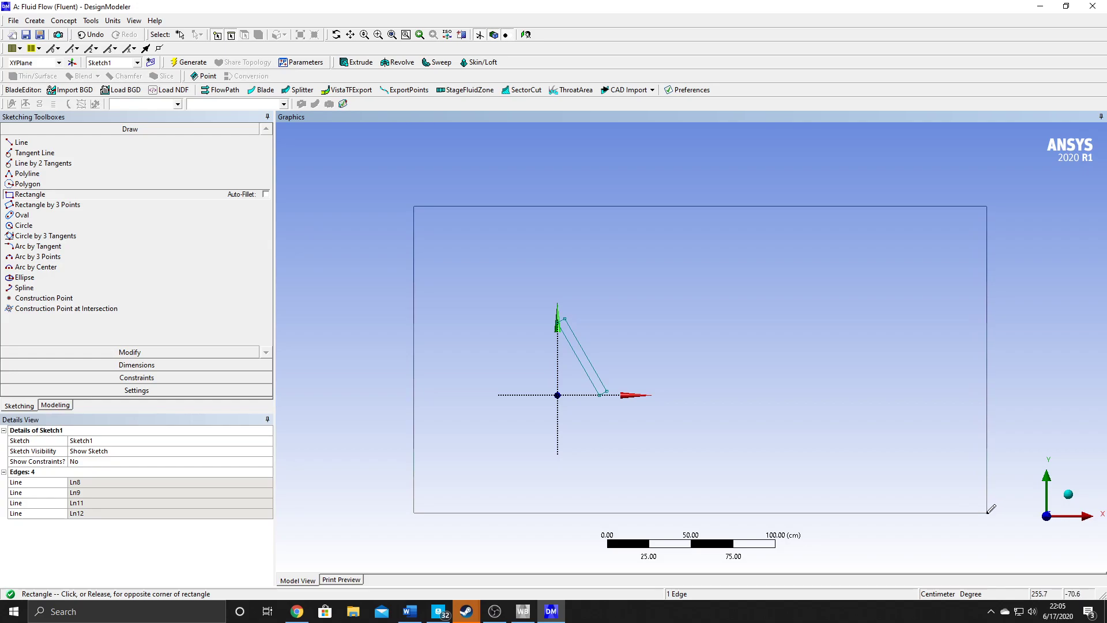
left_click(986, 513)
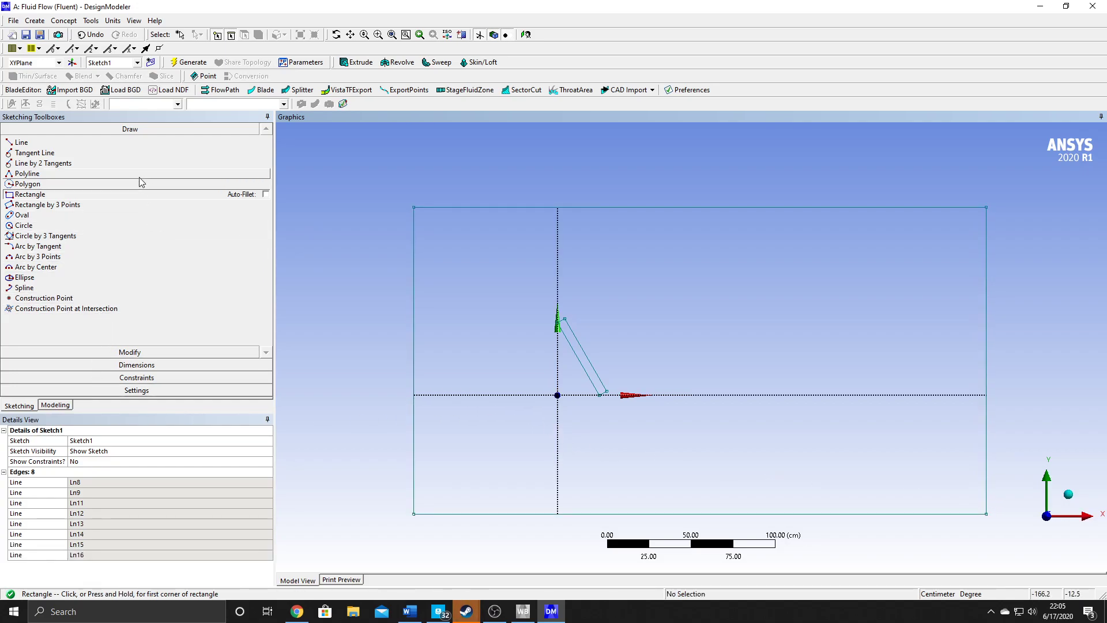
Try to generate the model with only Sketch1 selected, without a surface feature.
left_click(50, 411)
left_click(30, 410)
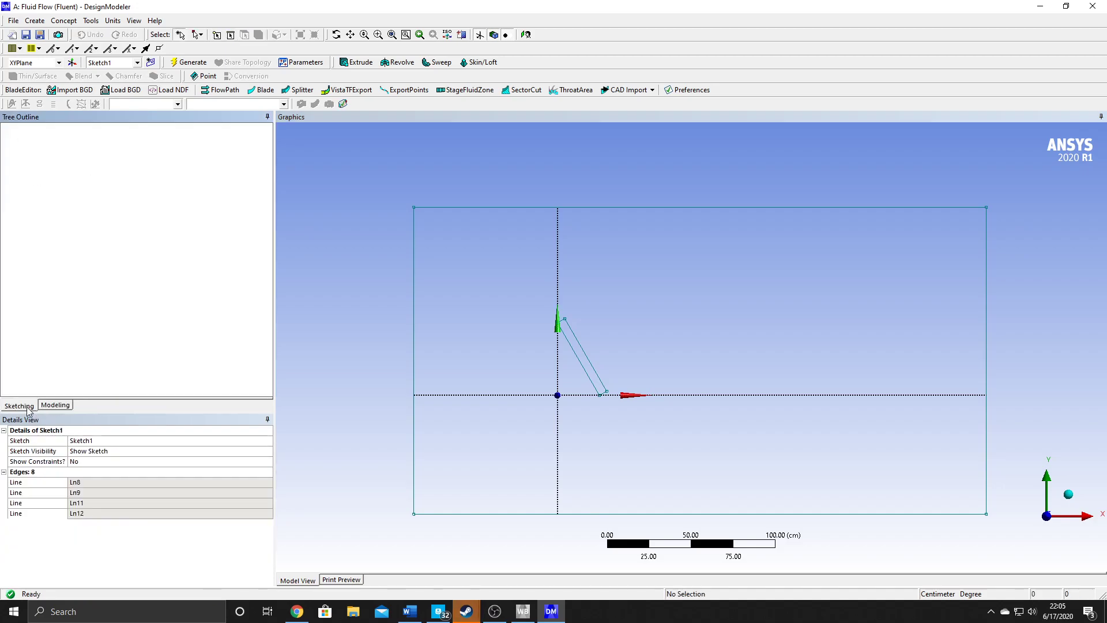
left_click(40, 410)
left_click(74, 148)
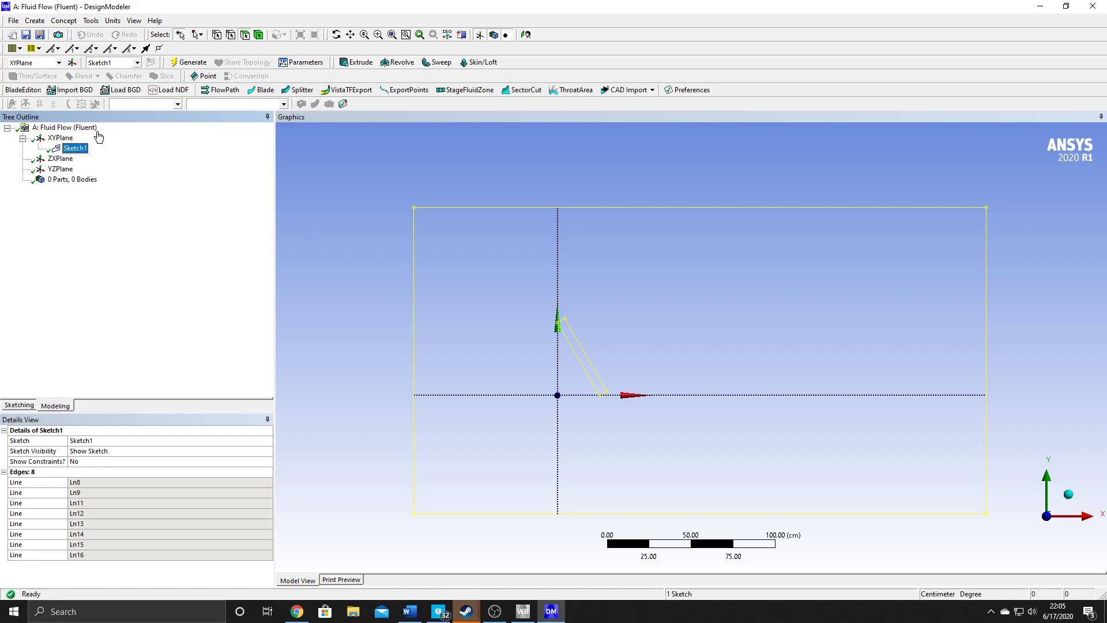
left_click(192, 63)
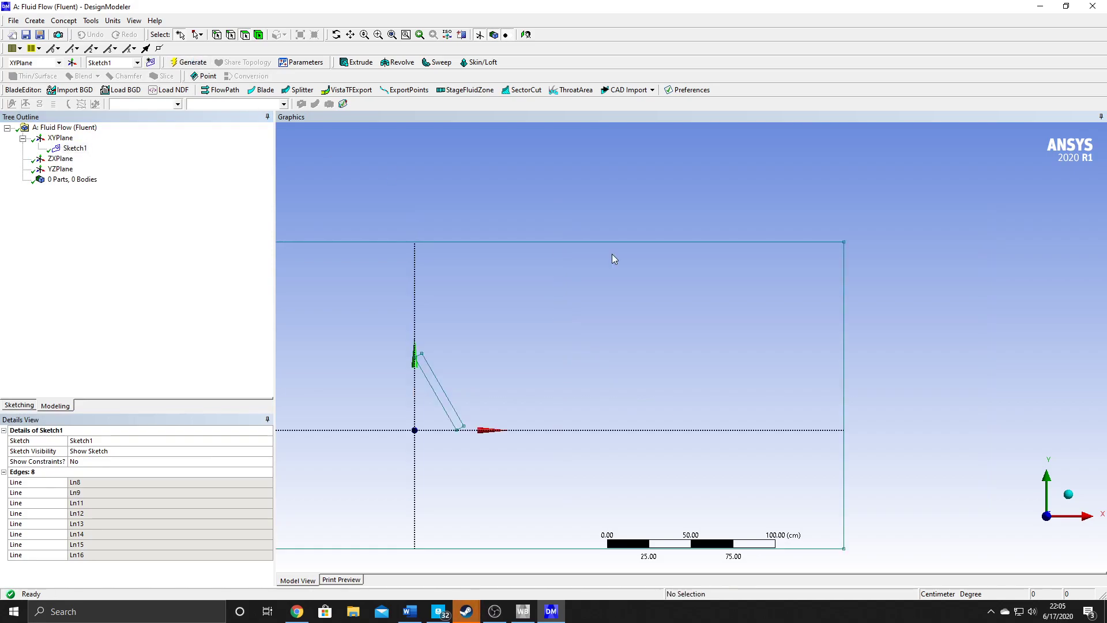
scroll(759, 321, "down", 2)
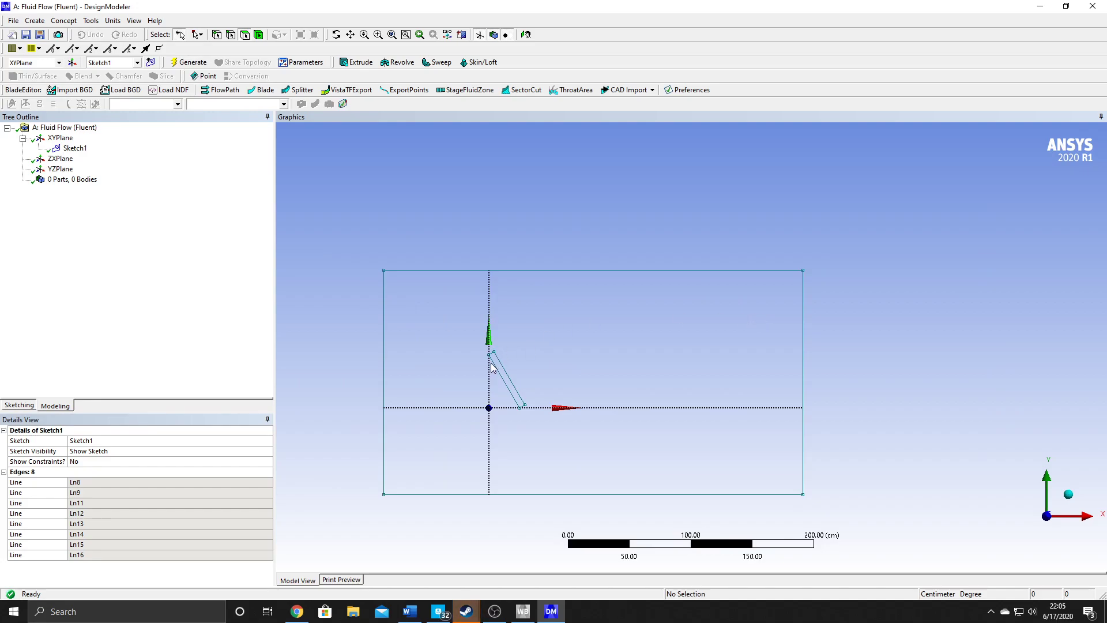
scroll(467, 362, "up", 1)
left_click(72, 149)
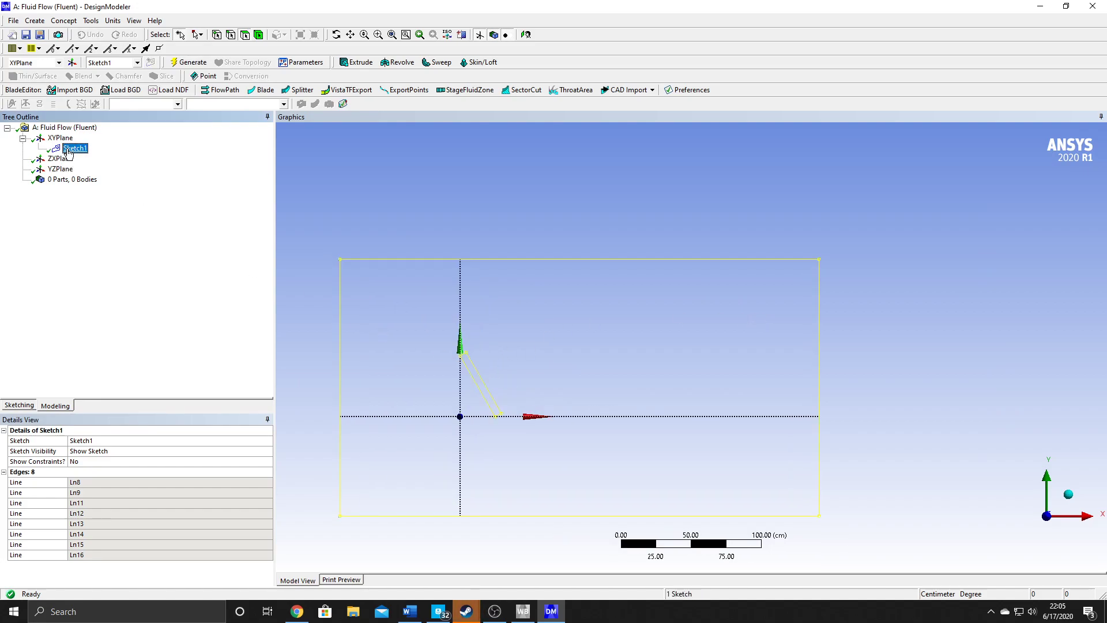
left_click(21, 404)
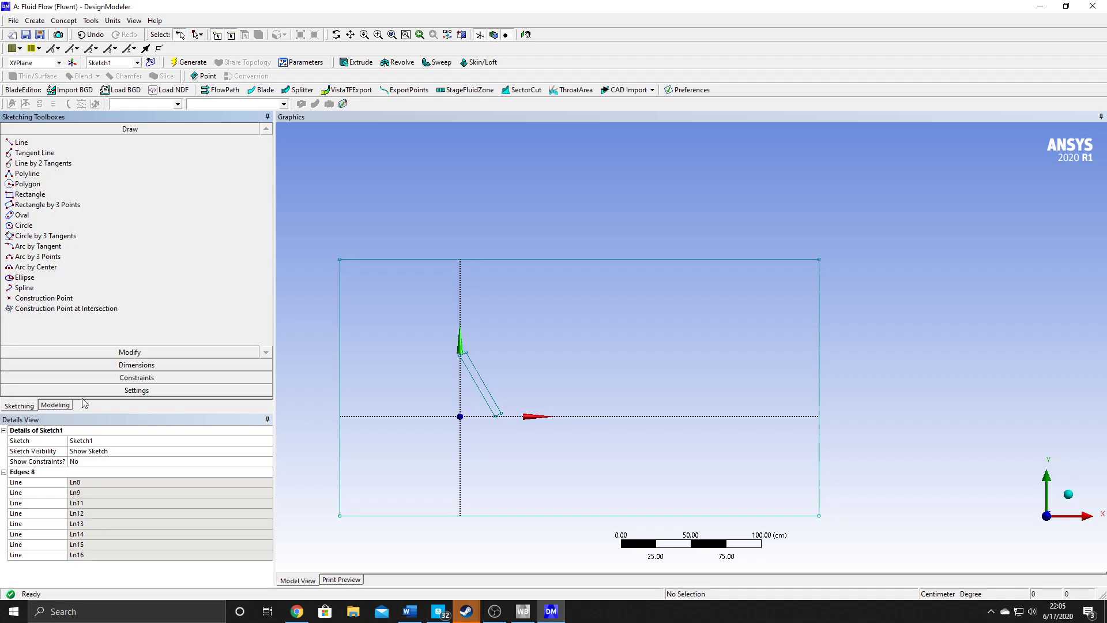
left_click(61, 406)
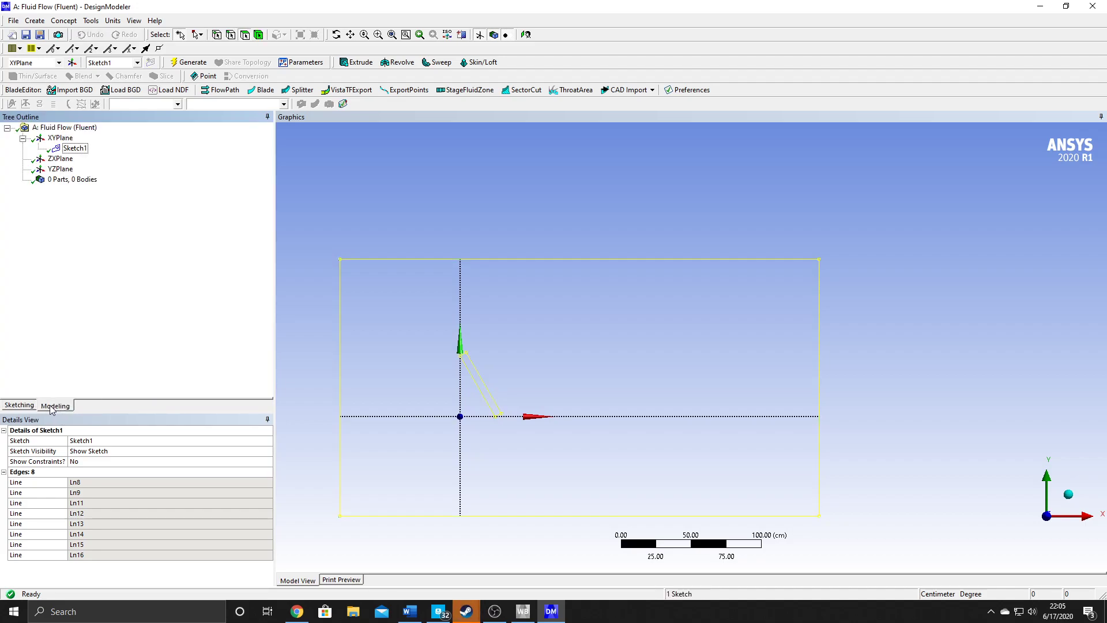
left_click(189, 65)
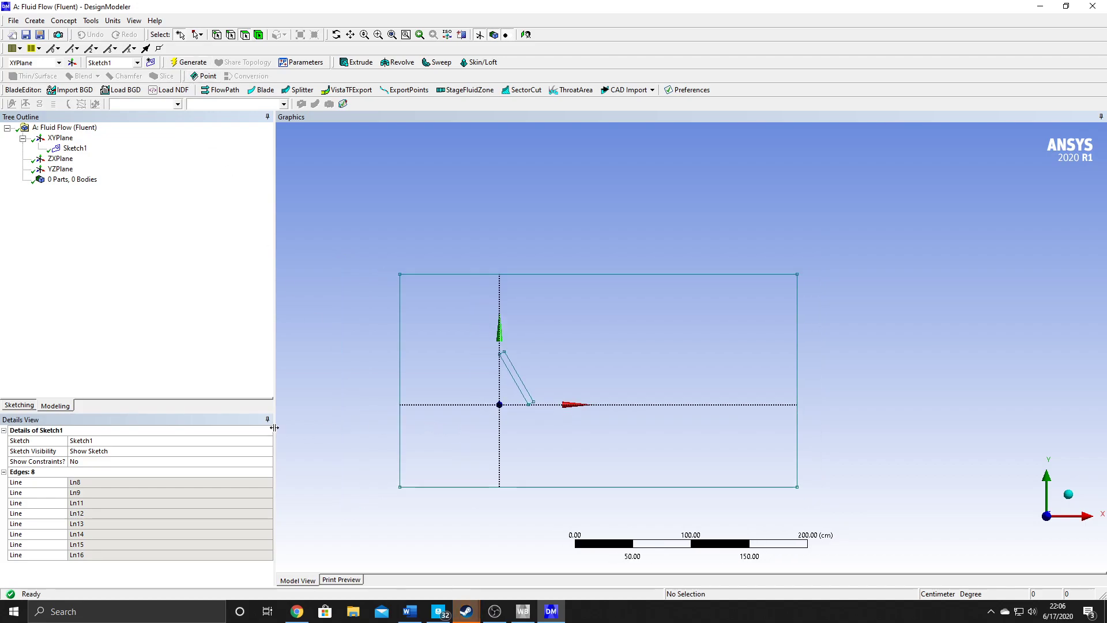
left_click(21, 405)
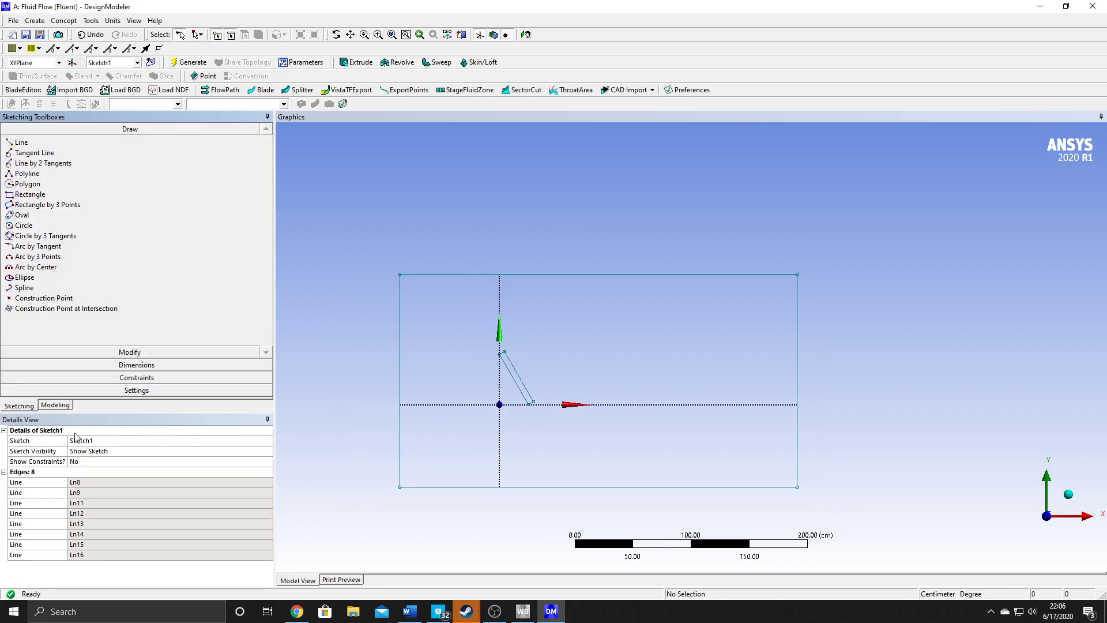
left_click(132, 353)
left_click(132, 366)
left_click(133, 375)
left_click(123, 390)
left_click(119, 168)
left_click(125, 155)
scroll(509, 402, "up", 2)
scroll(487, 386, "down", 1)
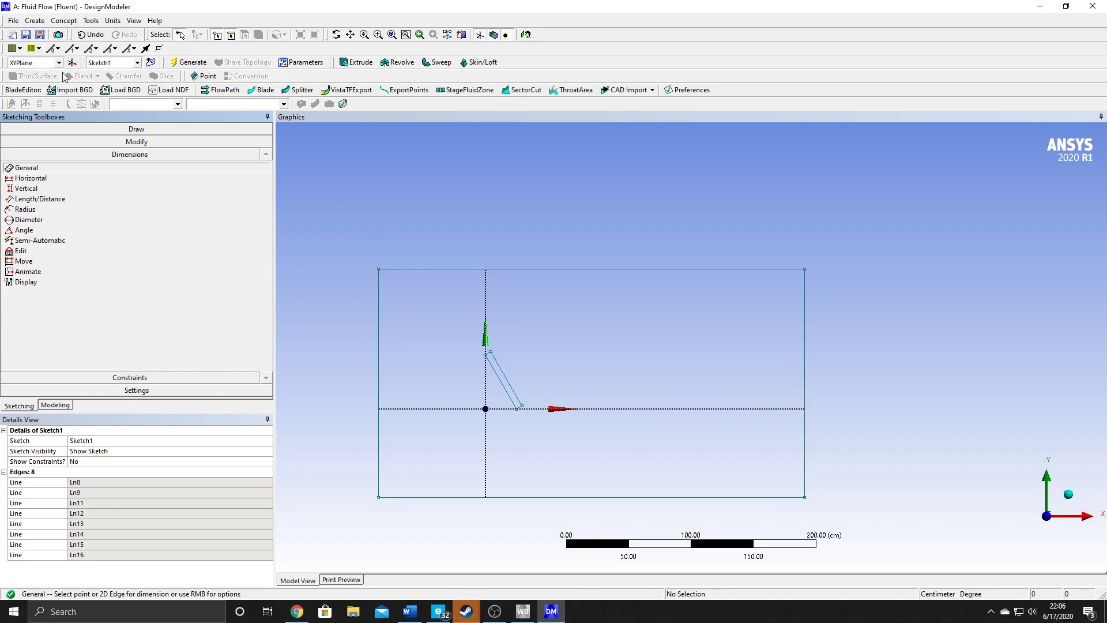
Create a surface from Sketch1 with the Surfaces From Sketches command and generate it.
left_click(64, 21)
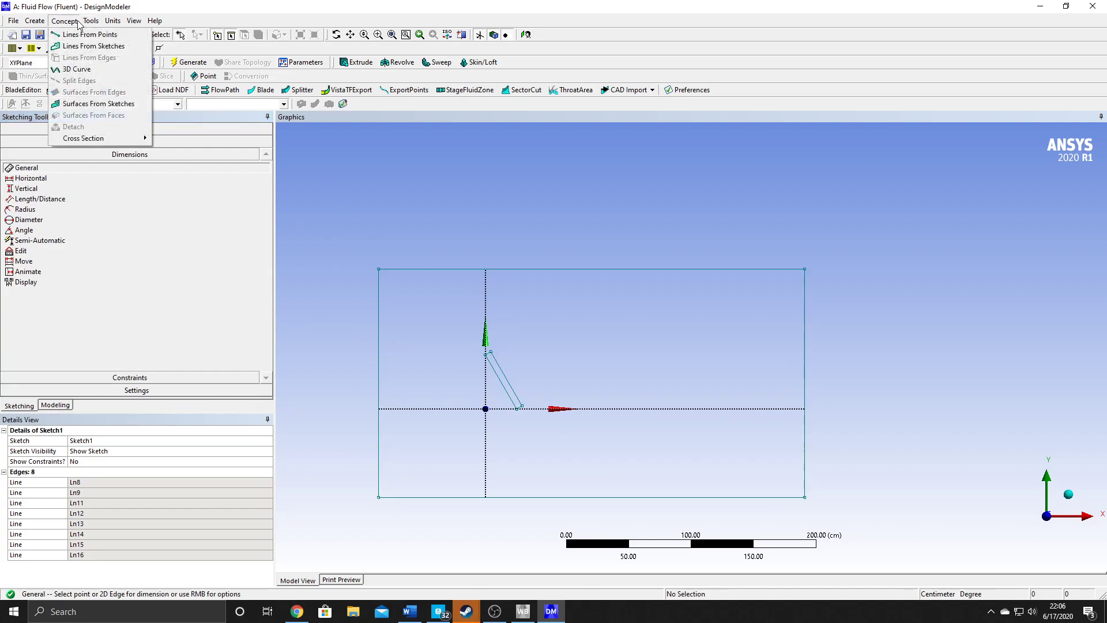
left_click(85, 107)
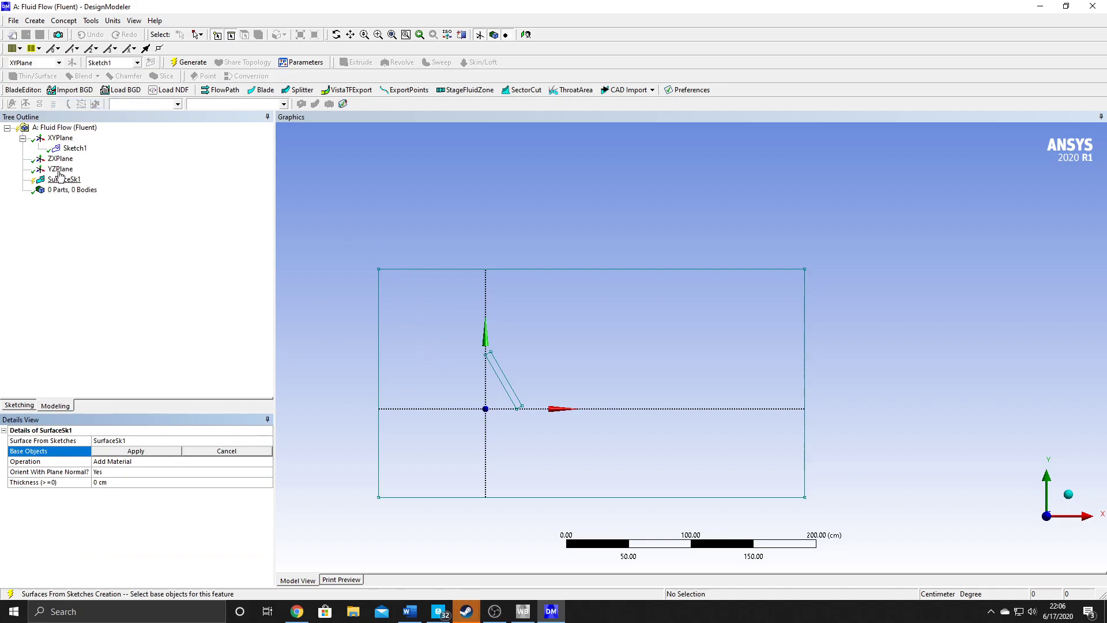
left_click(75, 148)
left_click(120, 452)
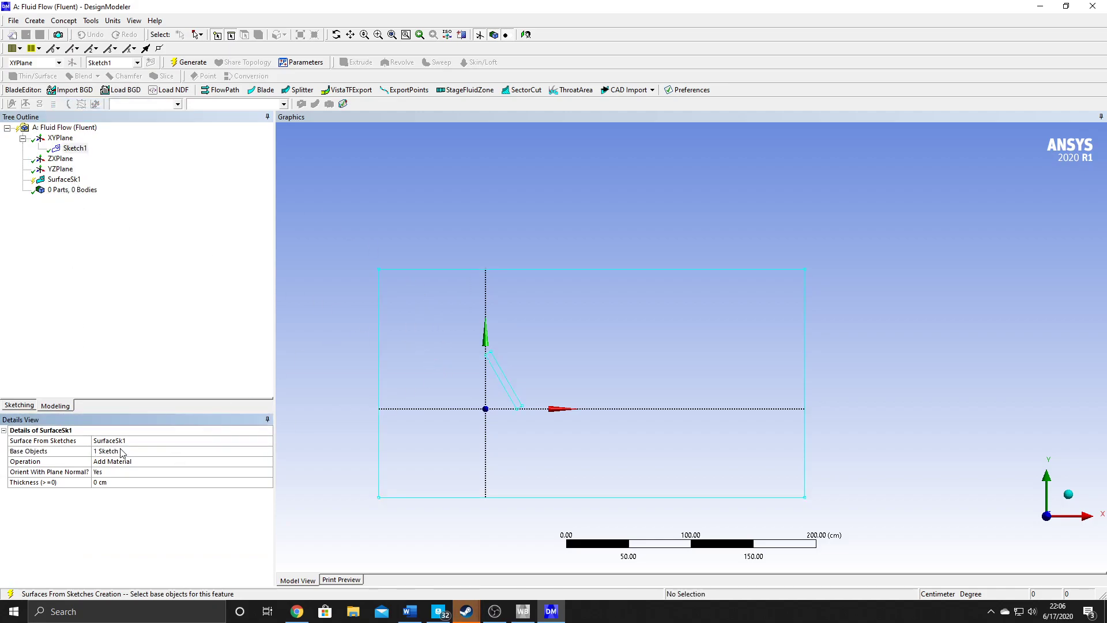
left_click(186, 63)
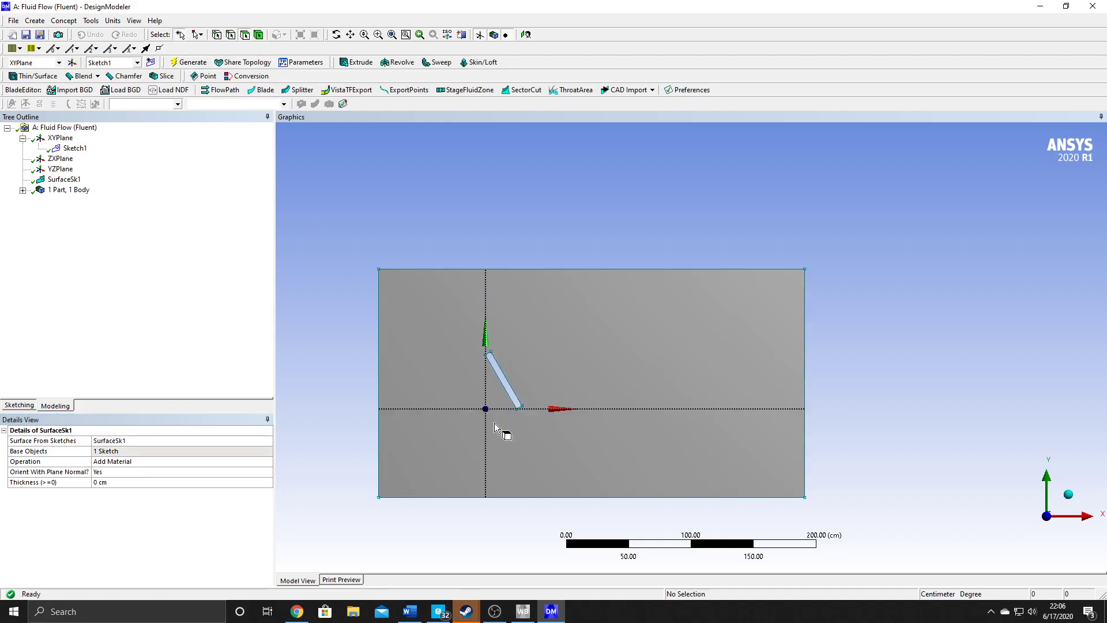
Switch to Workbench and open the Mesh component of the Fluid Flow (Fluent) system for editing.
left_click(350, 35)
left_click_drag(433, 200, 477, 203)
scroll(519, 306, "up", 1)
scroll(513, 297, "down", 1)
left_click(523, 611)
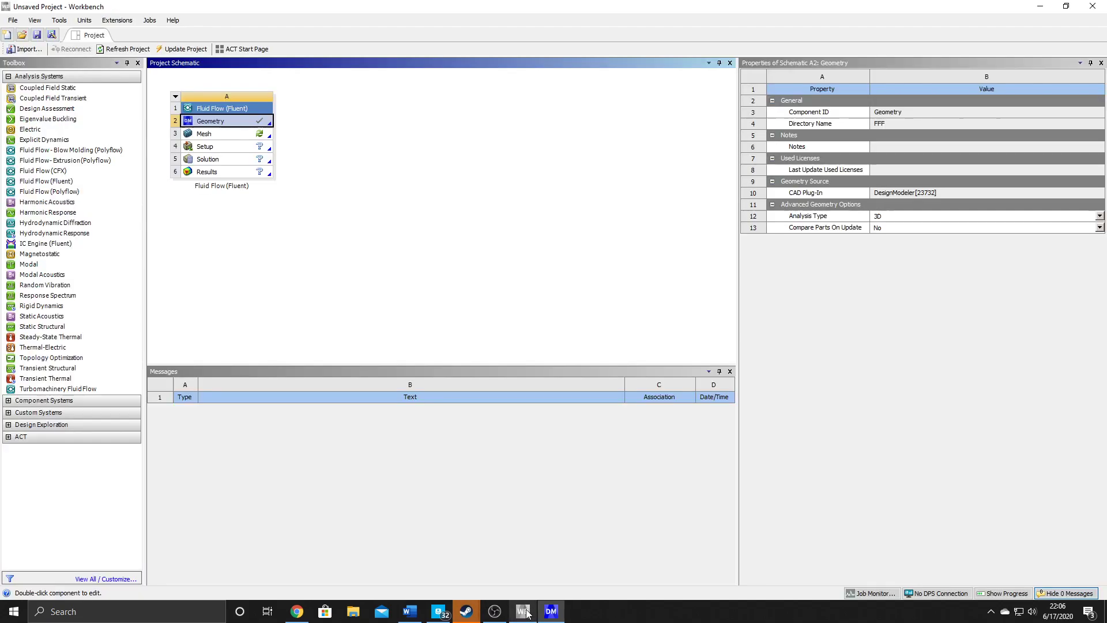
left_click(222, 136)
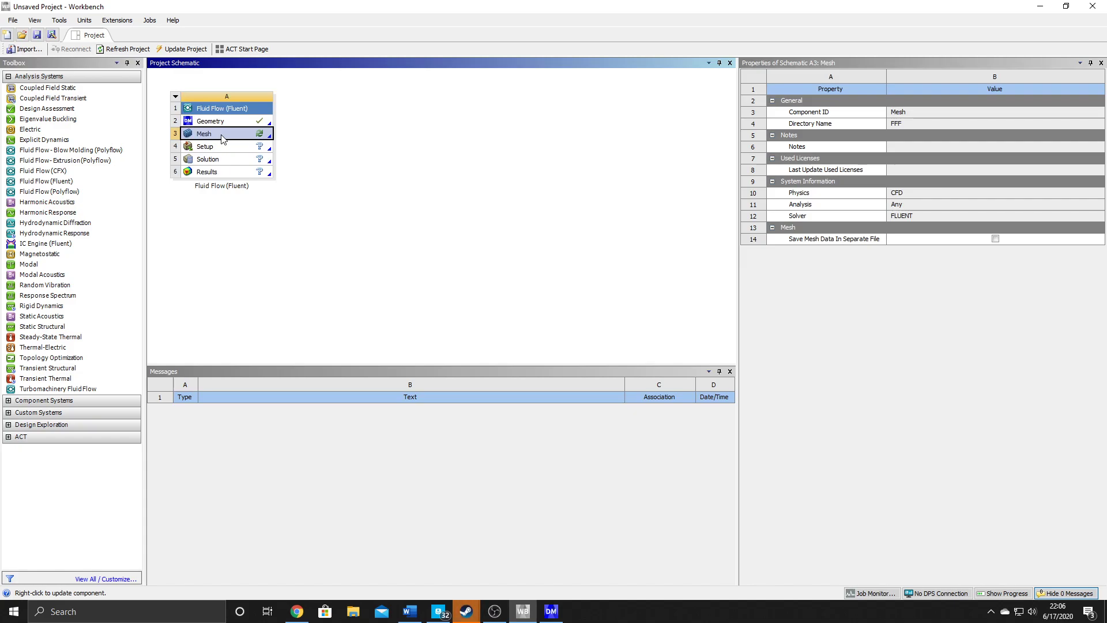
double_click(222, 138)
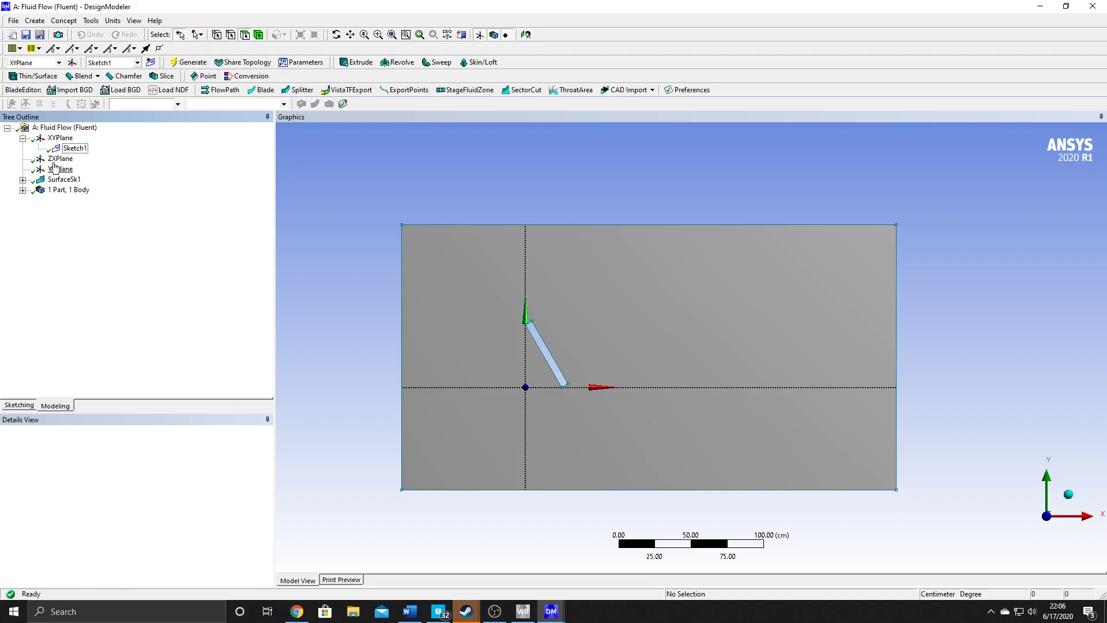
left_click(22, 179)
left_click(23, 179)
left_click(23, 190)
left_click(22, 189)
Switch to the Meshing window and orient the surface face-on to the XY plane.
left_click(551, 611)
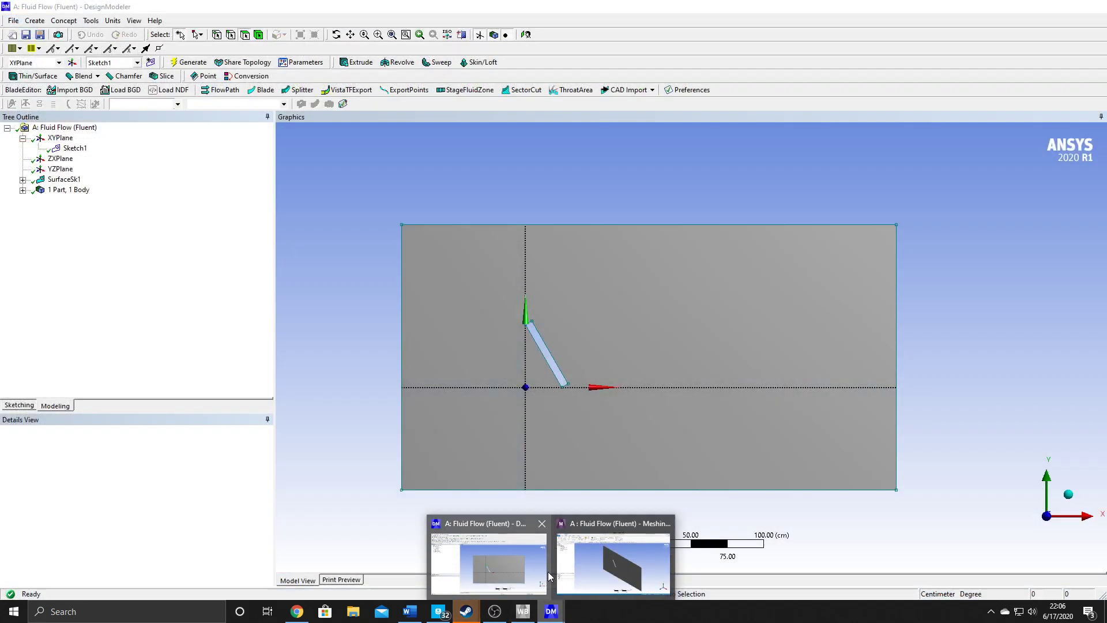
left_click(611, 560)
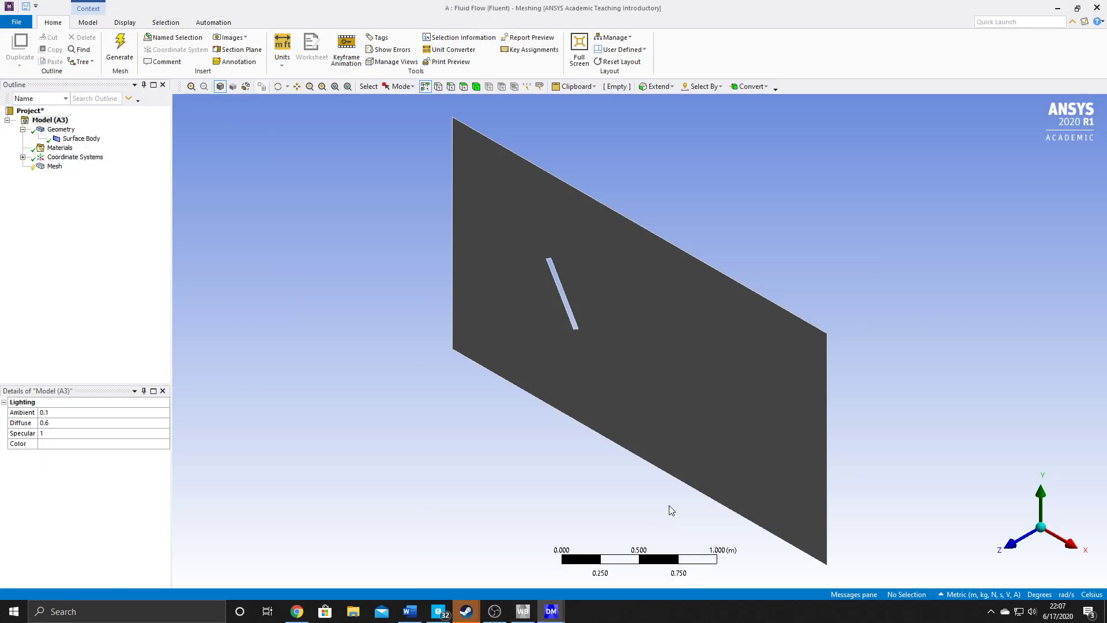
left_click(1020, 559)
Insert a mesh method scoped to the surface body and generate the mesh.
right_click(55, 167)
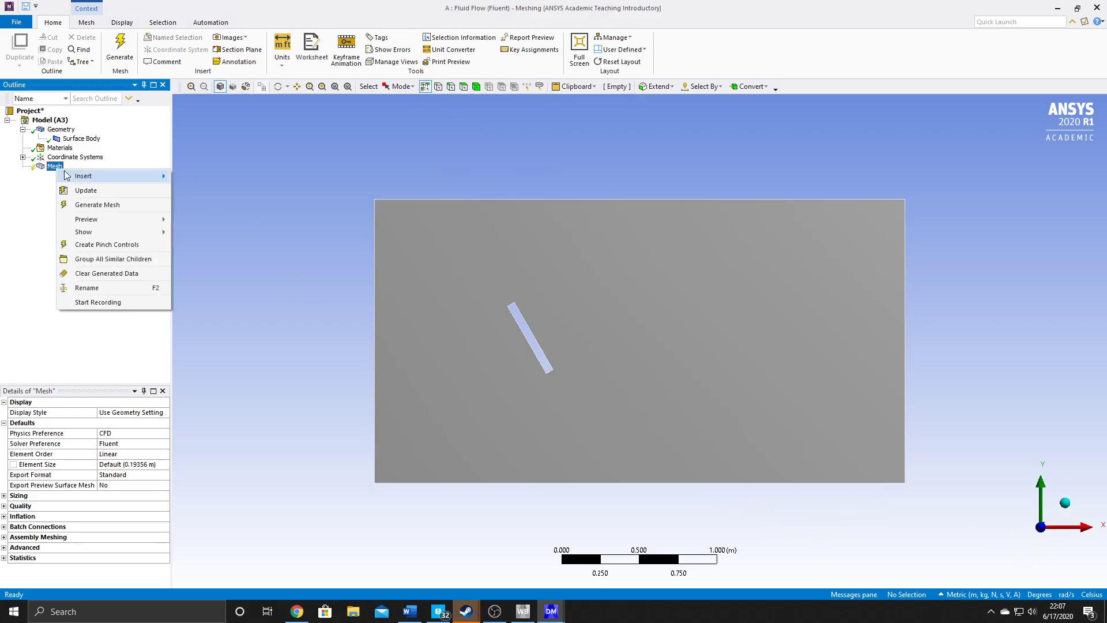
mouse_move(84, 179)
left_click(201, 177)
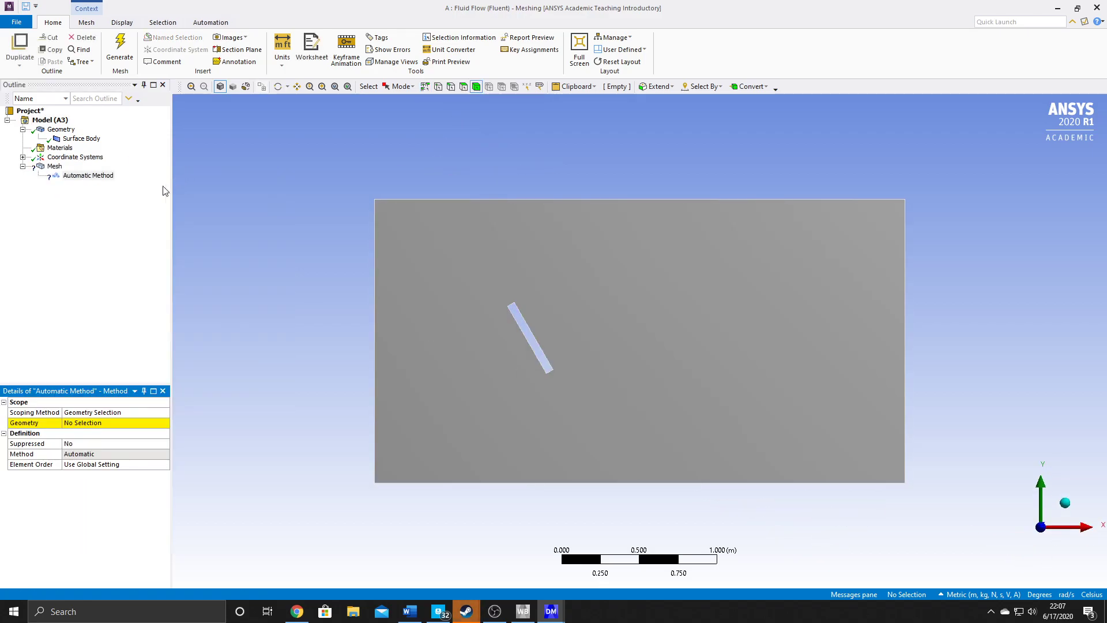
left_click(403, 345)
left_click(99, 422)
left_click(99, 423)
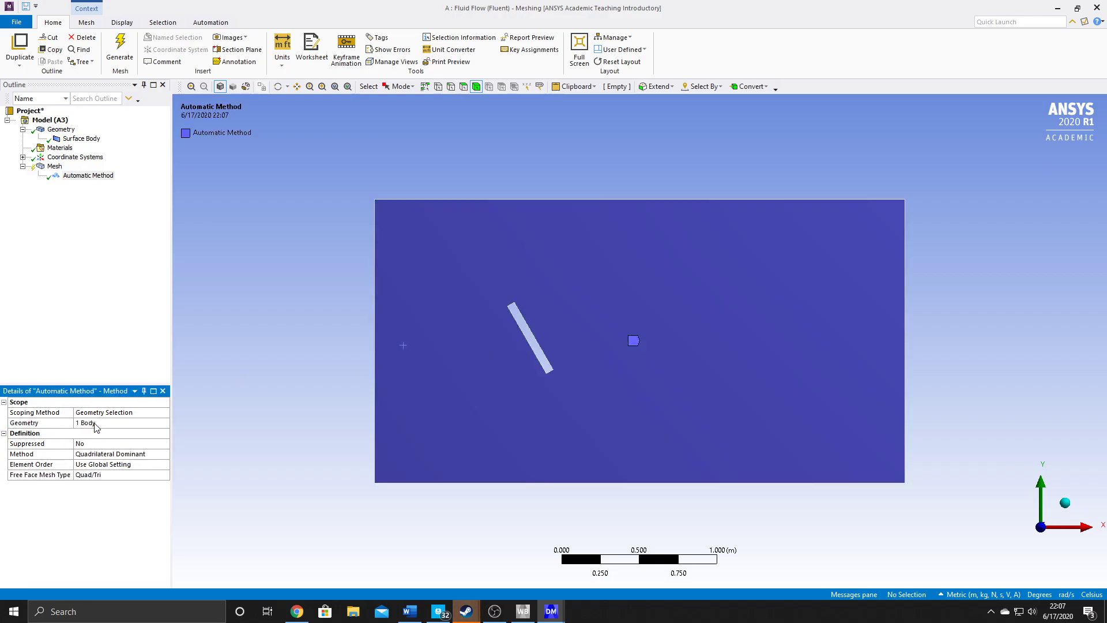
left_click(119, 46)
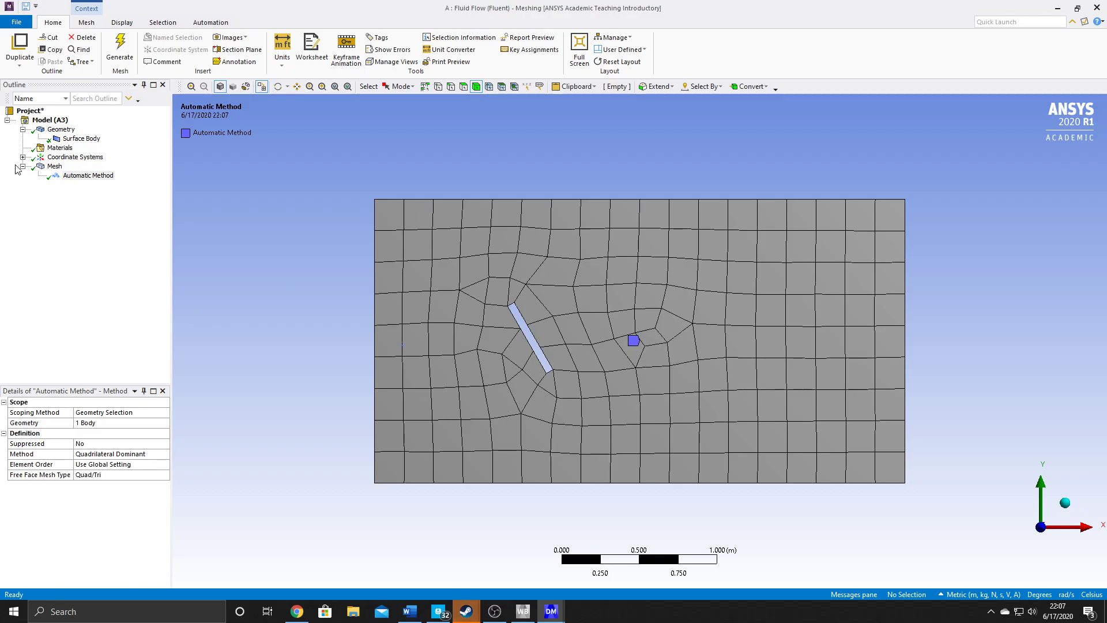
Add a mesh refinement of level 3 scoped to the surface's face and regenerate the mesh.
right_click(51, 168)
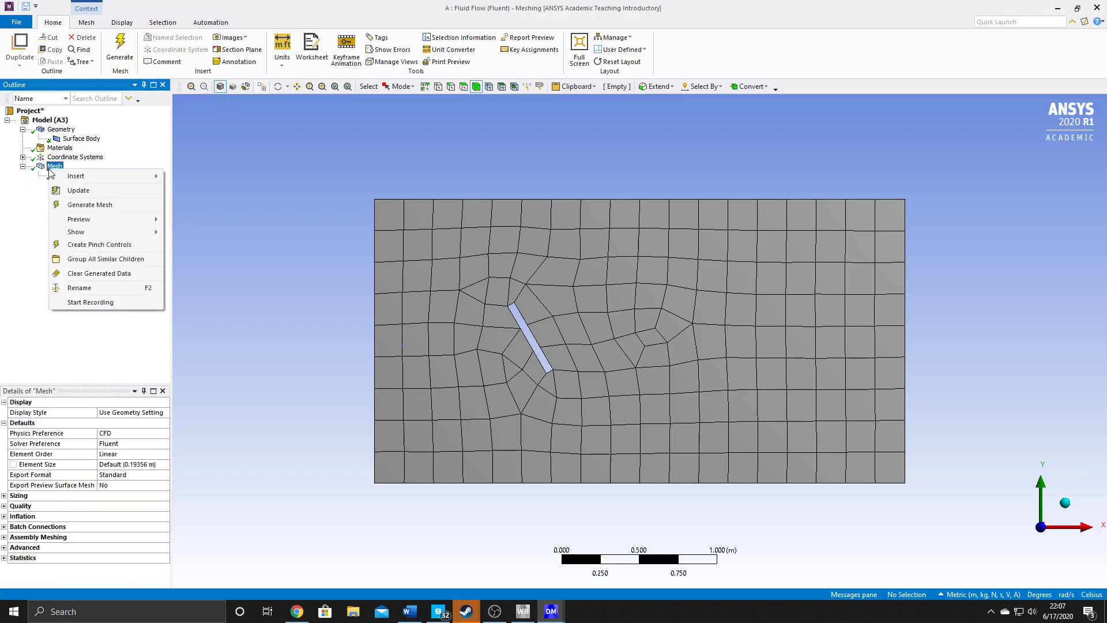
mouse_move(153, 176)
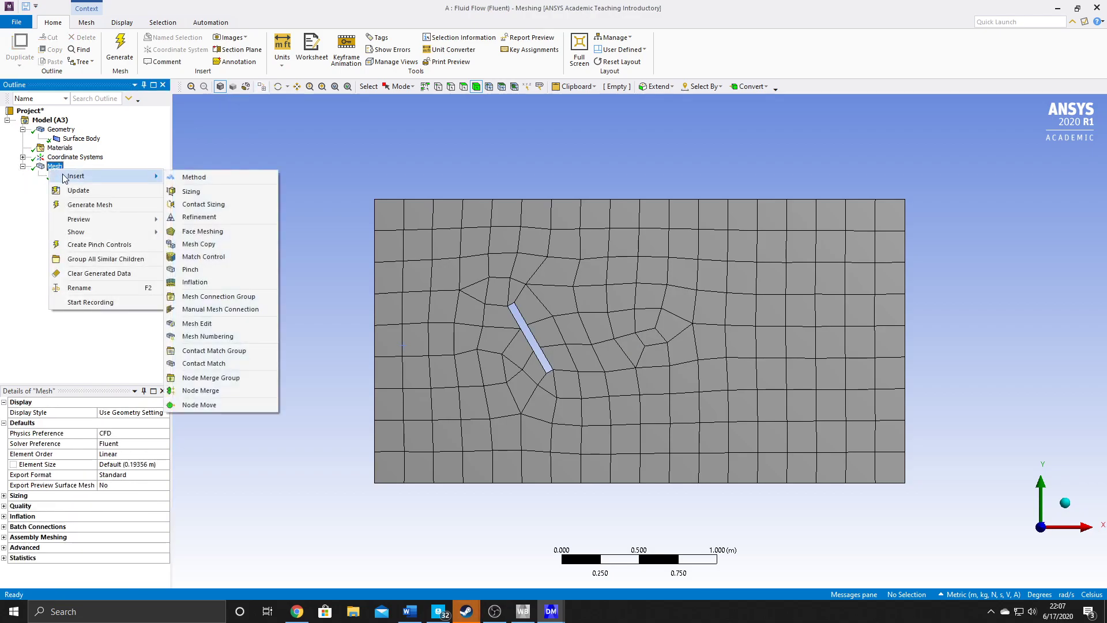
left_click(212, 217)
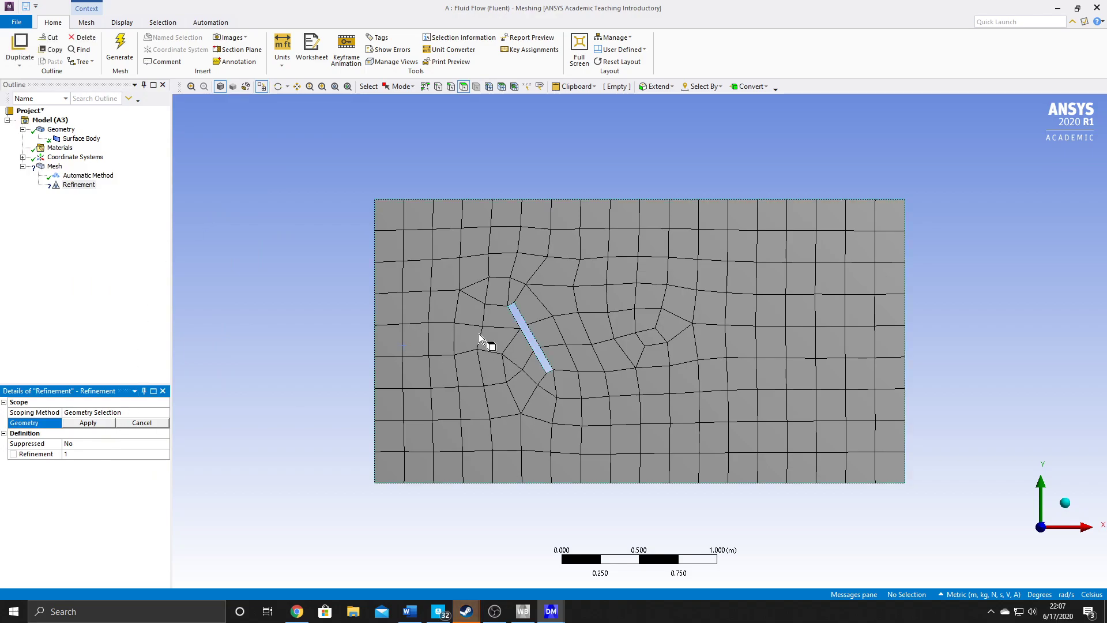
left_click(478, 333)
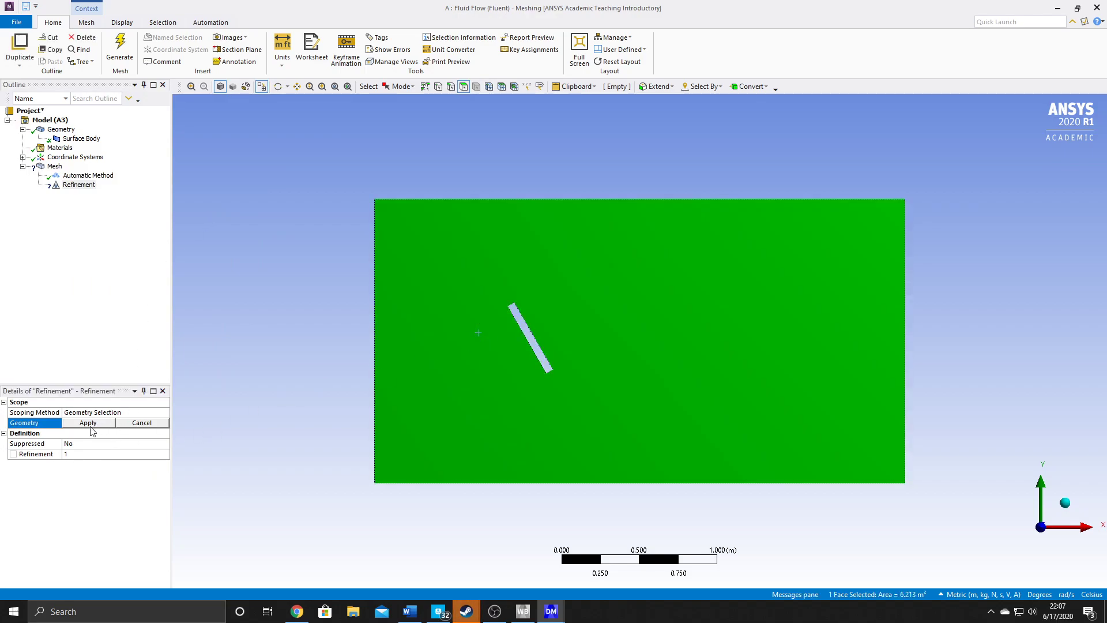
left_click(78, 456)
left_click(133, 454)
left_click(132, 454)
left_click(83, 423)
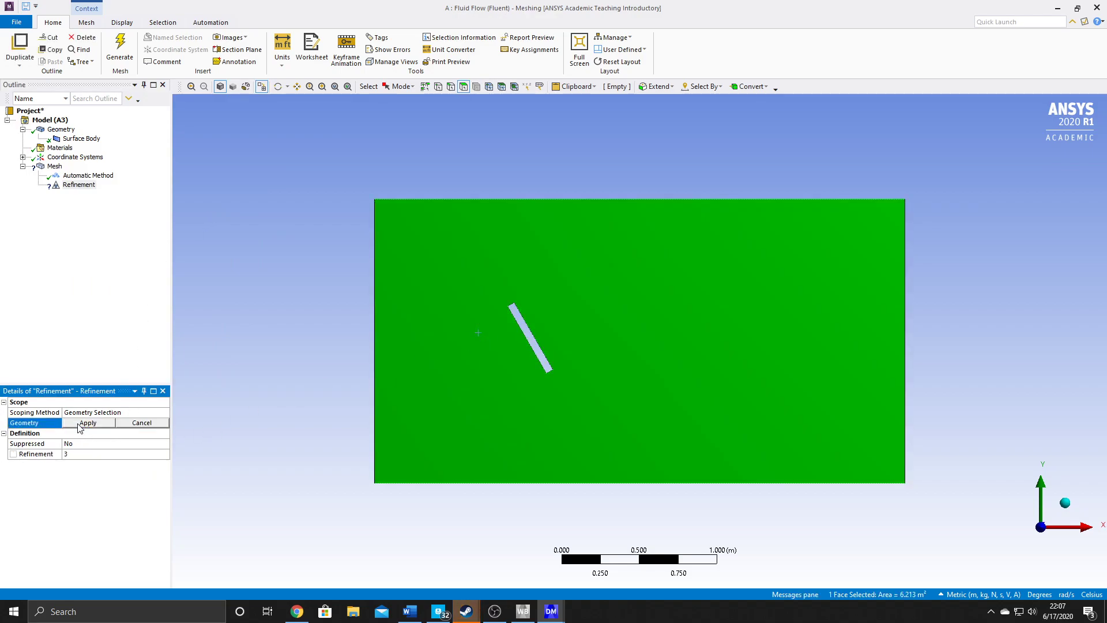
left_click(80, 425)
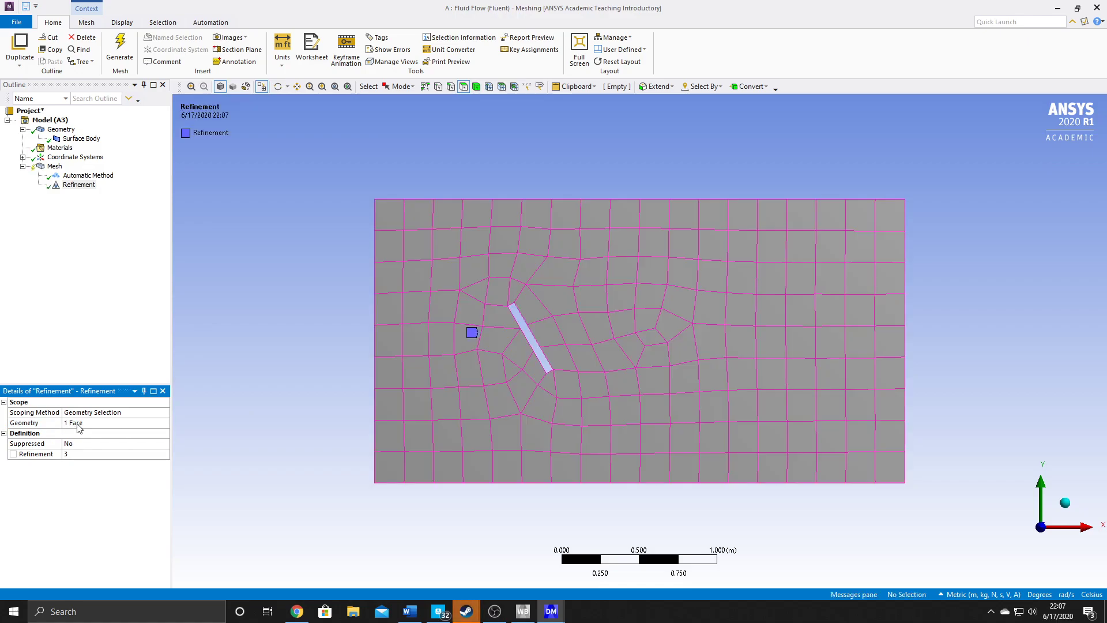
left_click(121, 52)
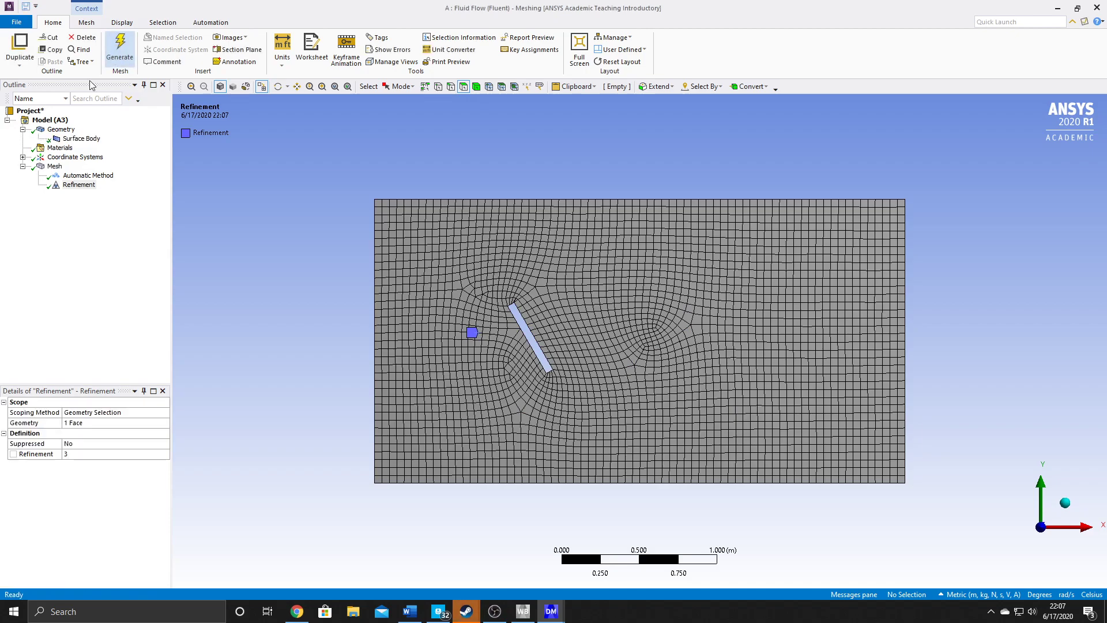
Set the global mesh element size to 0.05 m and regenerate the mesh.
left_click(70, 176)
left_click(55, 166)
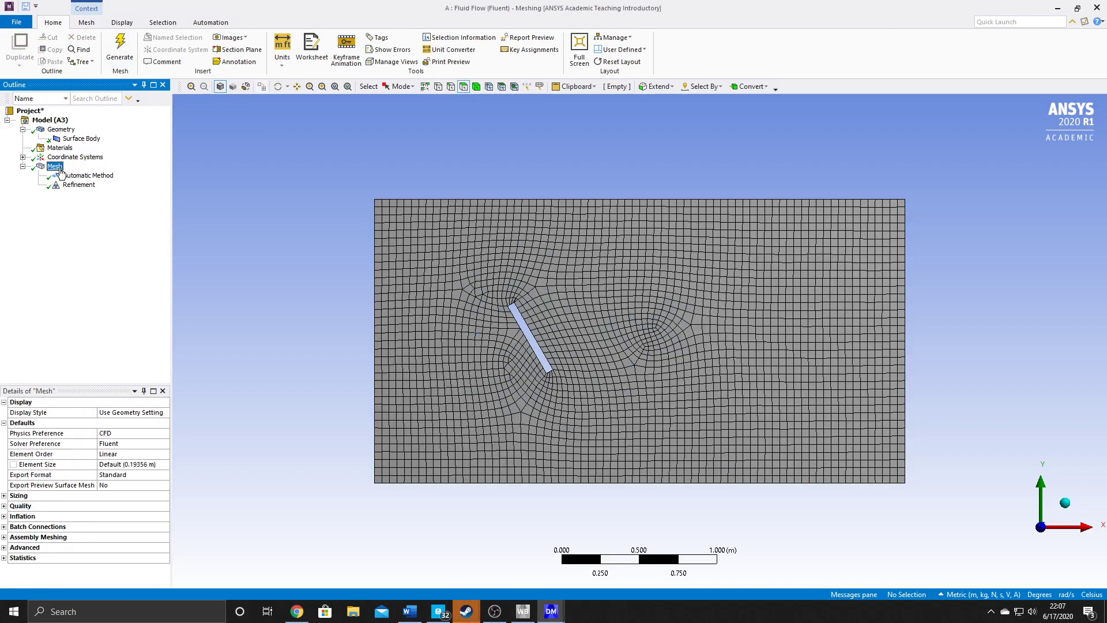
left_click(123, 464)
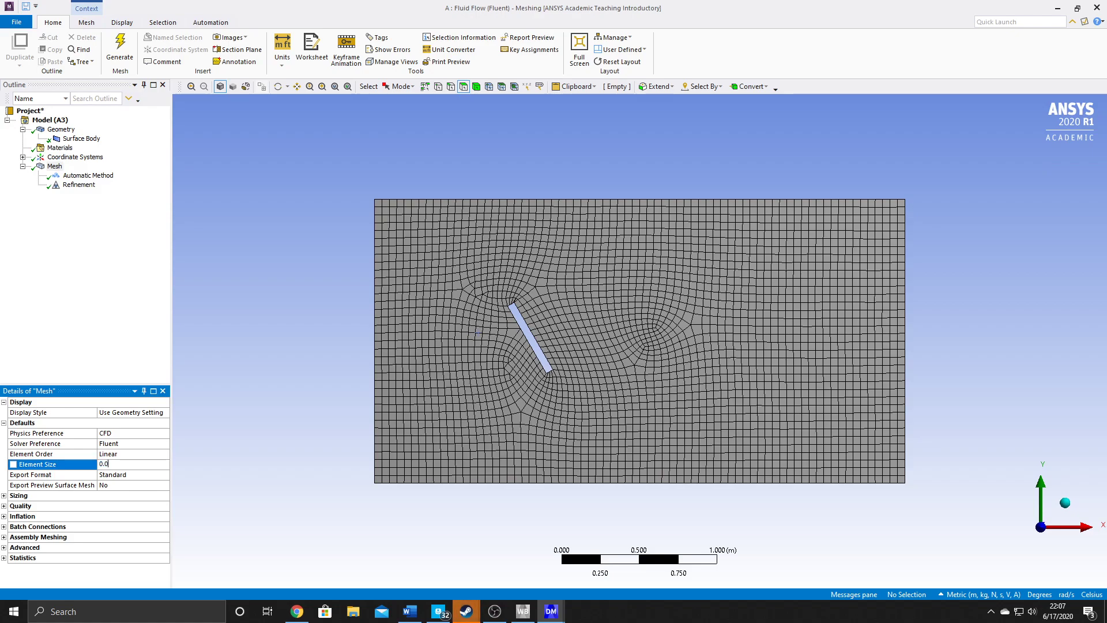
key("Return")
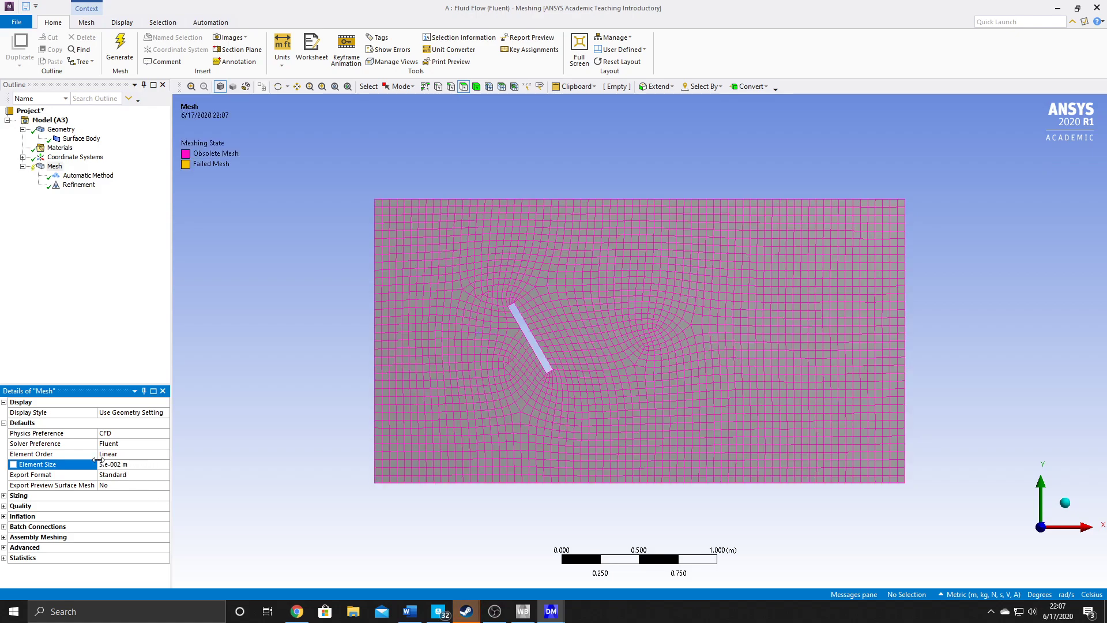
left_click(121, 49)
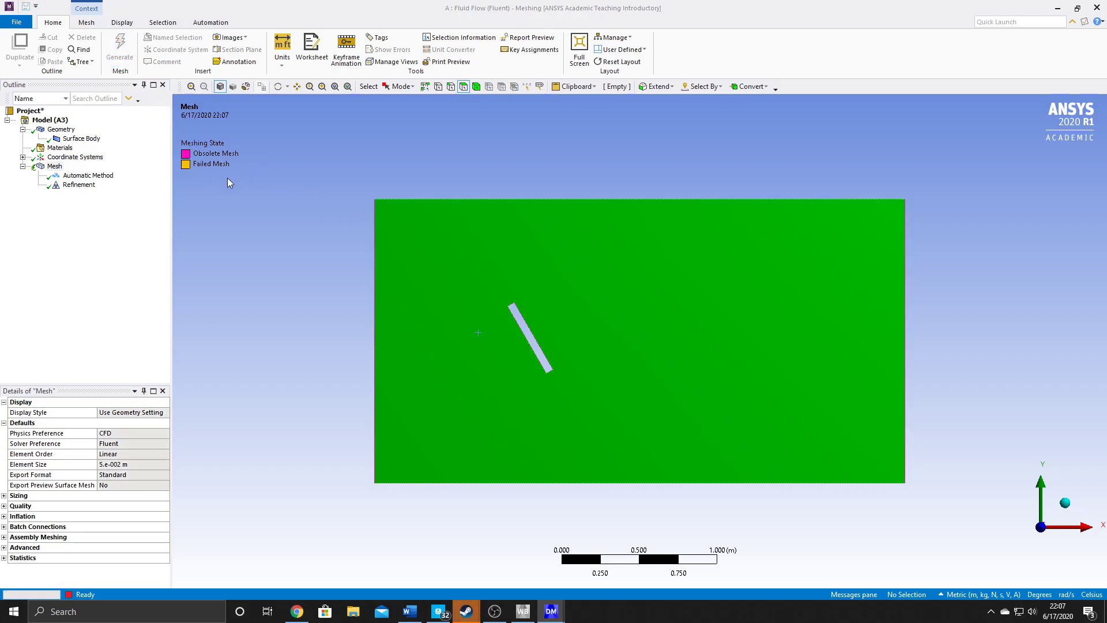
left_click(227, 303)
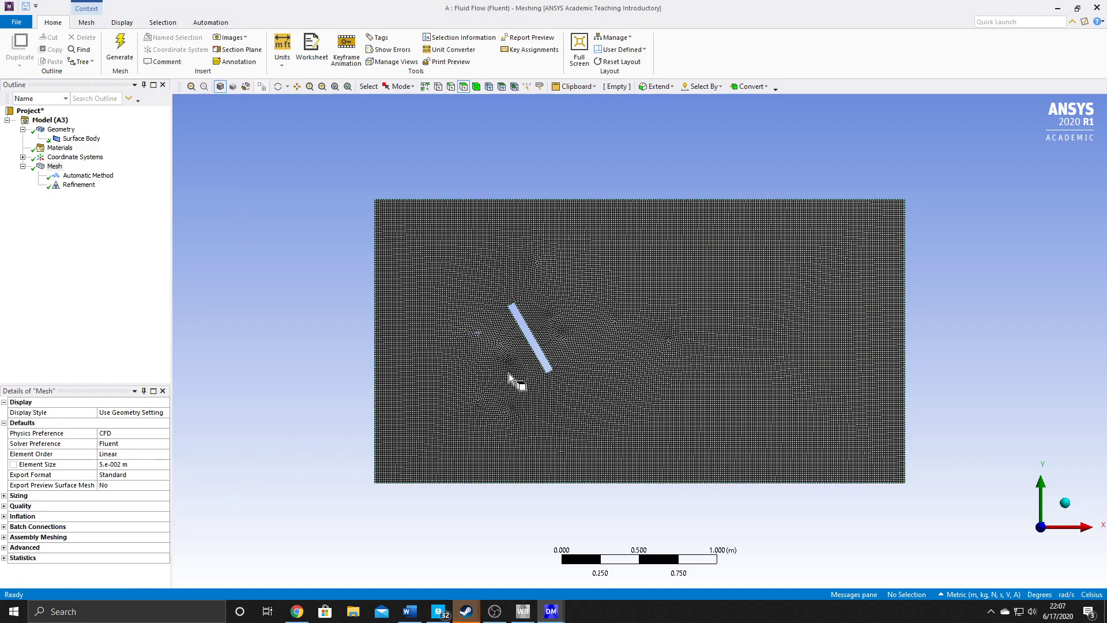
Create a named selection called Inlet from the left edge of the fluid domain.
scroll(512, 369, "up", 2)
scroll(500, 346, "up", 1)
scroll(498, 346, "down", 1)
scroll(499, 349, "up", 2)
scroll(501, 346, "up", 3)
scroll(469, 327, "down", 4)
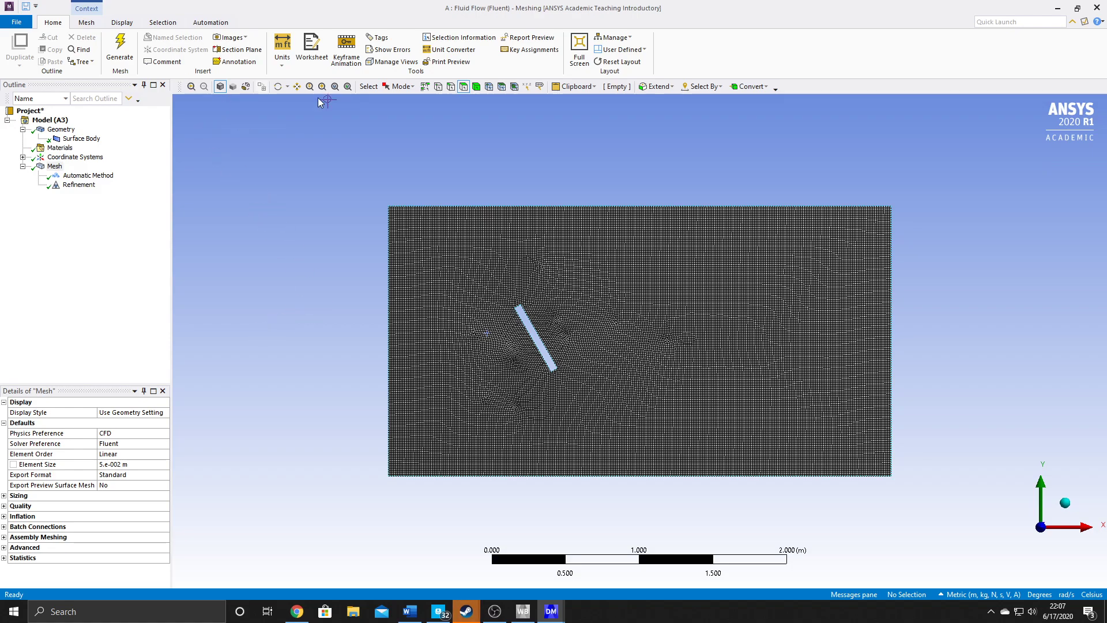
left_click(451, 87)
right_click(388, 286)
left_click(408, 524)
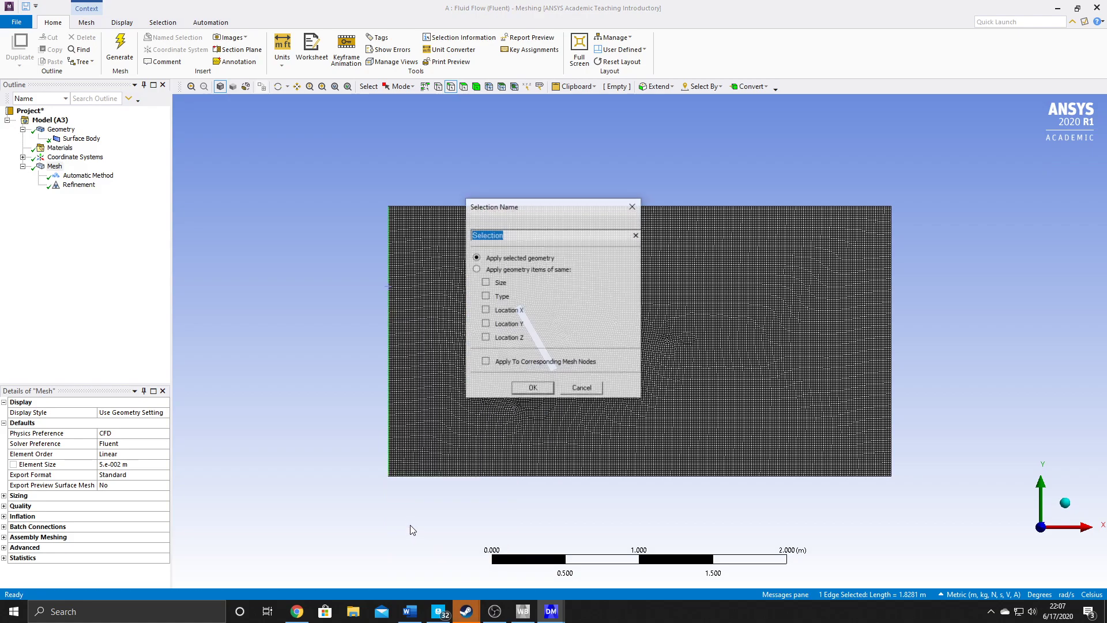
type("Inlet")
key("Return")
Create a named selection called Outlet from the right edge of the fluid domain.
right_click(891, 306)
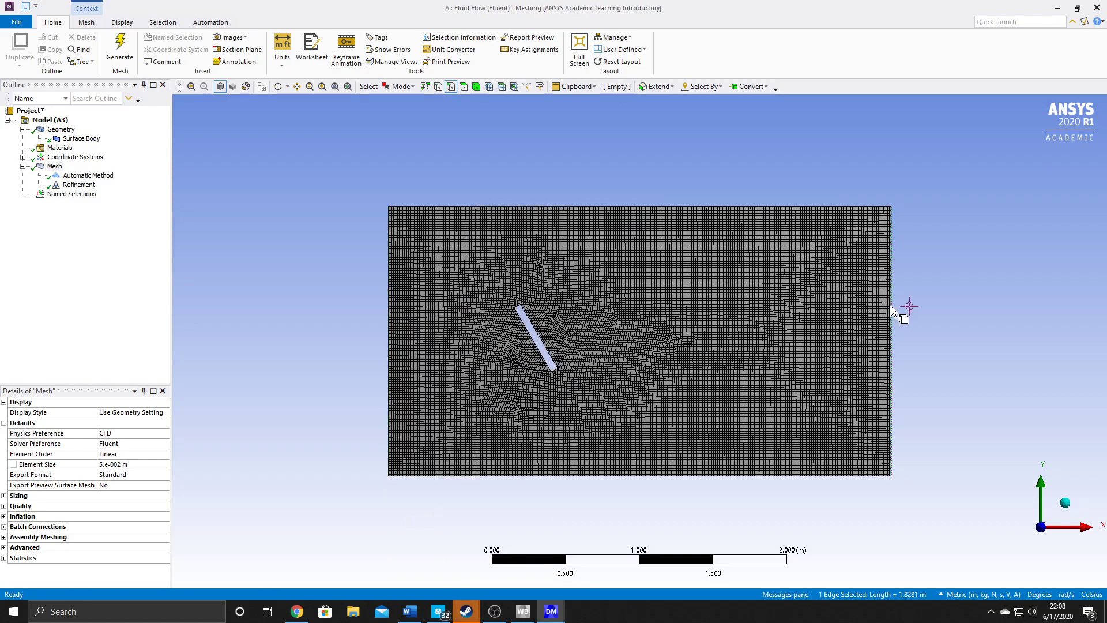
left_click(918, 545)
type("Outlet")
key("Return")
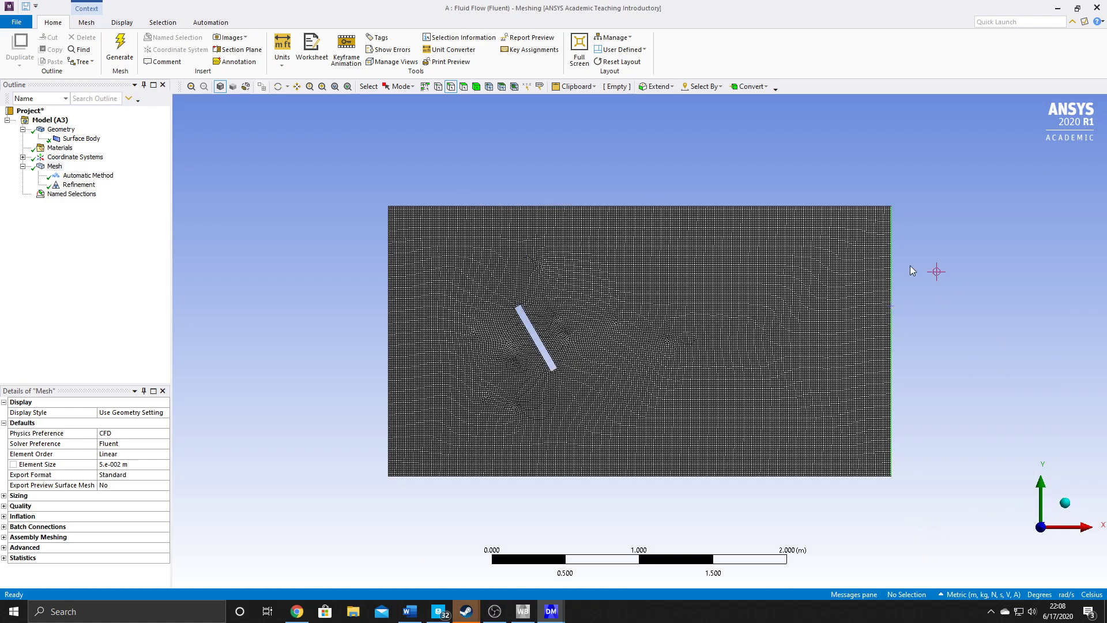
Create a named selection called Symmetry from the top and bottom edges of the fluid domain.
left_click(589, 206)
left_click(597, 474, "ctrl")
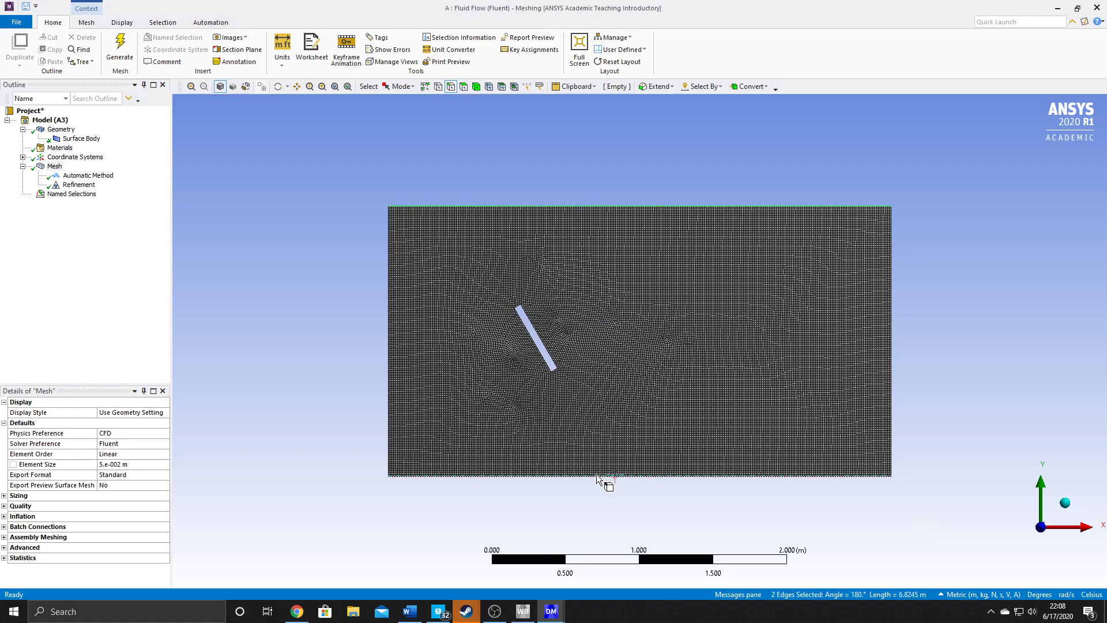
right_click(579, 211)
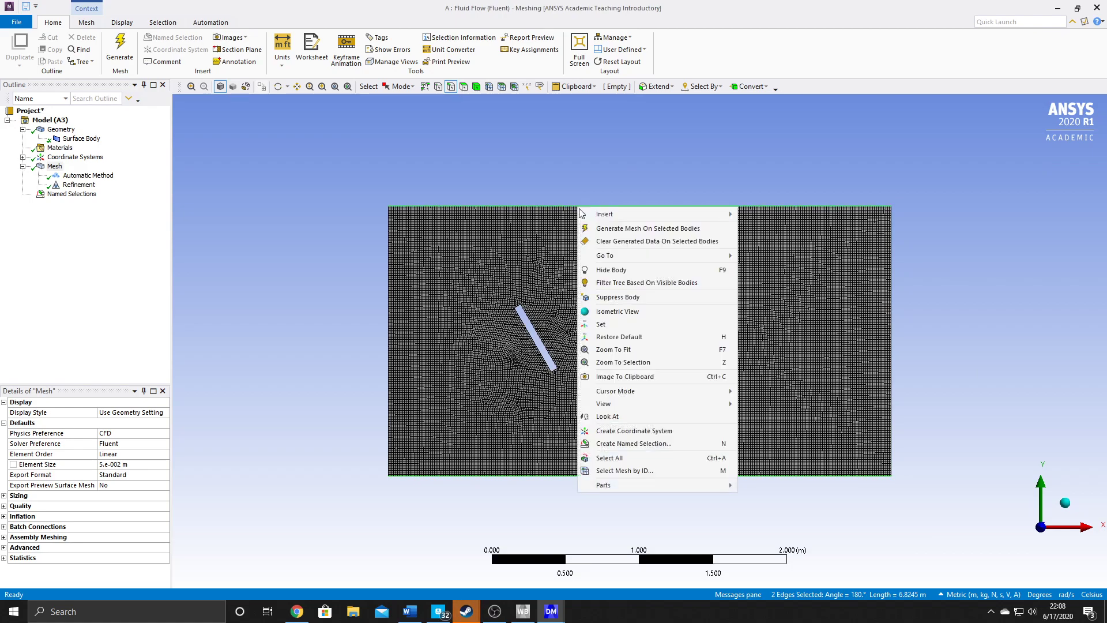
left_click(612, 443)
type("Symmetry")
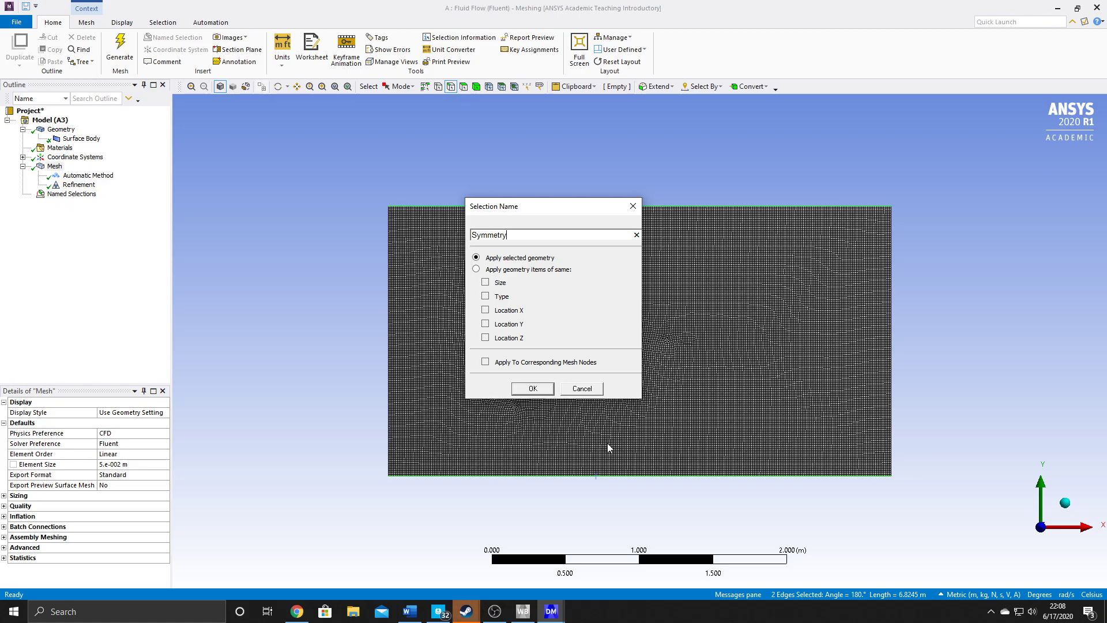
left_click(525, 389)
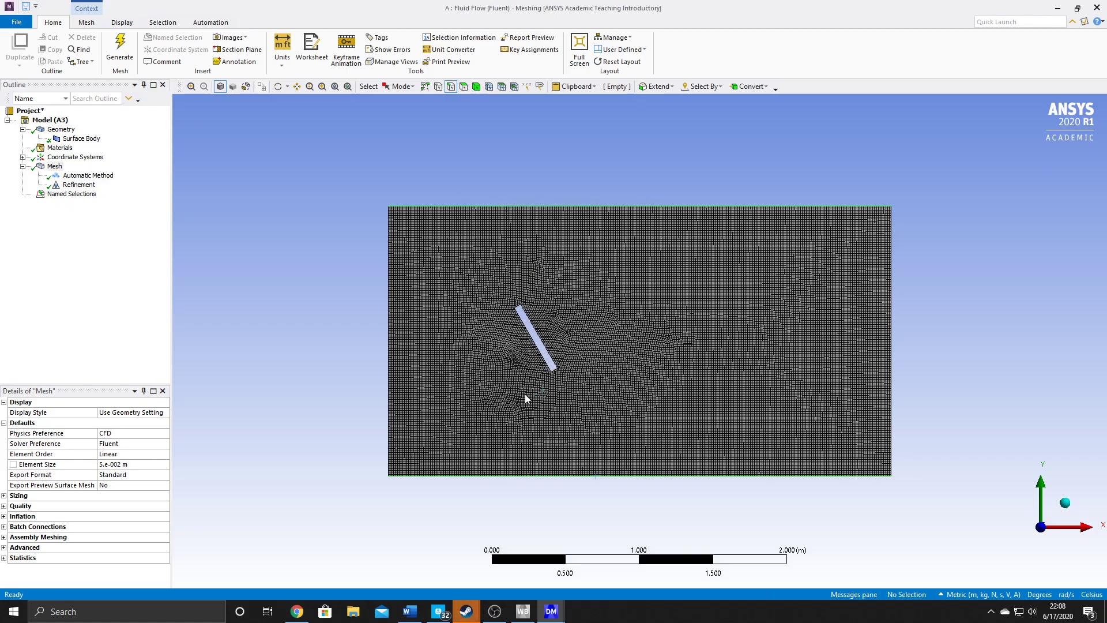
Create a named selection called "wall front" from the plate's upper short edge.
scroll(500, 333, "up", 4)
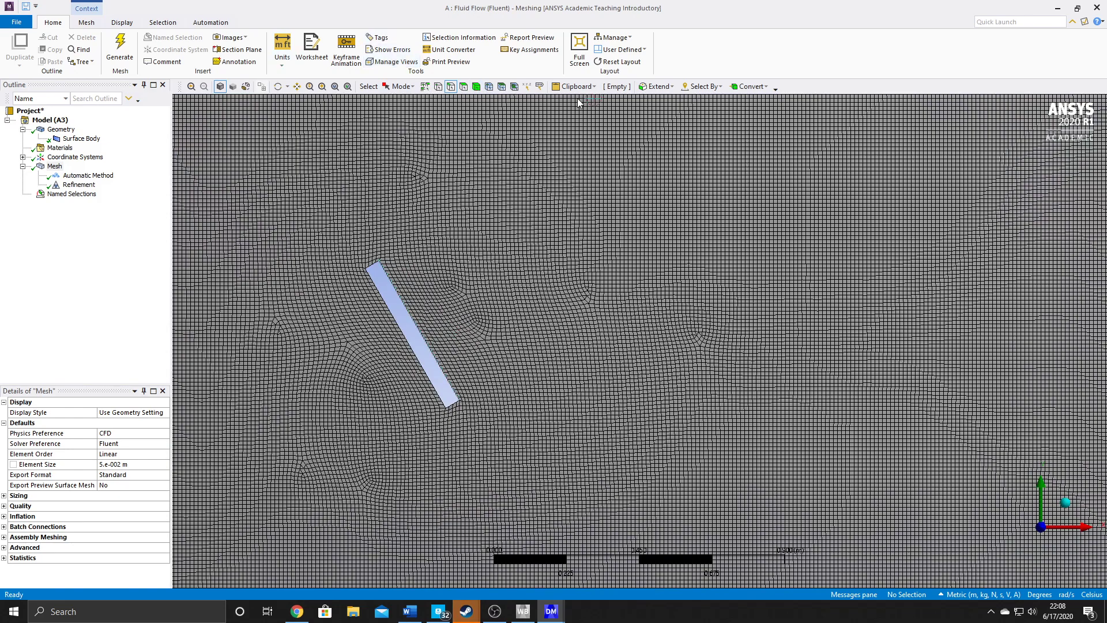
scroll(224, 258, "up", 3)
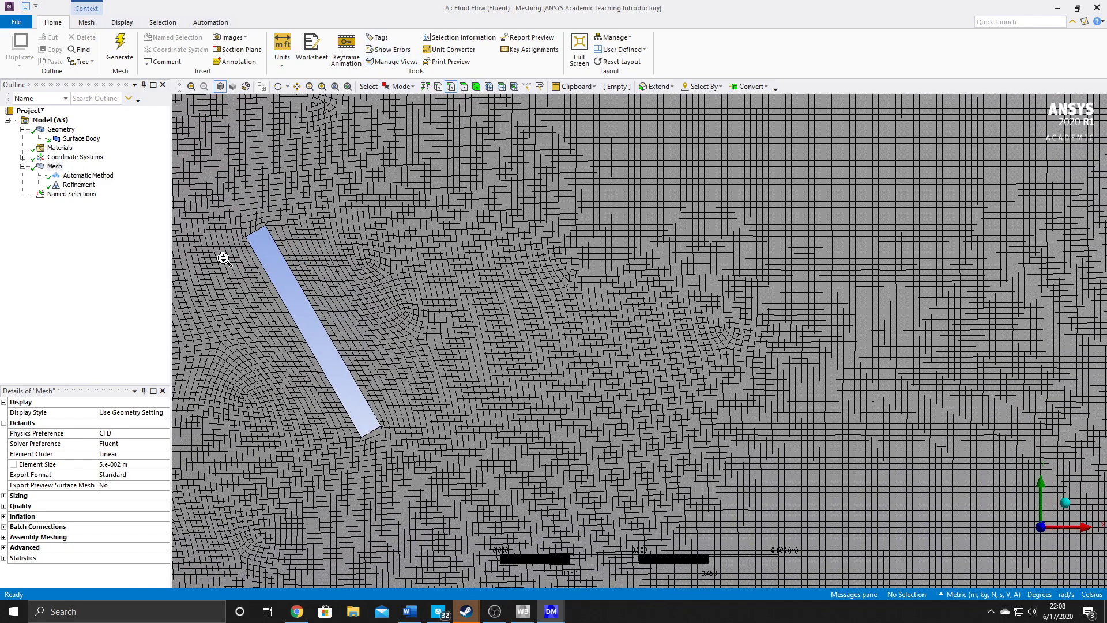
left_click(258, 233)
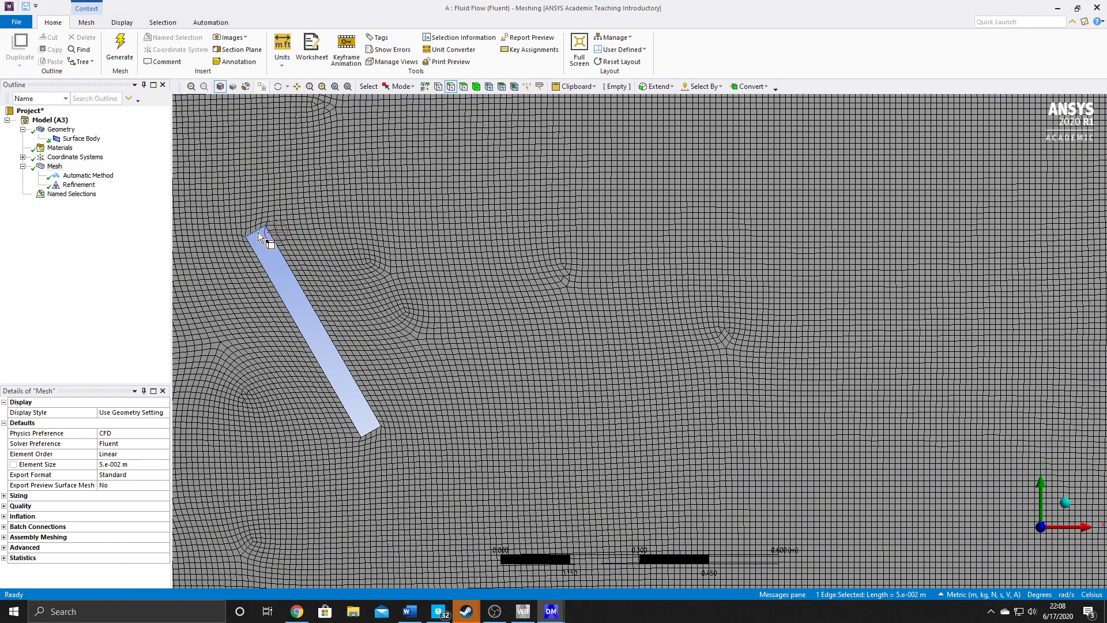
right_click(257, 231)
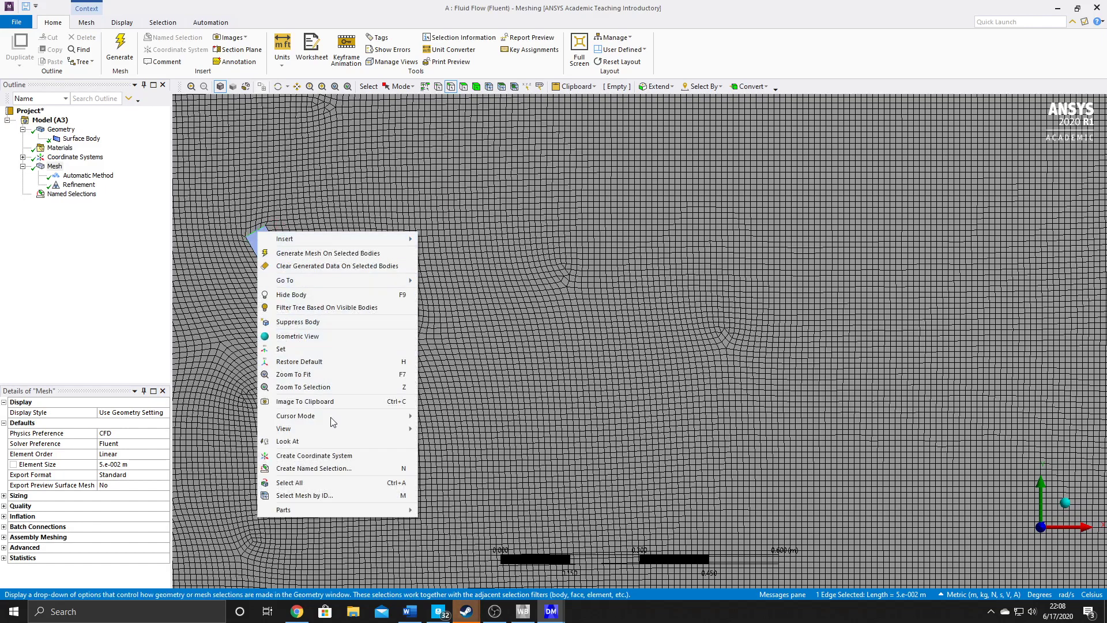
left_click(312, 463)
type("wall front")
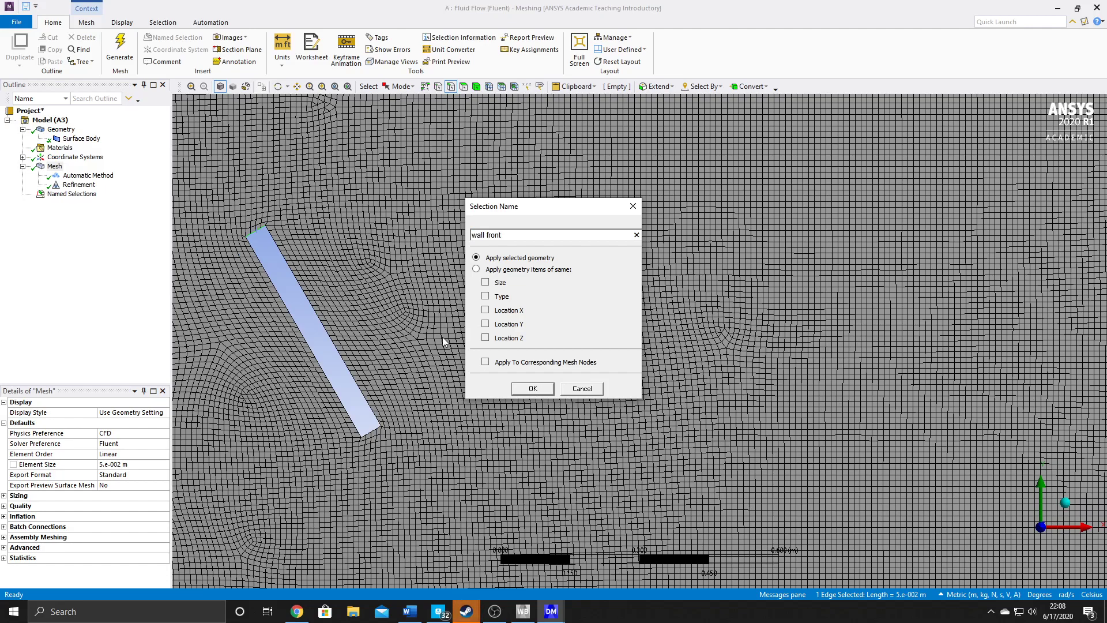
left_click(543, 390)
Create a named selection called "wall back" from the plate's lower short edge.
left_click(369, 430)
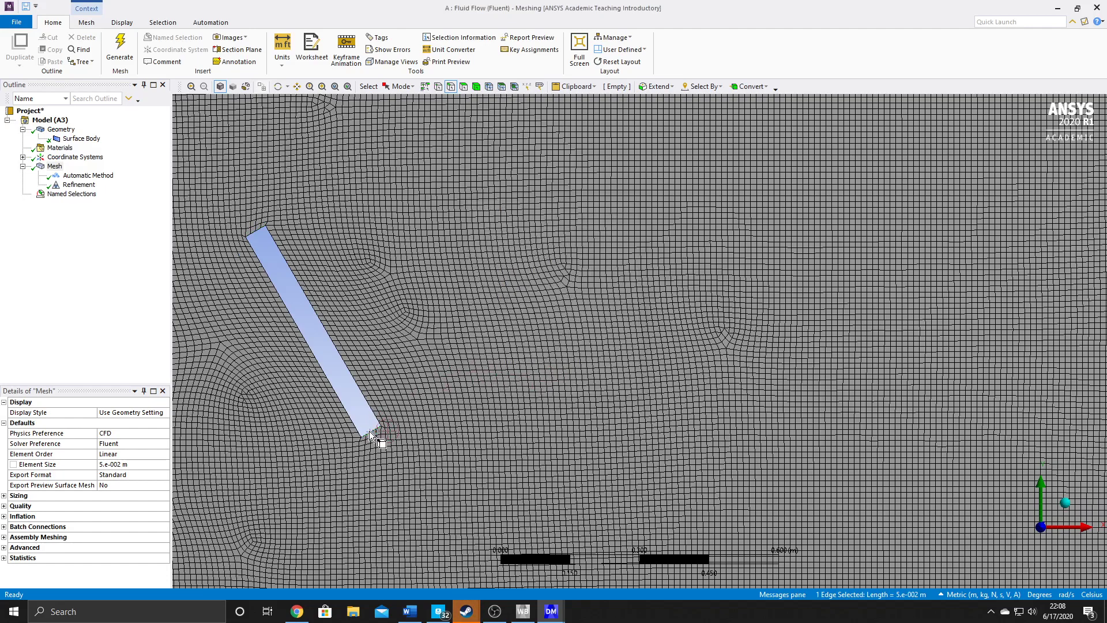
right_click(369, 431)
left_click(427, 382)
type("wall")
key("Return")
Create a named selection called "wall upper" from the plate's long edge facing the outlet.
left_click(329, 338)
right_click(331, 338)
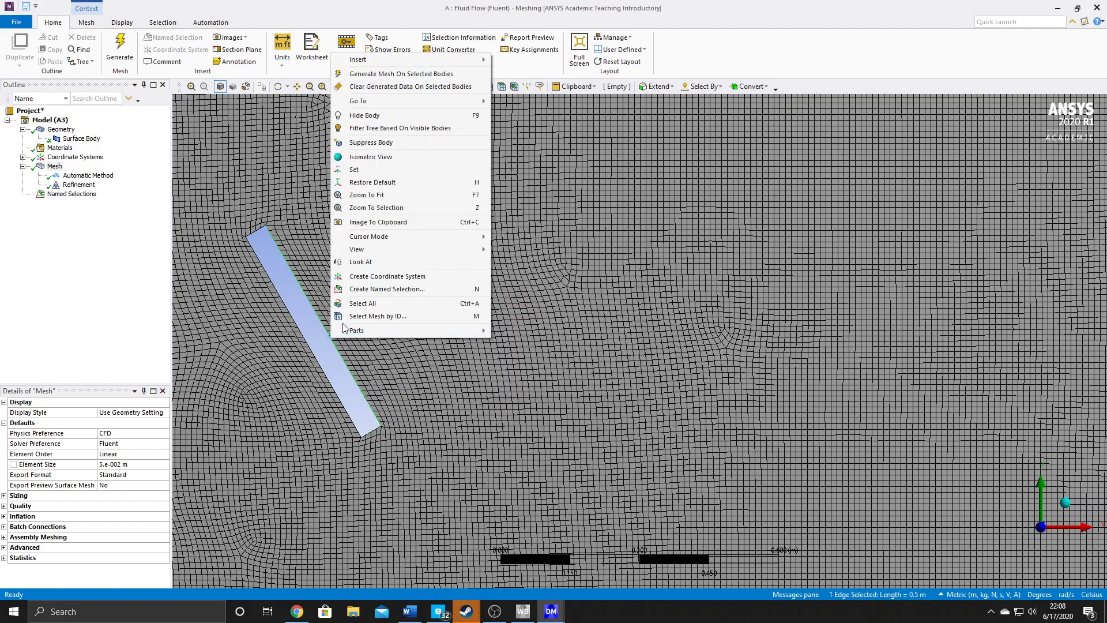
left_click(369, 290)
type("wall")
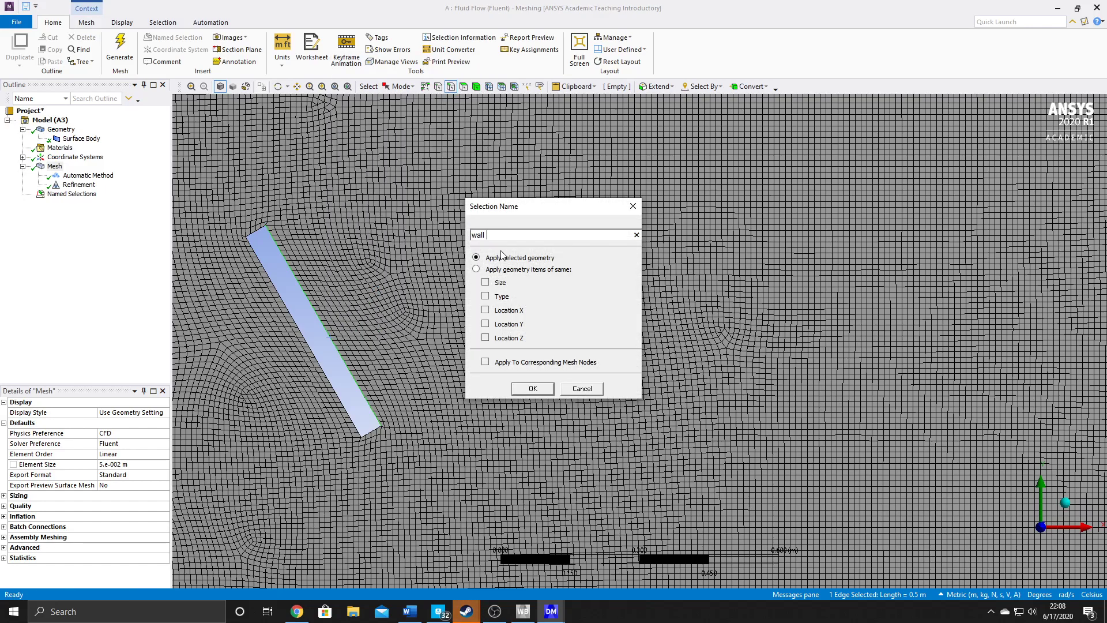
type("upper")
key("Return")
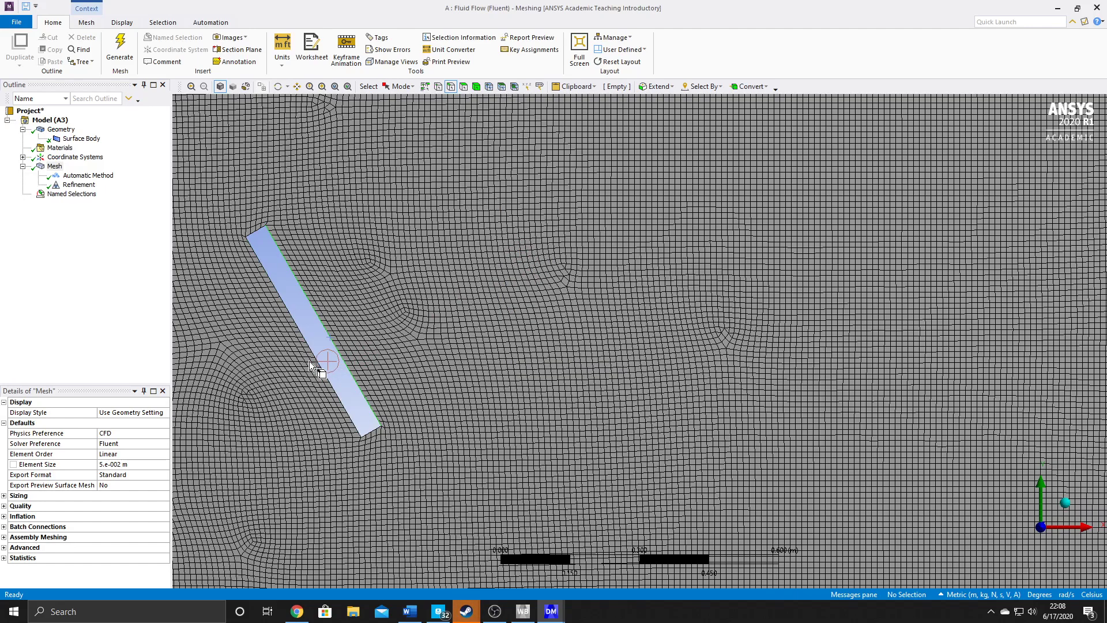
Create a named selection called "wall bottom" from the plate's long edge facing the inlet.
left_click(313, 355)
right_click(313, 355)
left_click(348, 312)
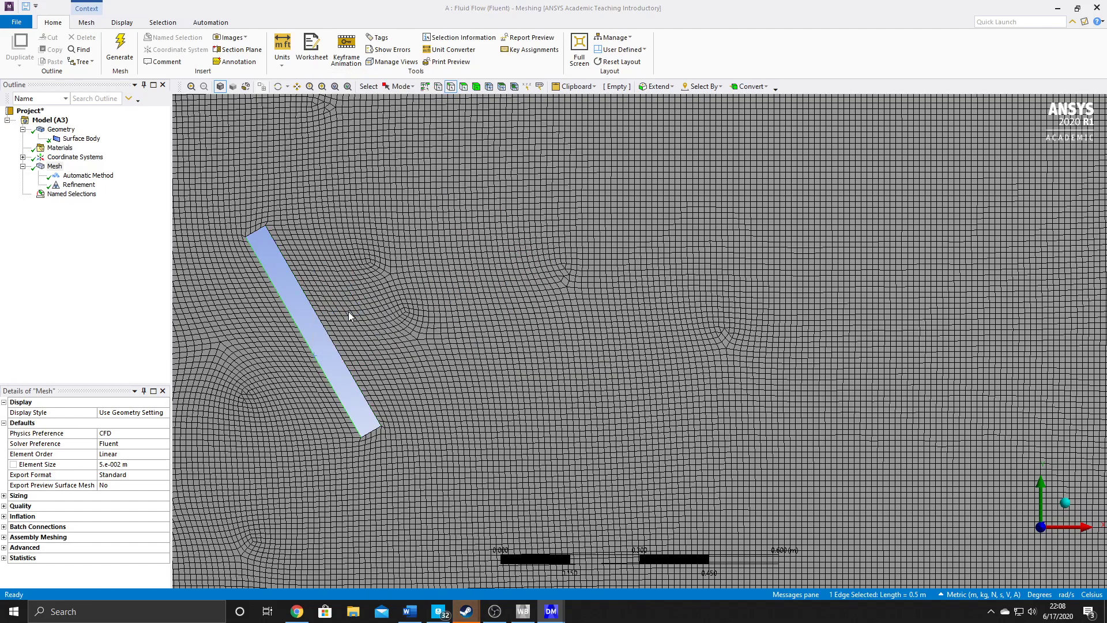
type("wall lower")
key("Return")
Review which edges each named selection covers, from Inlet through wall bottom.
scroll(368, 276, "down", 3)
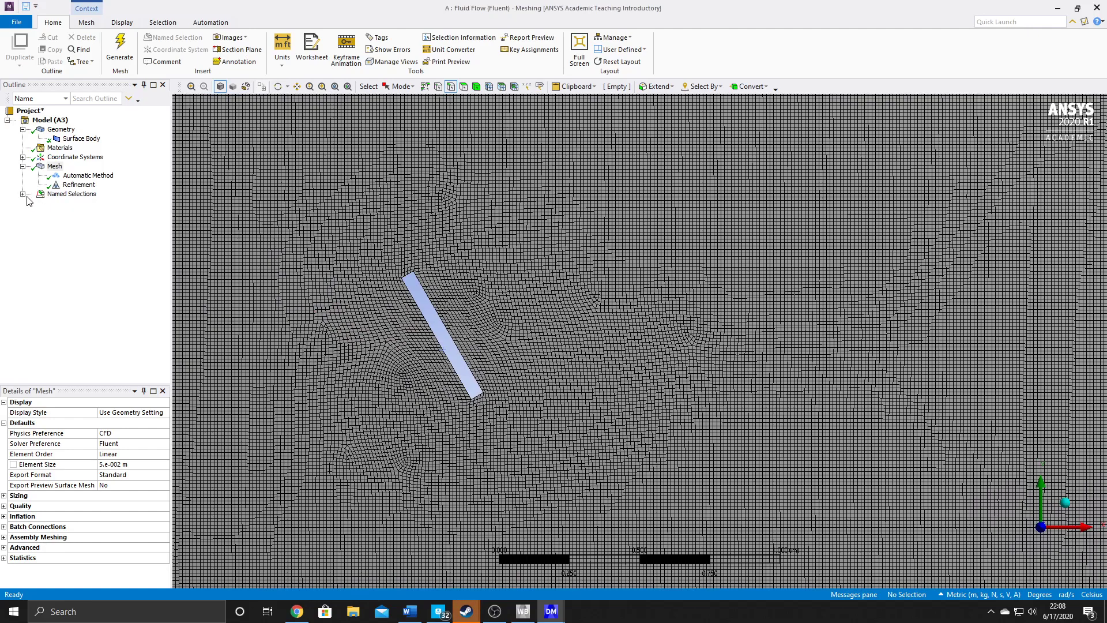
left_click(23, 194)
key("F7")
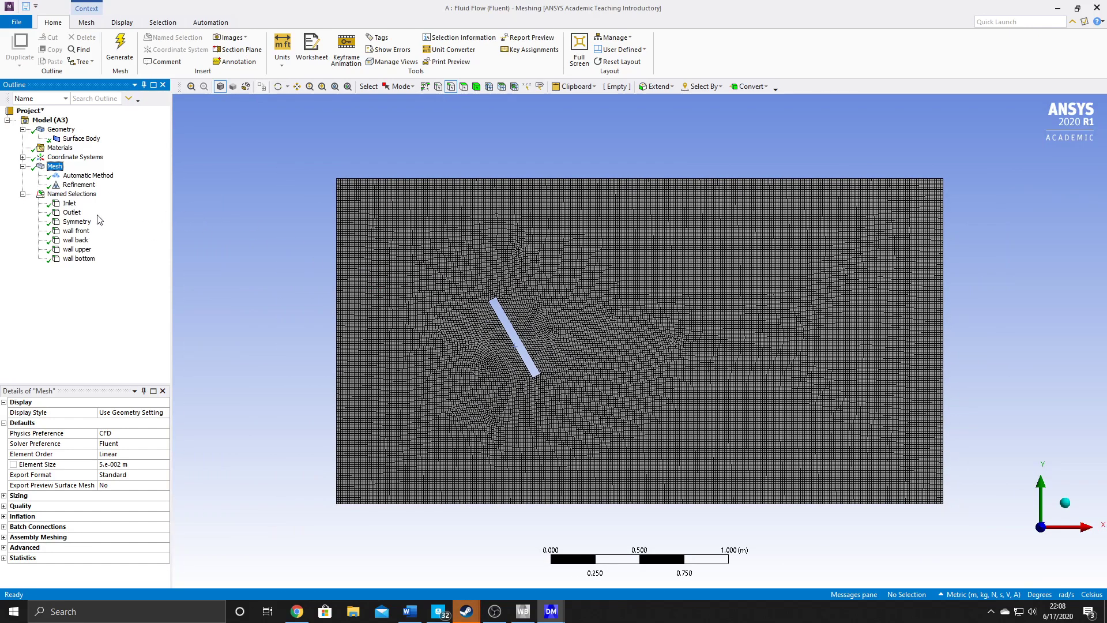
left_click(68, 203)
left_click(70, 213)
left_click(73, 222)
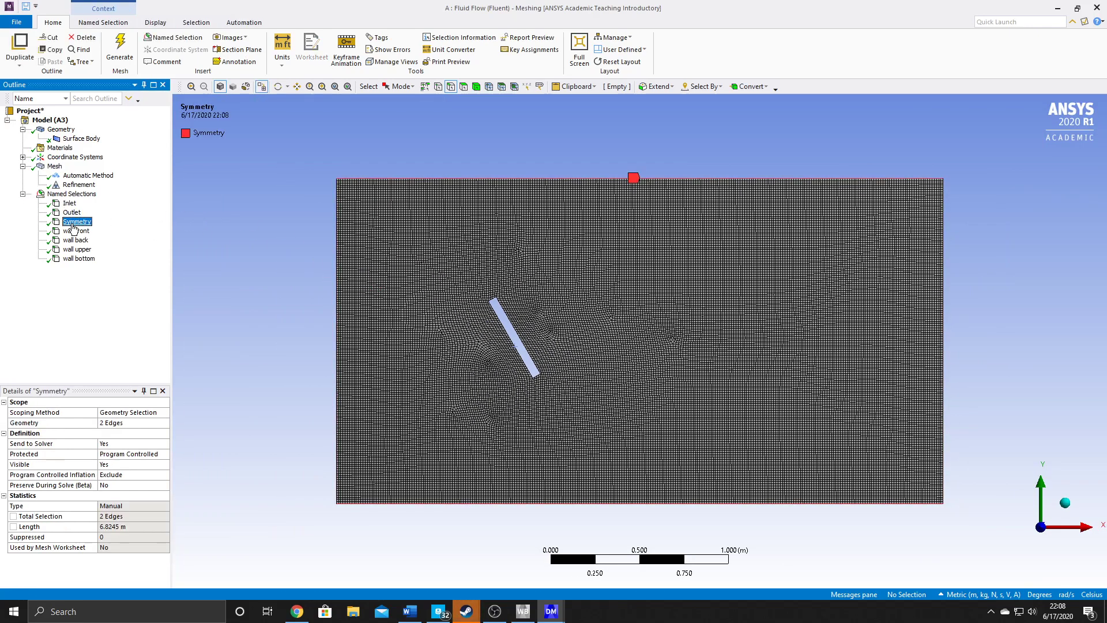
left_click(74, 232)
left_click(75, 240)
left_click(76, 250)
left_click(77, 259)
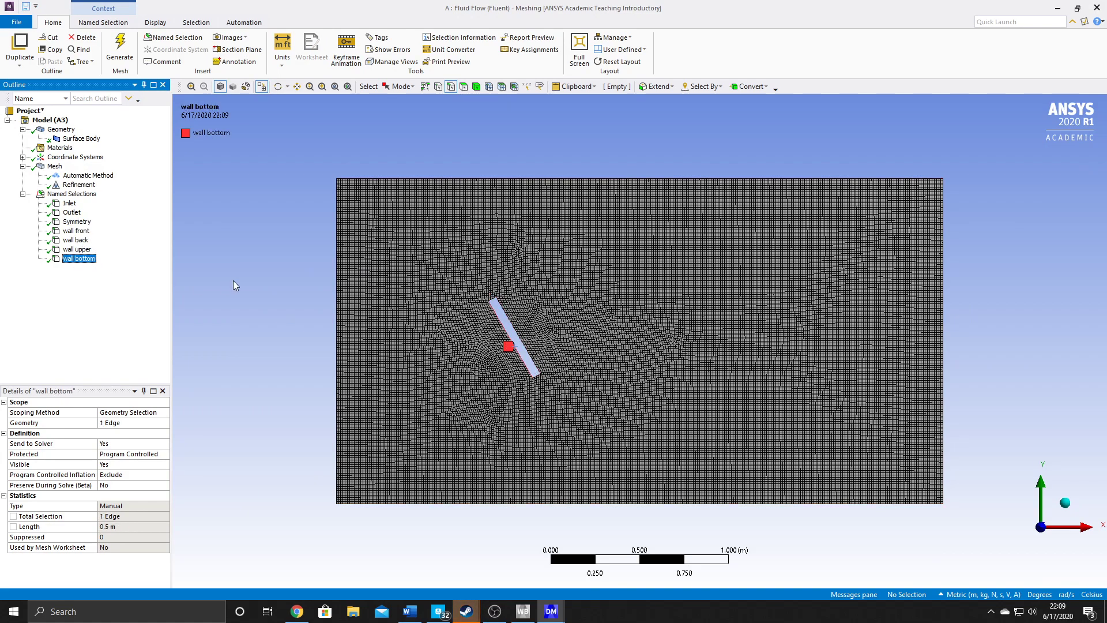
scroll(311, 303, "down", 1)
scroll(311, 304, "up", 1)
Switch to Workbench, update the Mesh component, and launch Fluent in double precision for the Setup component.
left_click(522, 610)
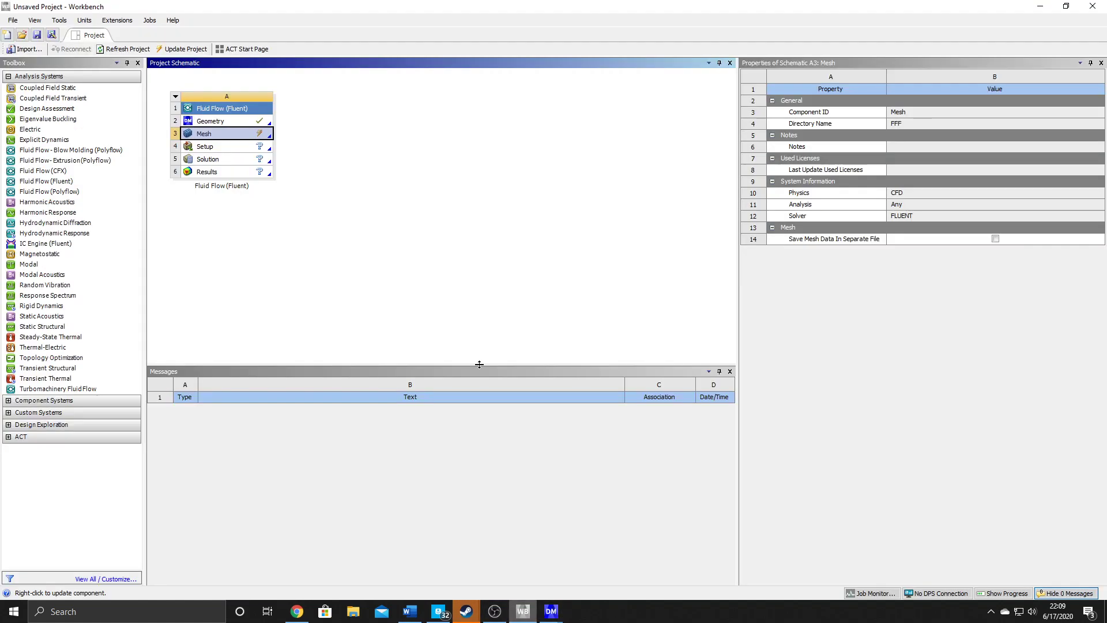
right_click(240, 137)
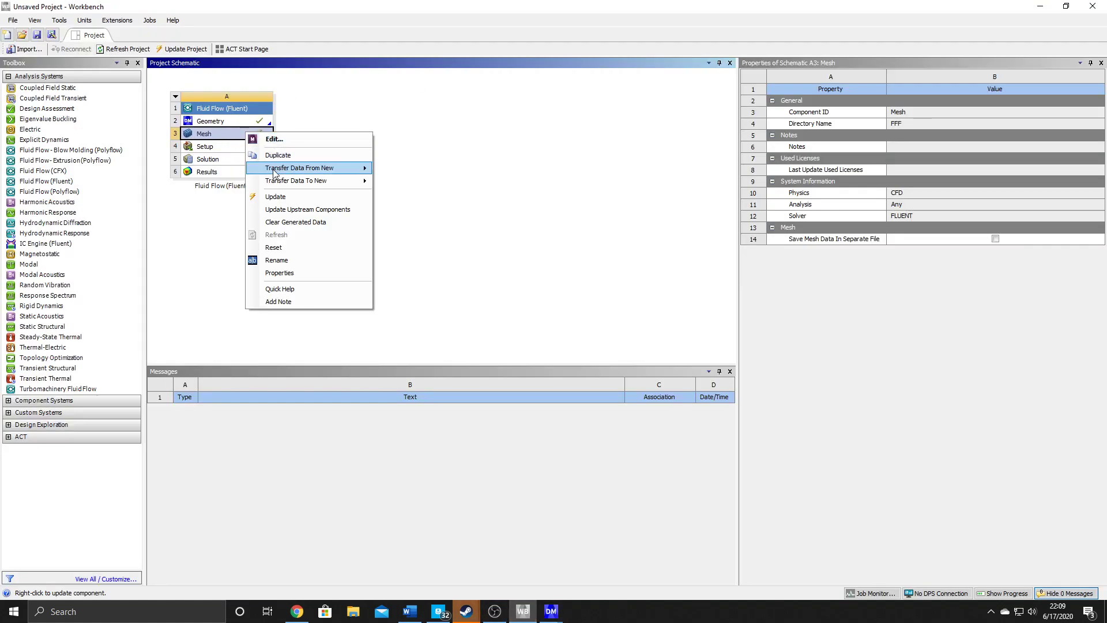
left_click(273, 197)
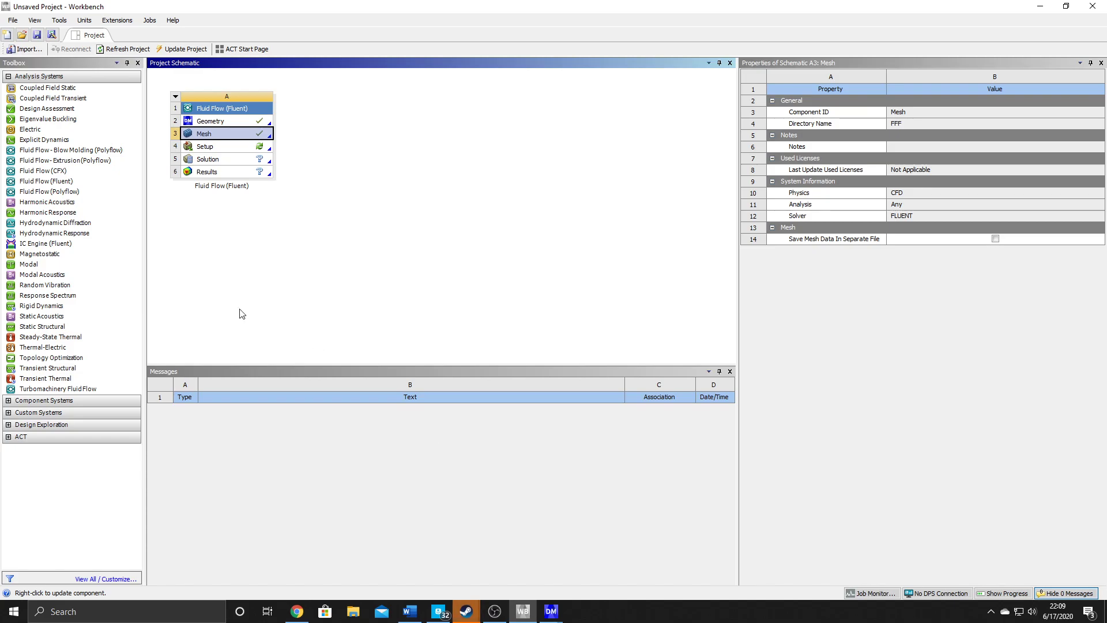
double_click(218, 148)
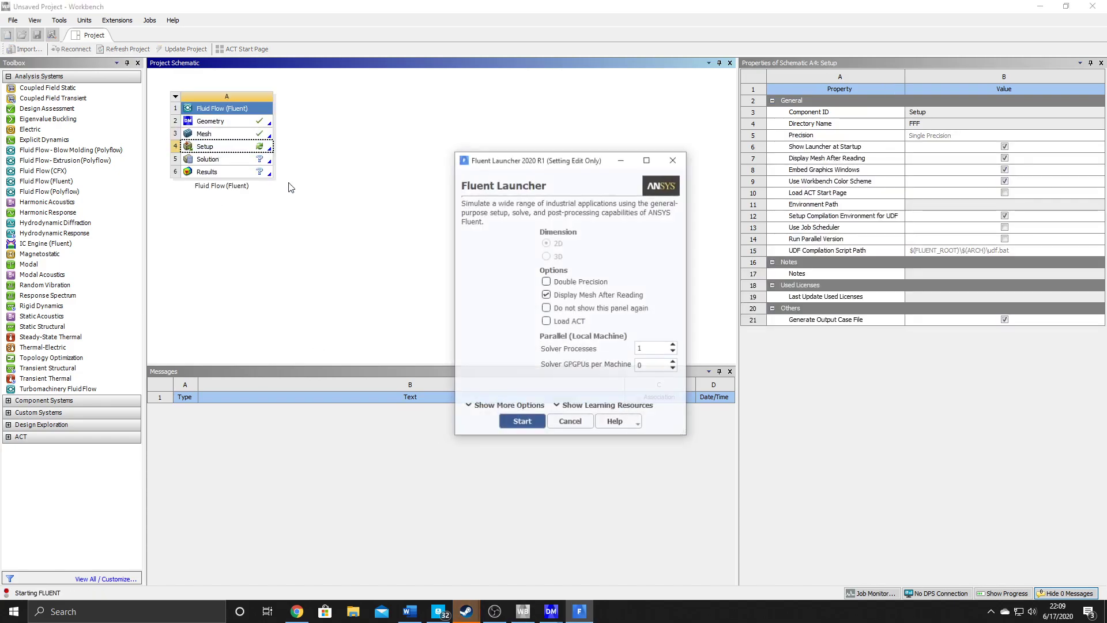
left_click(528, 421)
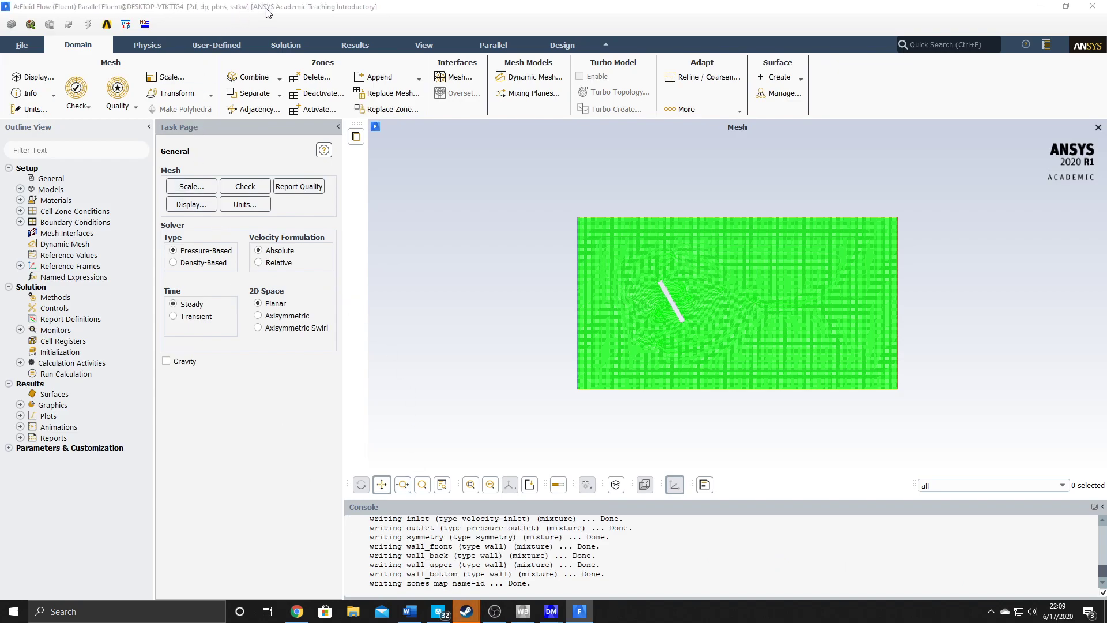
Set the viscous model to standard k-epsilon with Enhanced Wall Treatment and Pressure Gradient Effects.
left_click(19, 191)
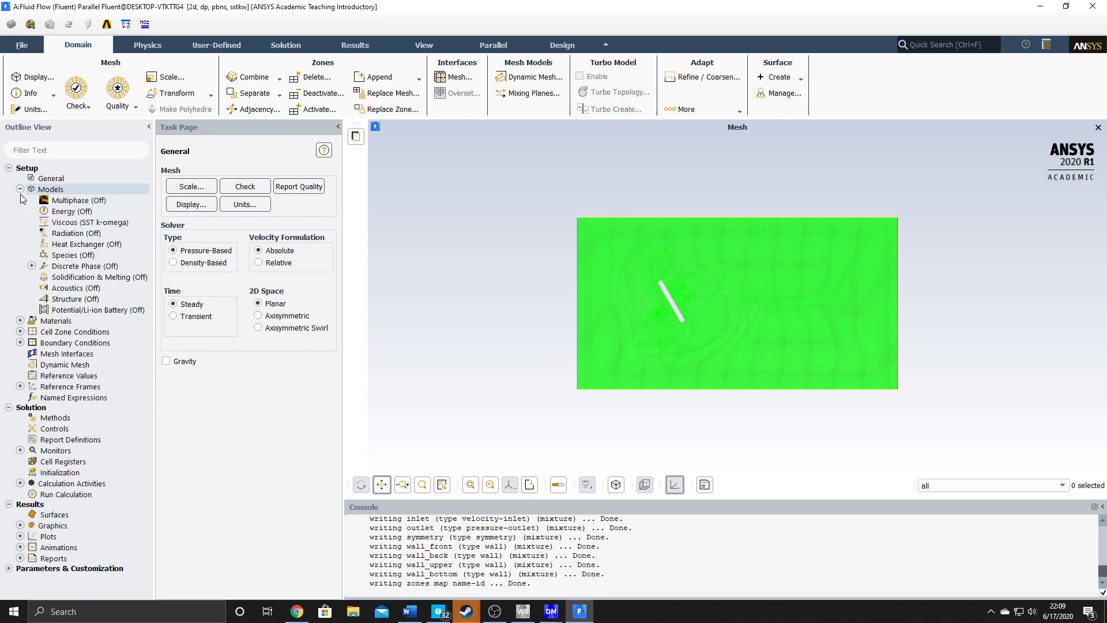
double_click(56, 223)
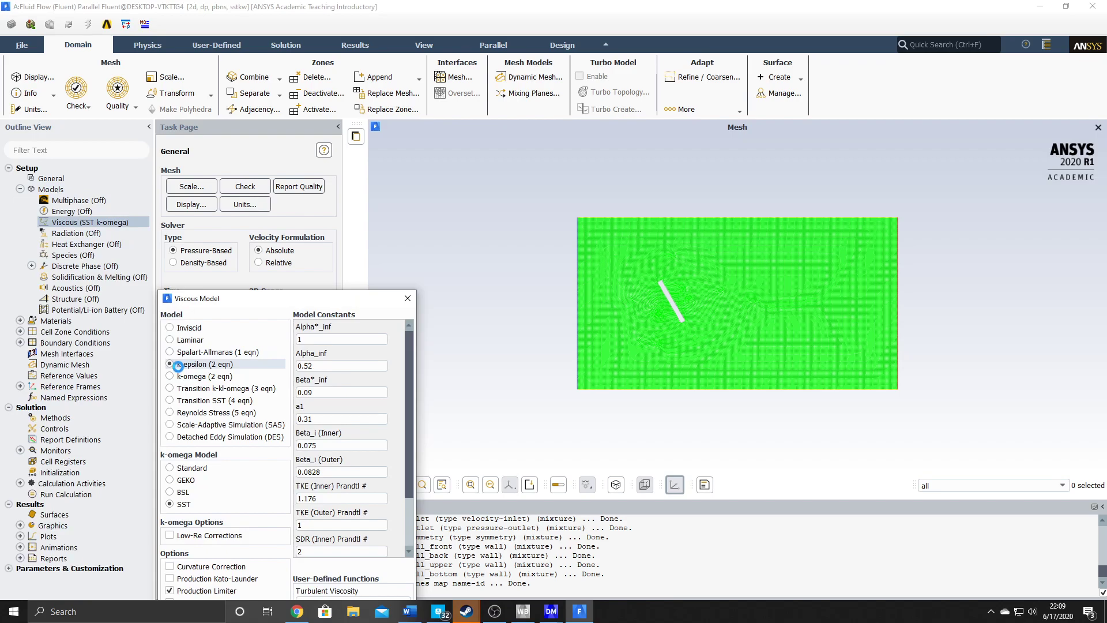
left_click(177, 365)
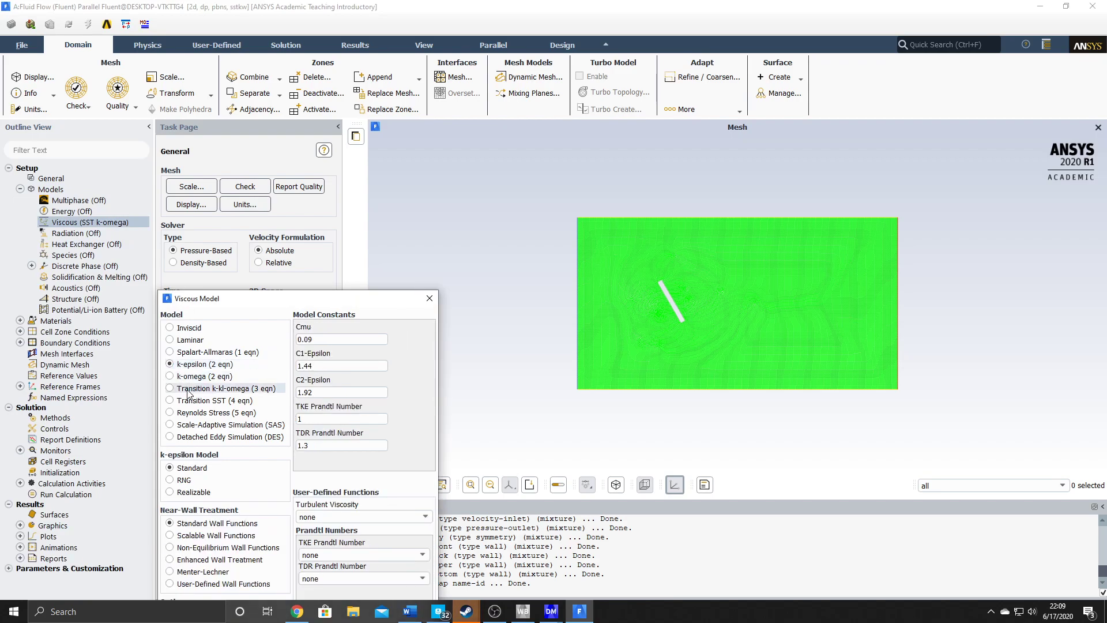
left_click(172, 559)
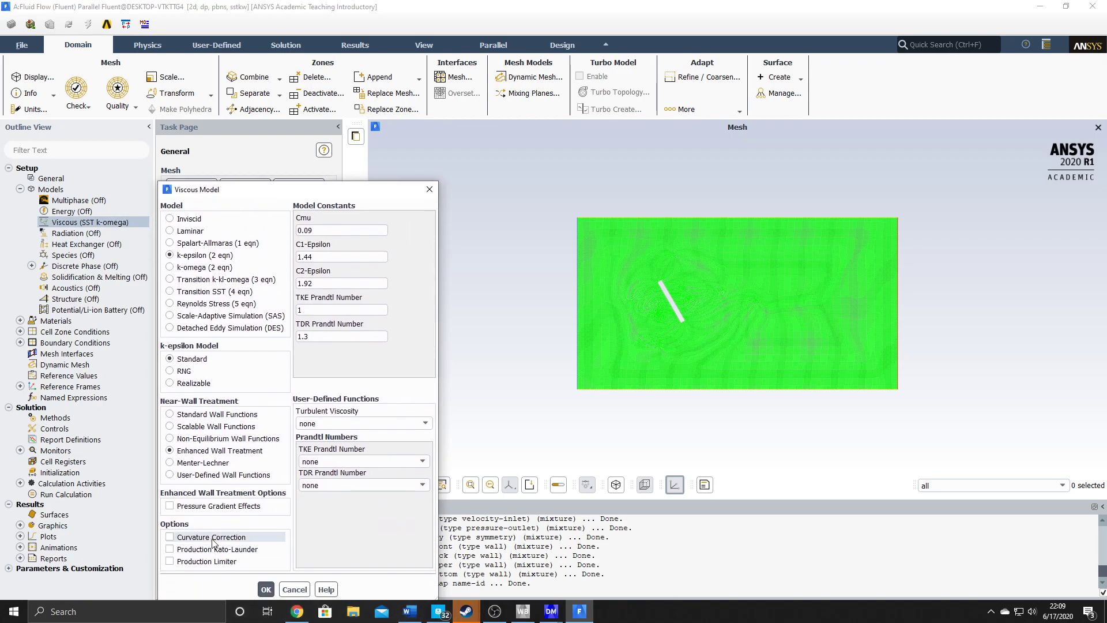
left_click(222, 507)
left_click(265, 589)
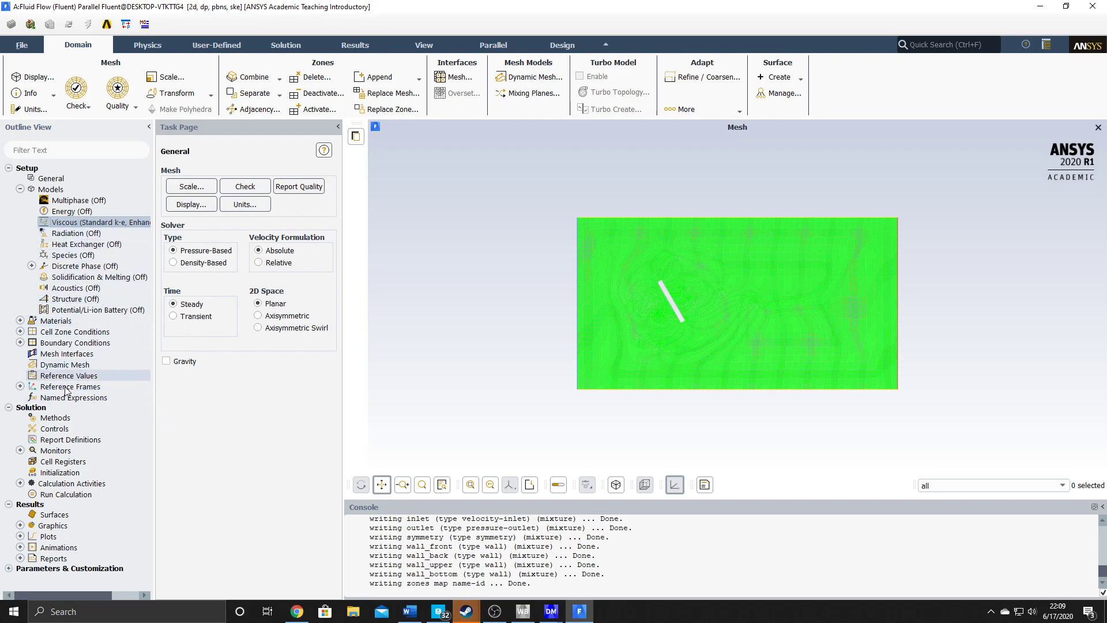
Set the velocity magnitude of the inlet boundary condition to 5 m/s.
double_click(58, 344)
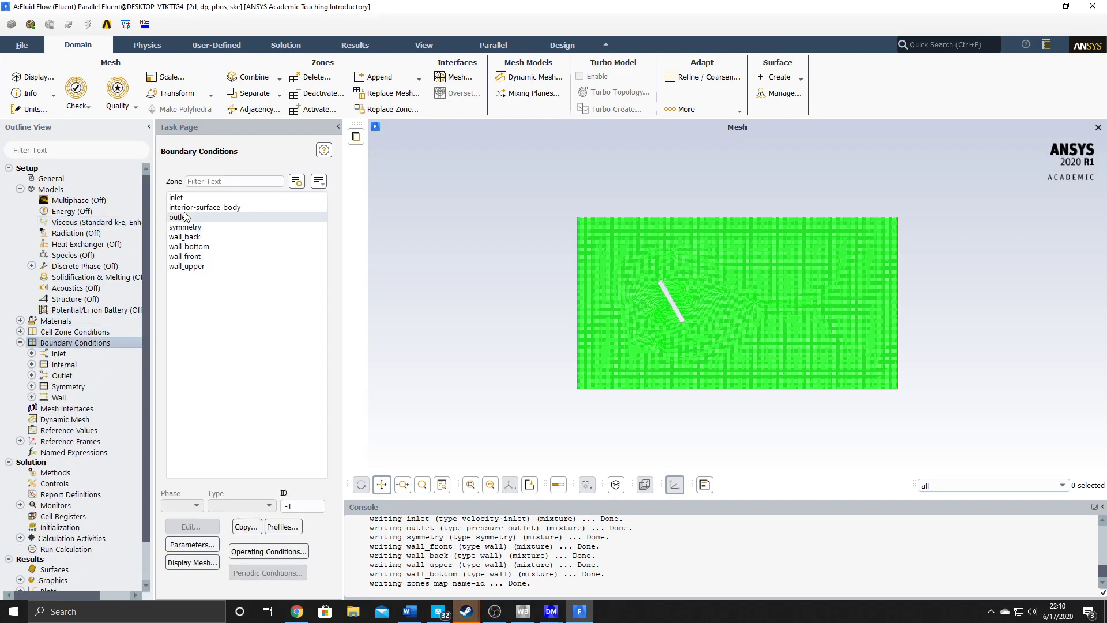
left_click(182, 198)
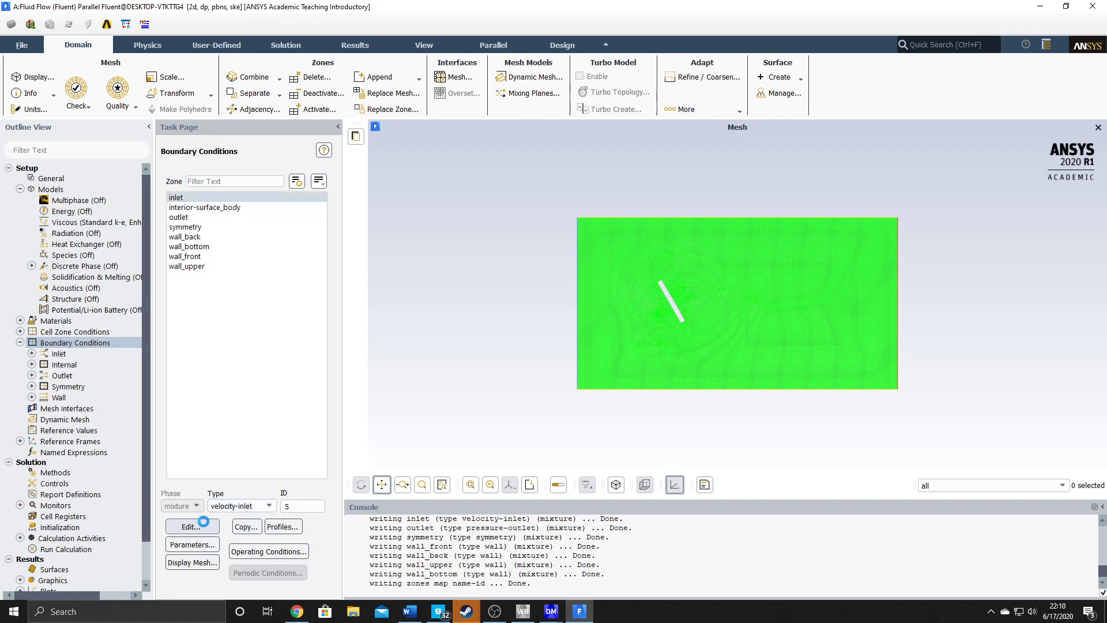
left_click(202, 519)
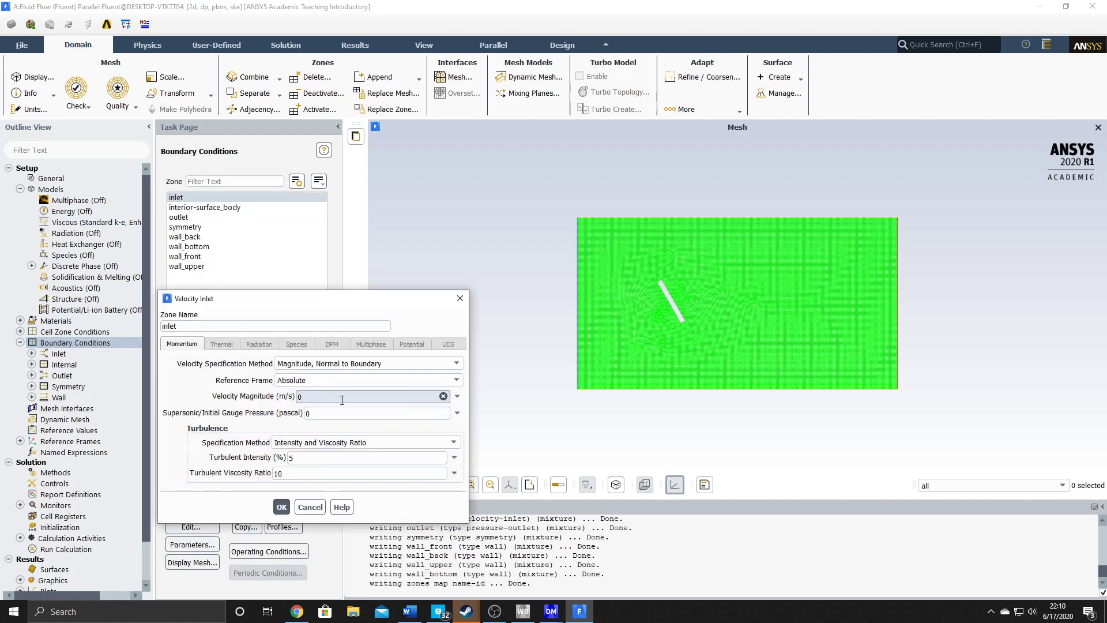
key("BackSpace")
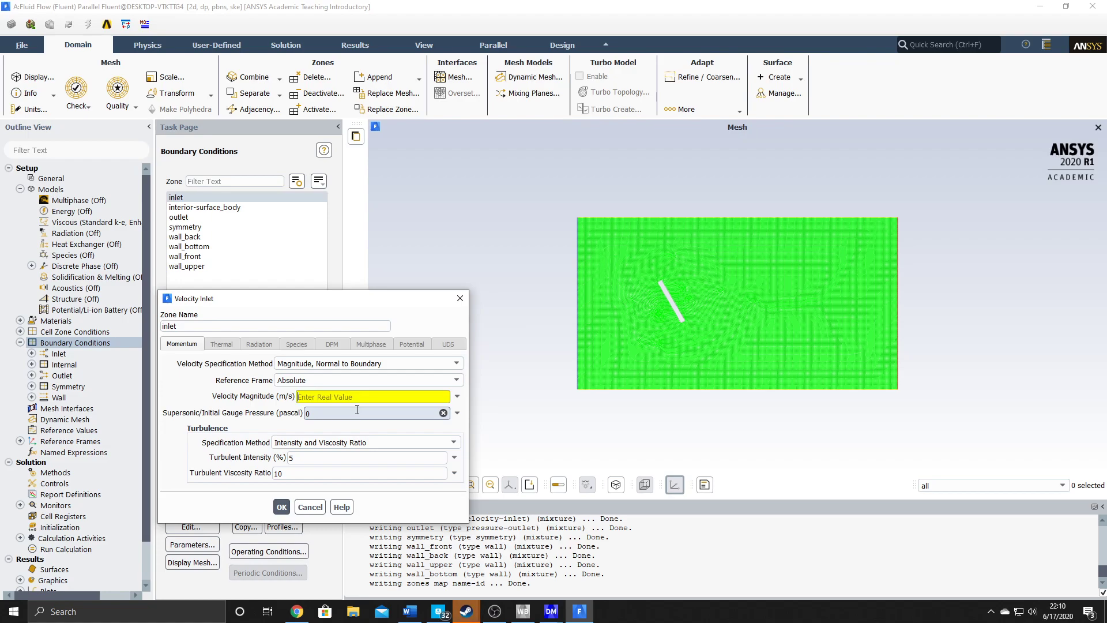
left_click(310, 507)
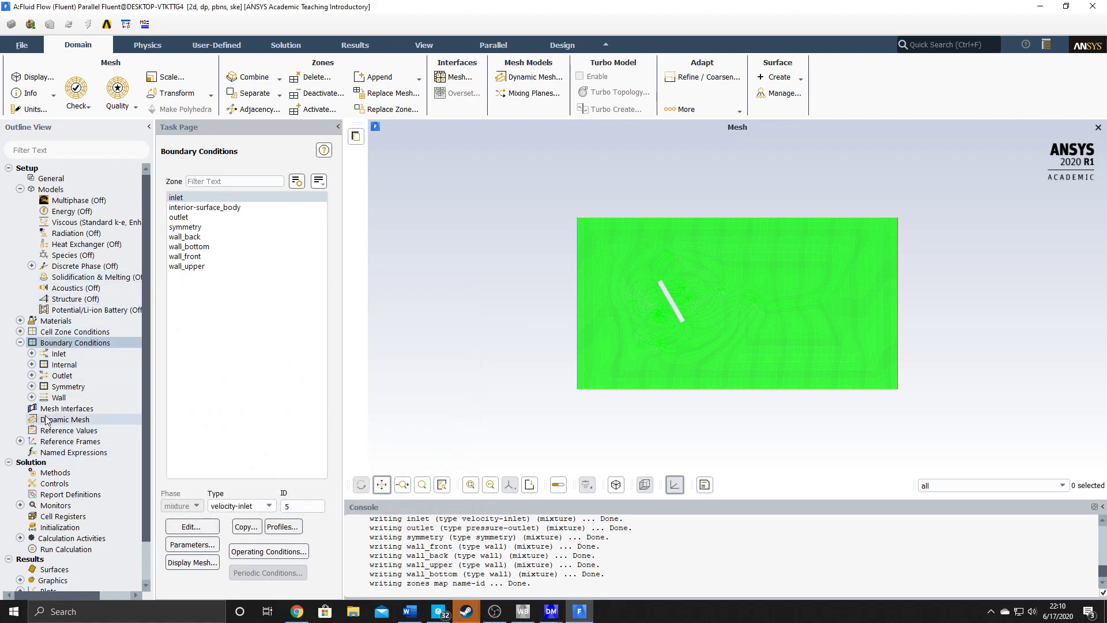
Check the properties of the fluid material air without changing them.
left_click(21, 320)
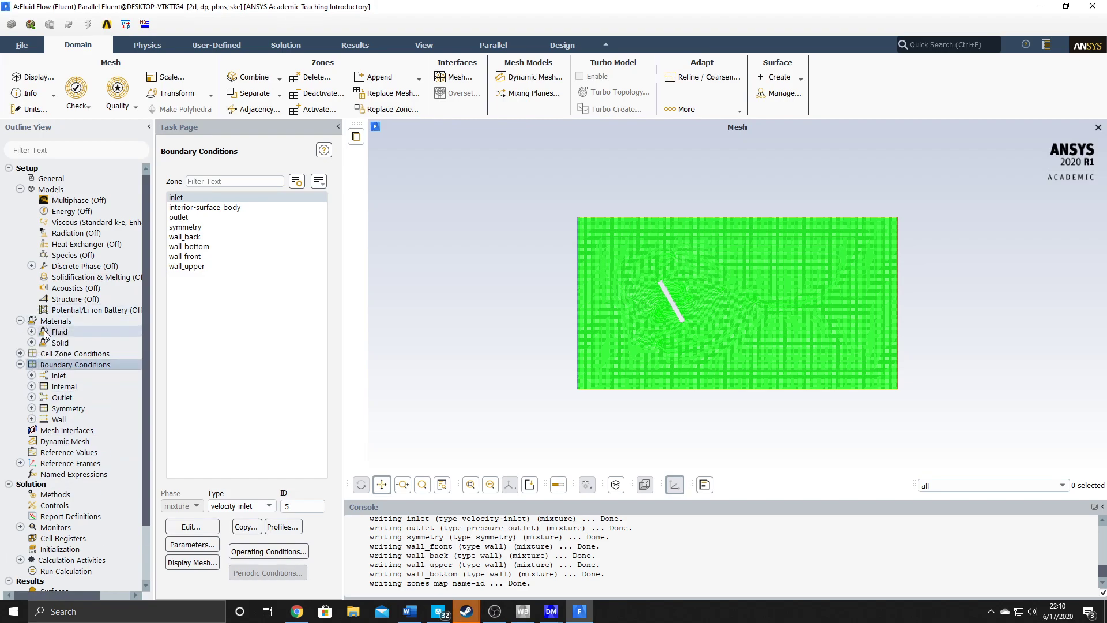
left_click(32, 332)
double_click(72, 344)
left_click(427, 554)
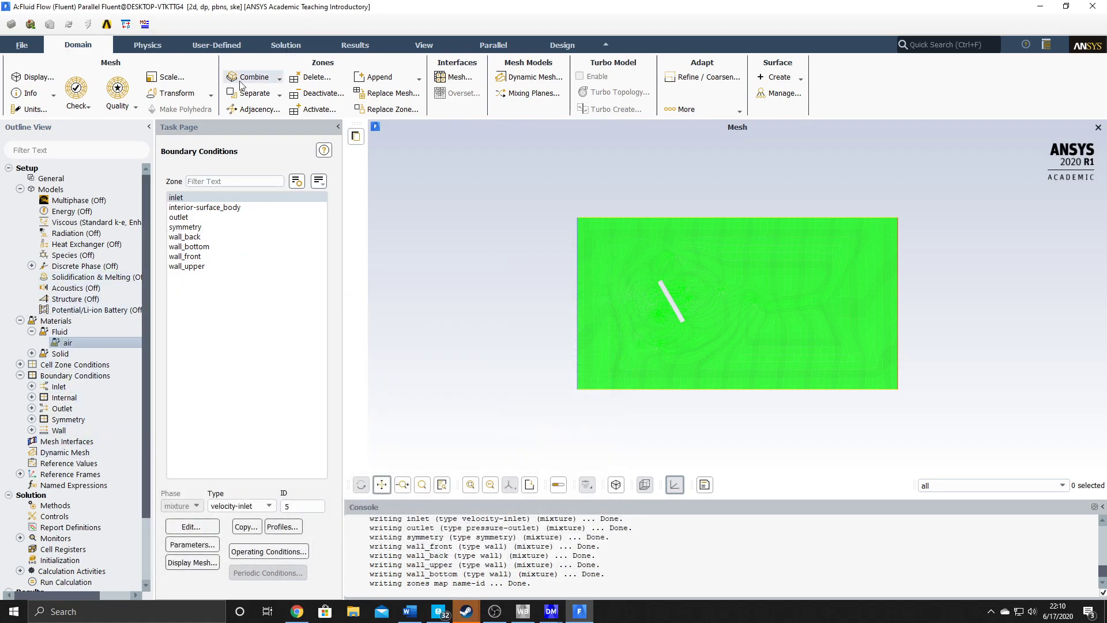
Compute the reference values from the inlet, and set the reference area to 0.5 m2 and the length to 0.5 m.
left_click(69, 464)
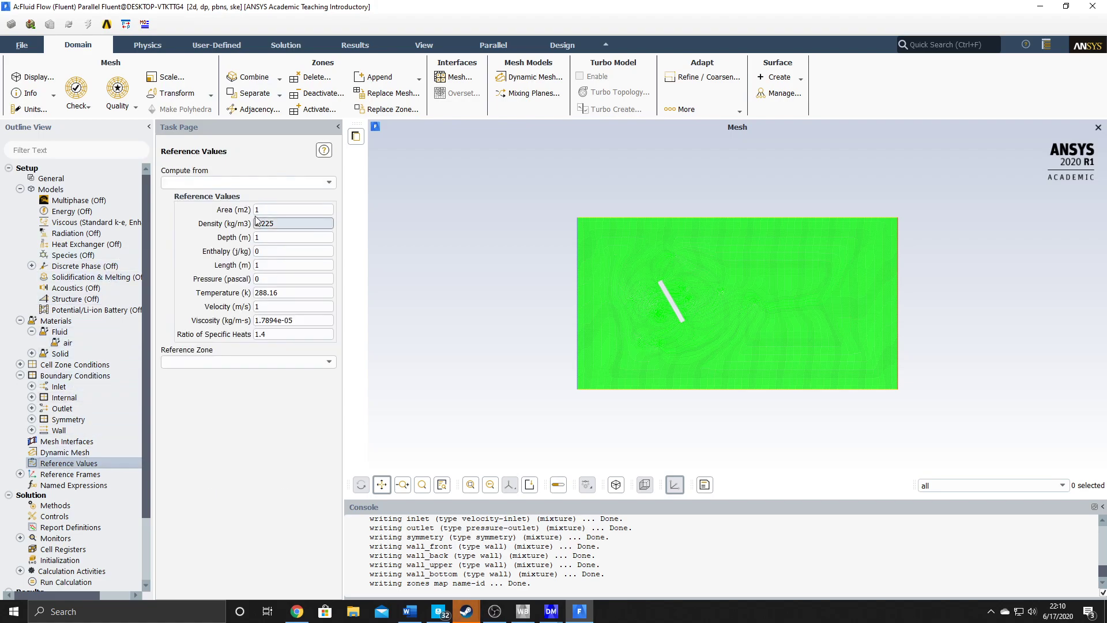
left_click(329, 183)
left_click(277, 201)
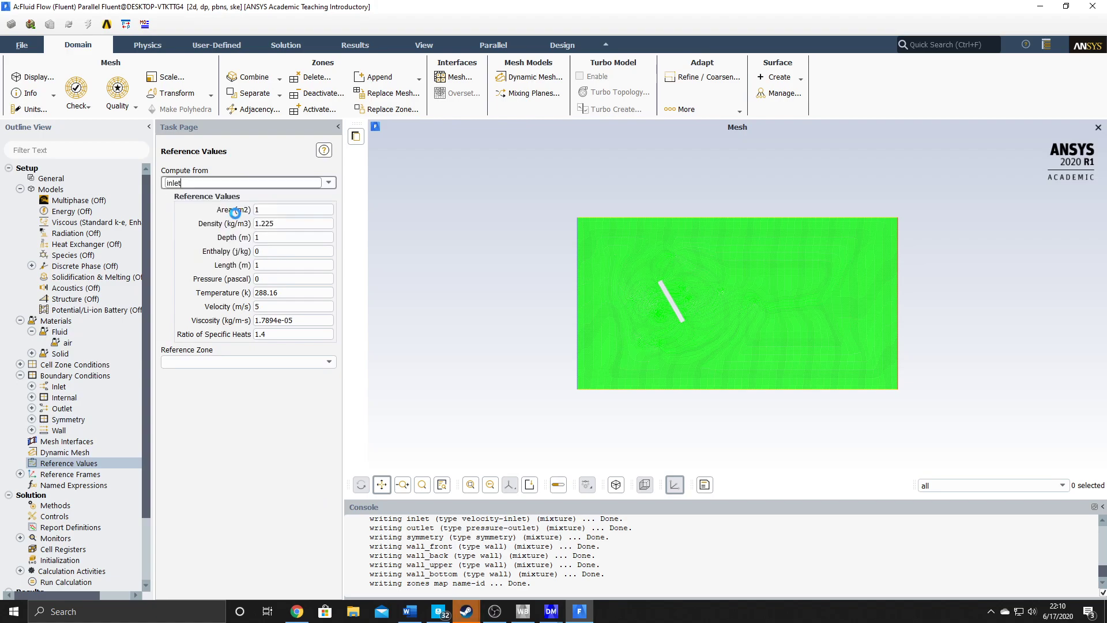
left_click(285, 209)
key("BackSpace")
type("0")
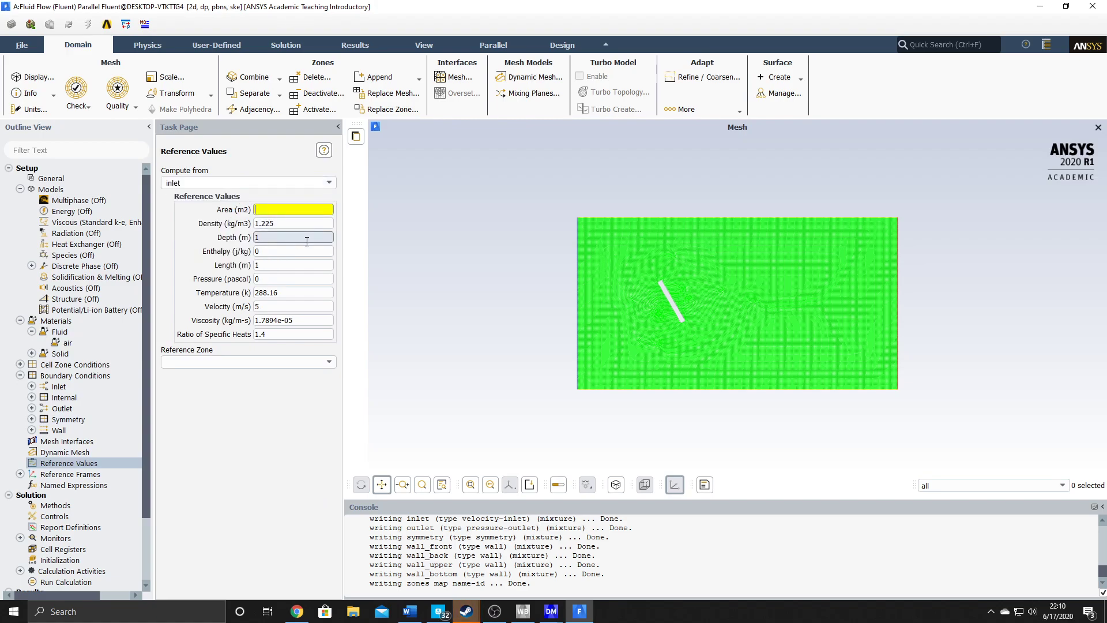
type(".5")
key("Tab")
key("Tab")
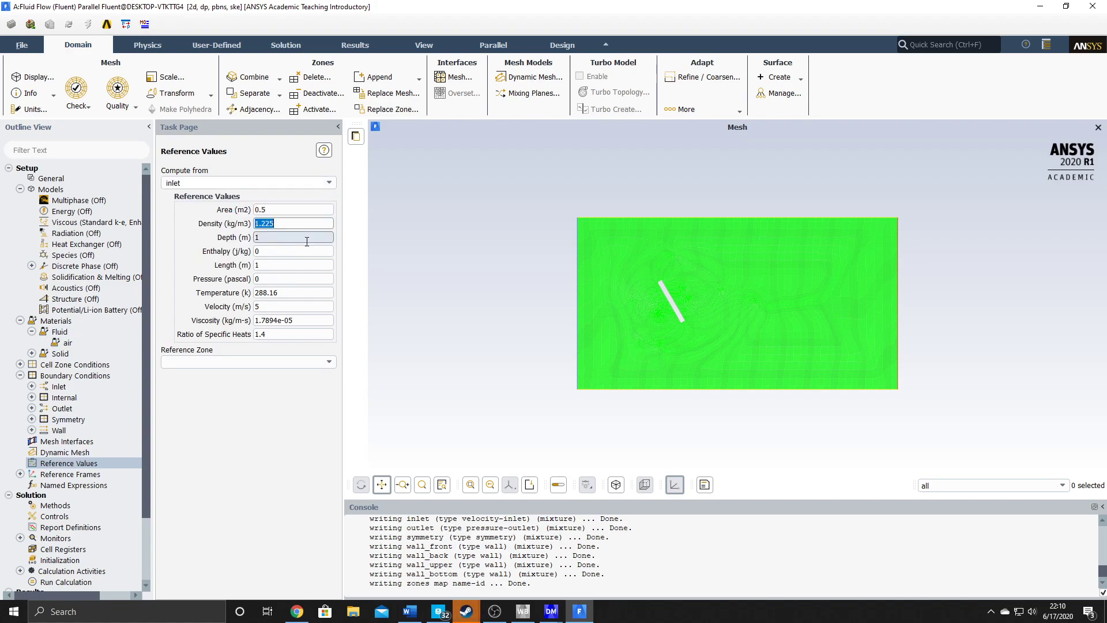
key("Tab")
key("Tab")
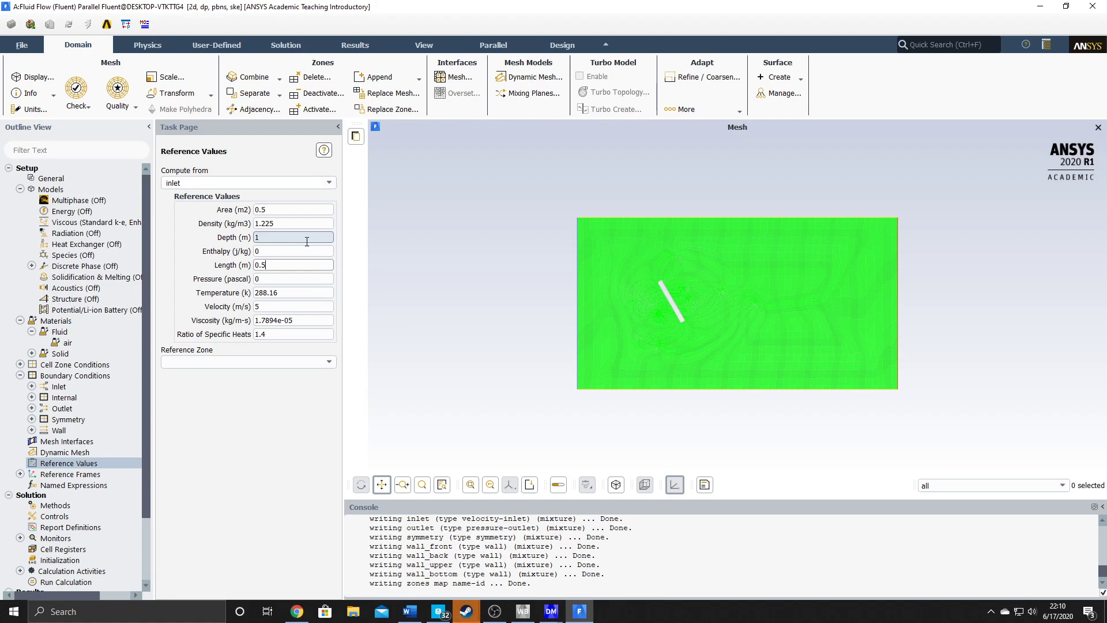
Initialize the solution with the Hybrid Initialization method.
scroll(99, 447, "down", 2)
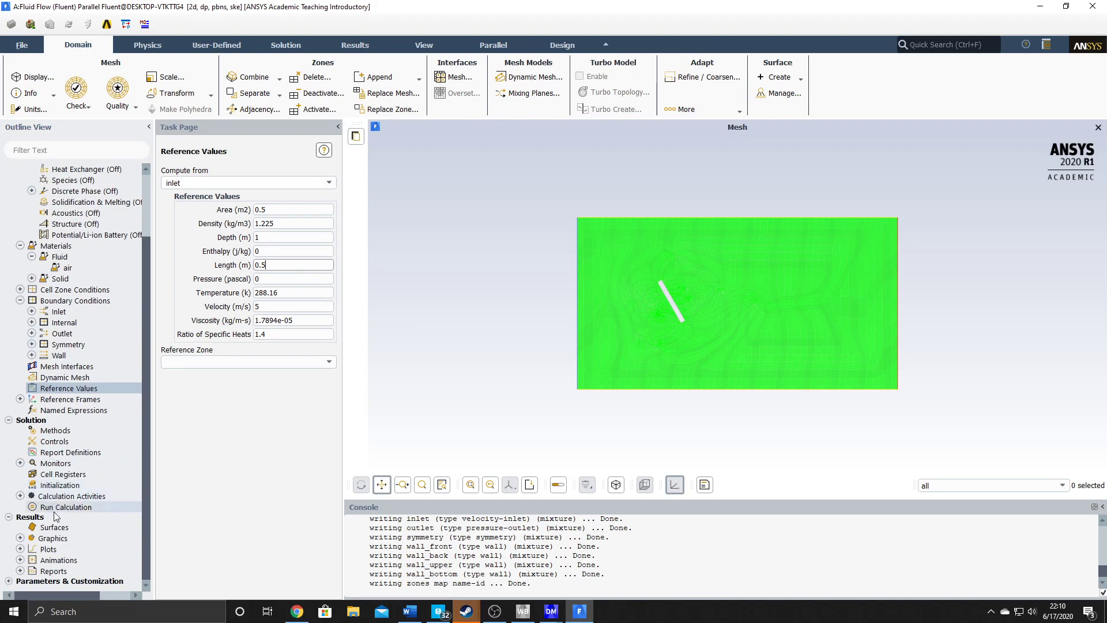
double_click(58, 485)
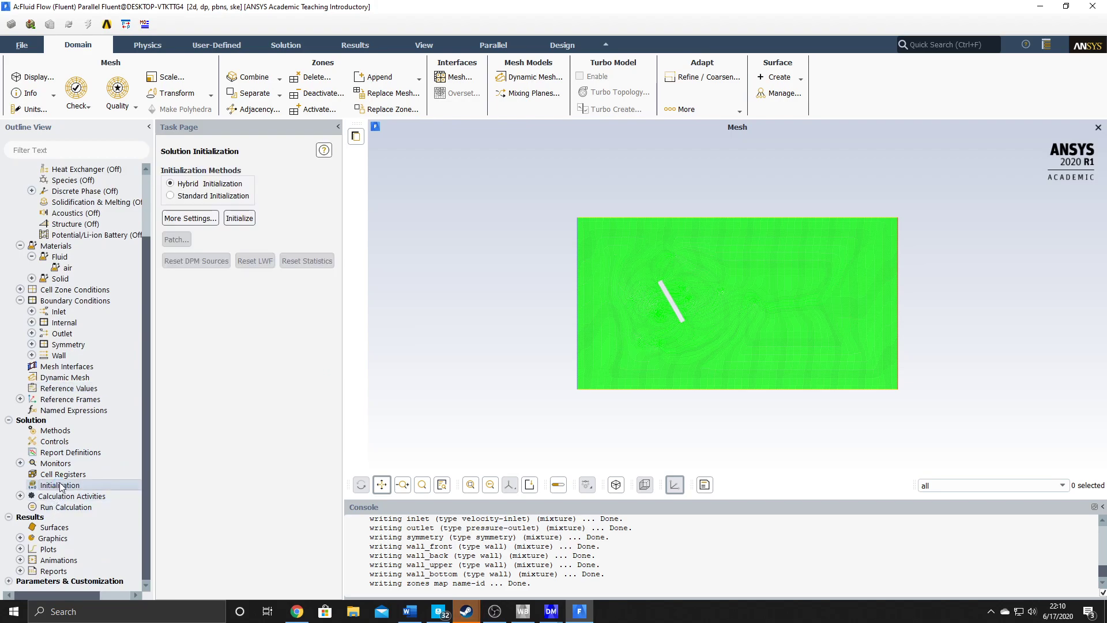
left_click(240, 218)
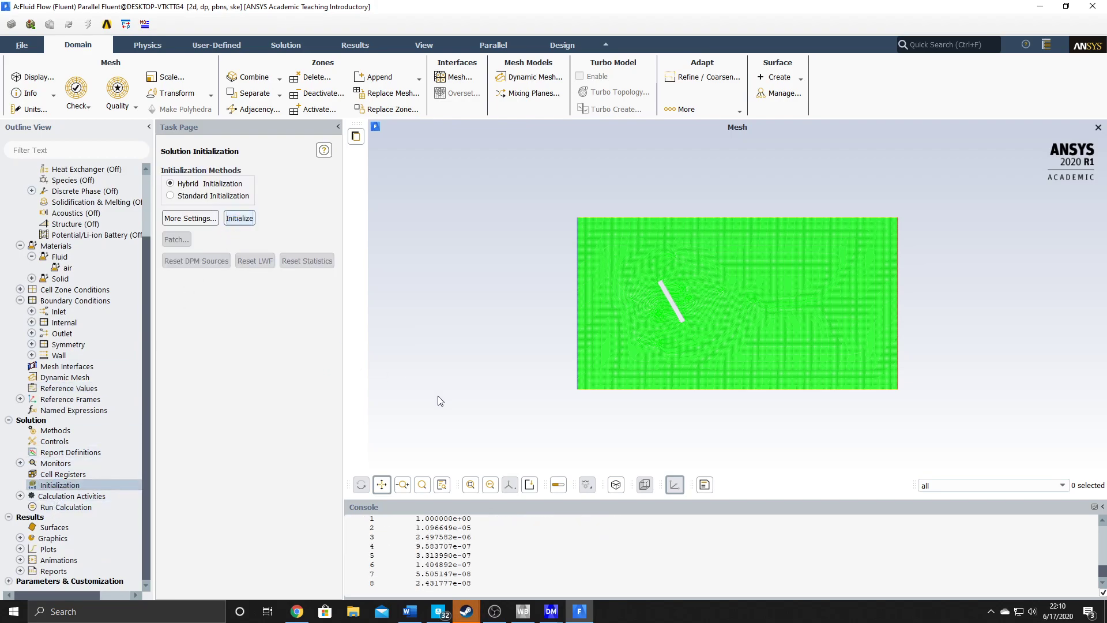
Set the number of iterations to 1000 and run the calculation to completion.
left_click(54, 510)
double_click(54, 510)
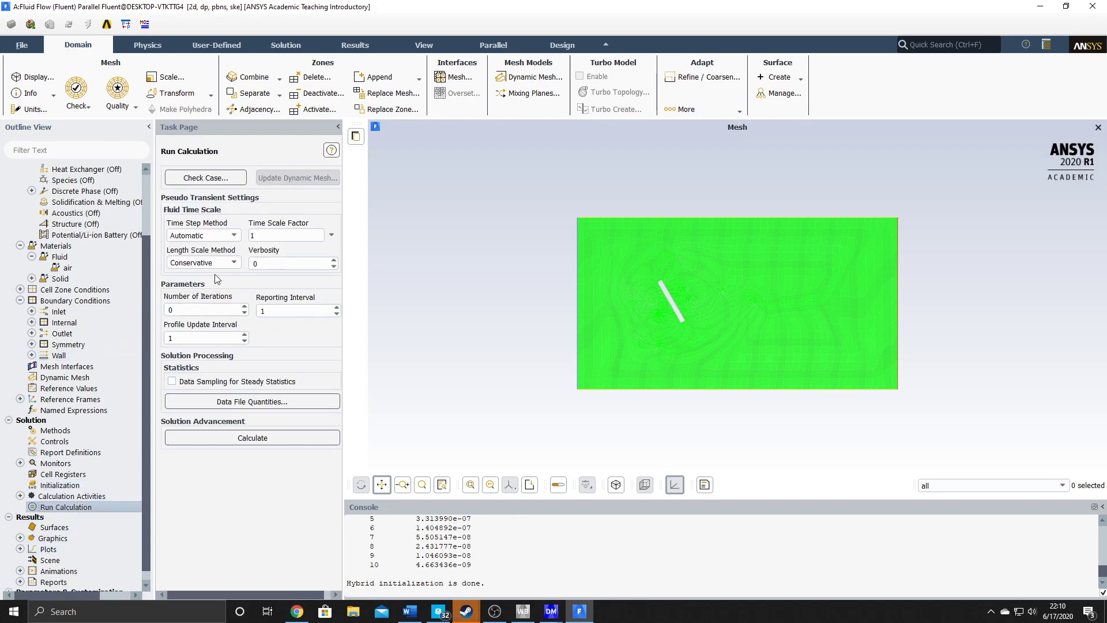
double_click(202, 309)
type("1000")
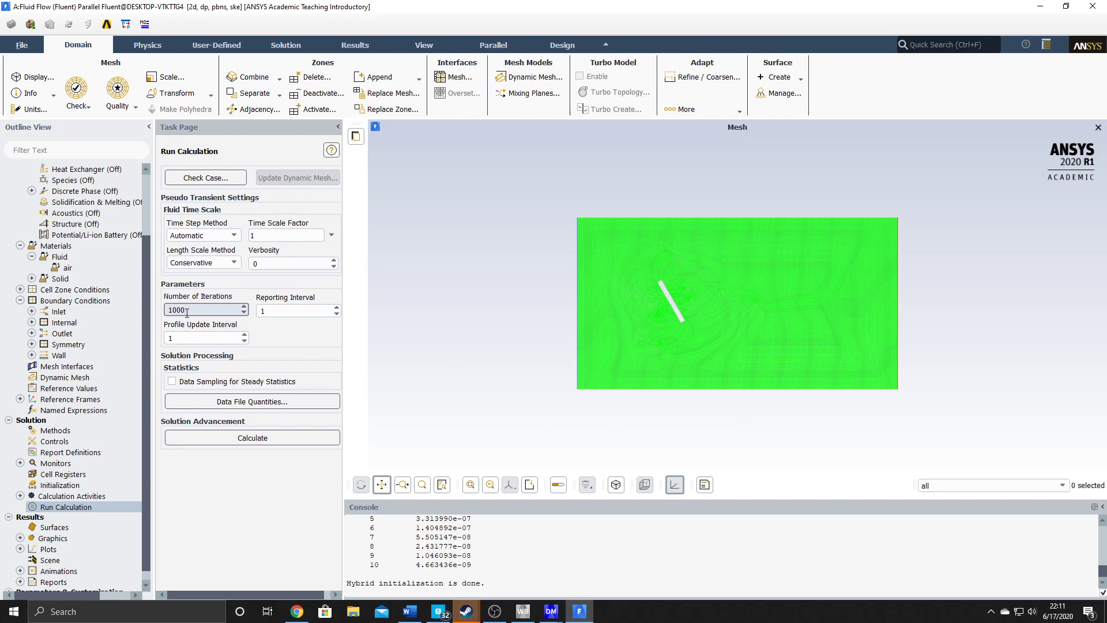
left_click(228, 305)
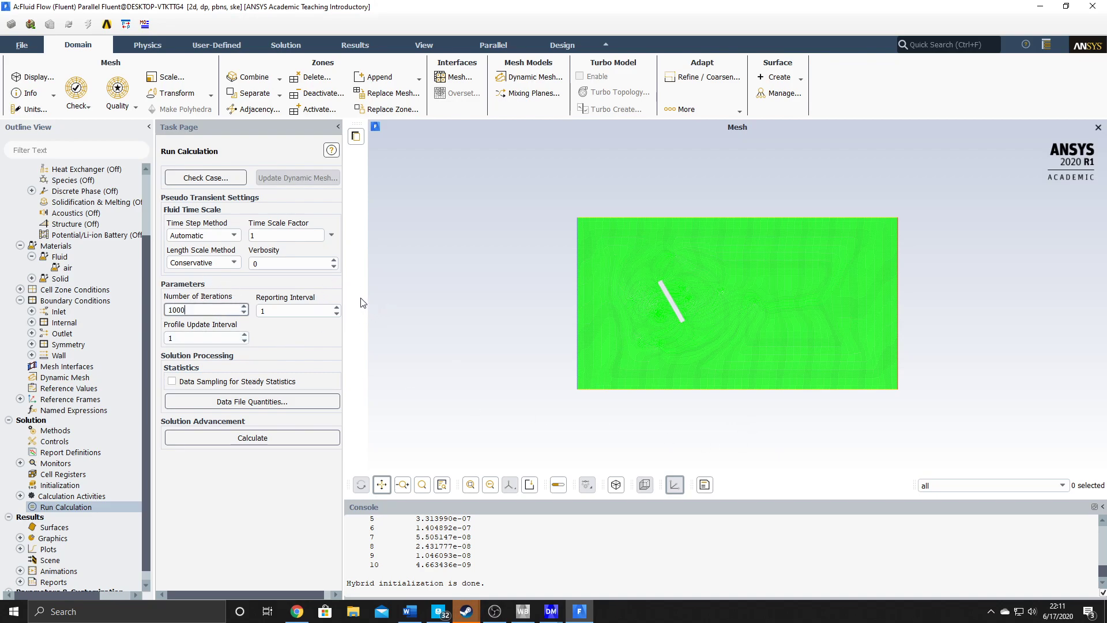
left_click(238, 442)
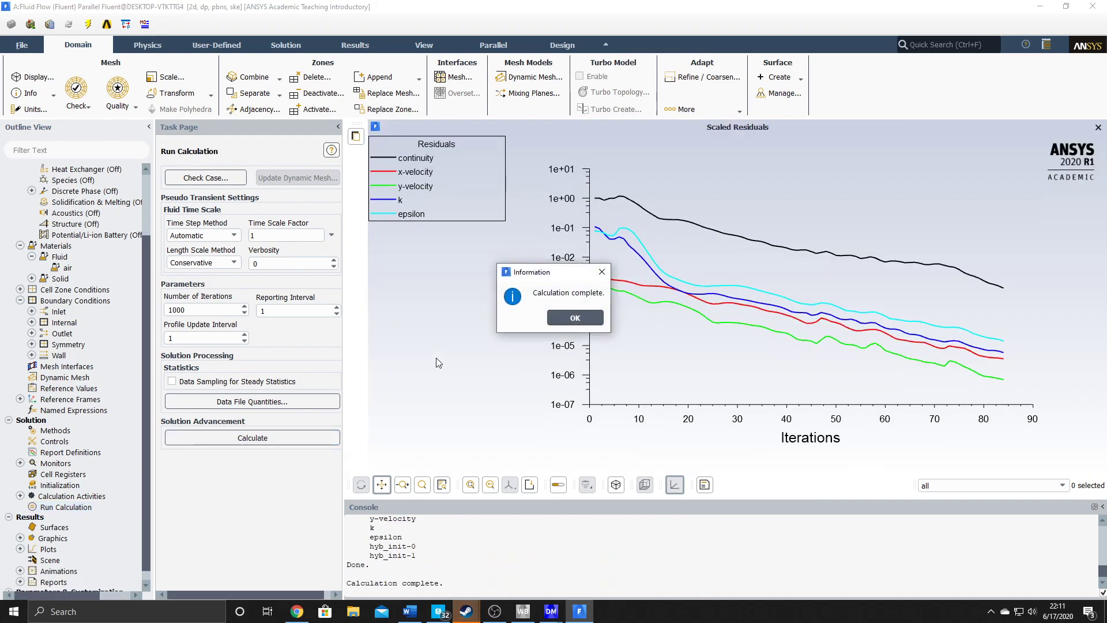
left_click(576, 318)
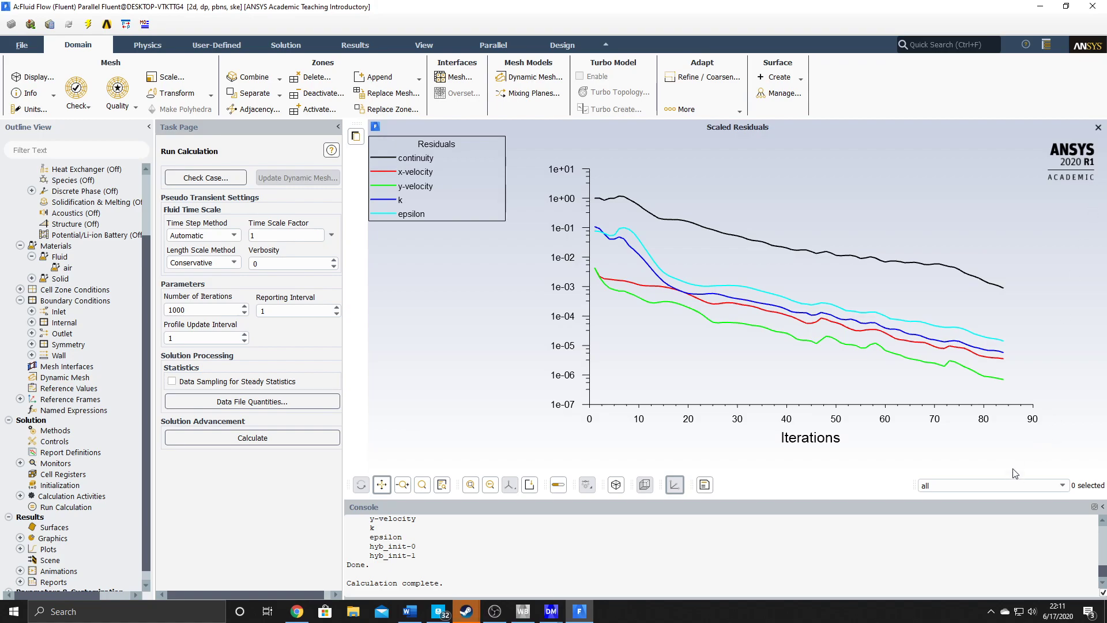
Review the console log of the finished calculation to check the solution's convergence.
scroll(430, 557, "up", 5)
scroll(416, 561, "down", 2)
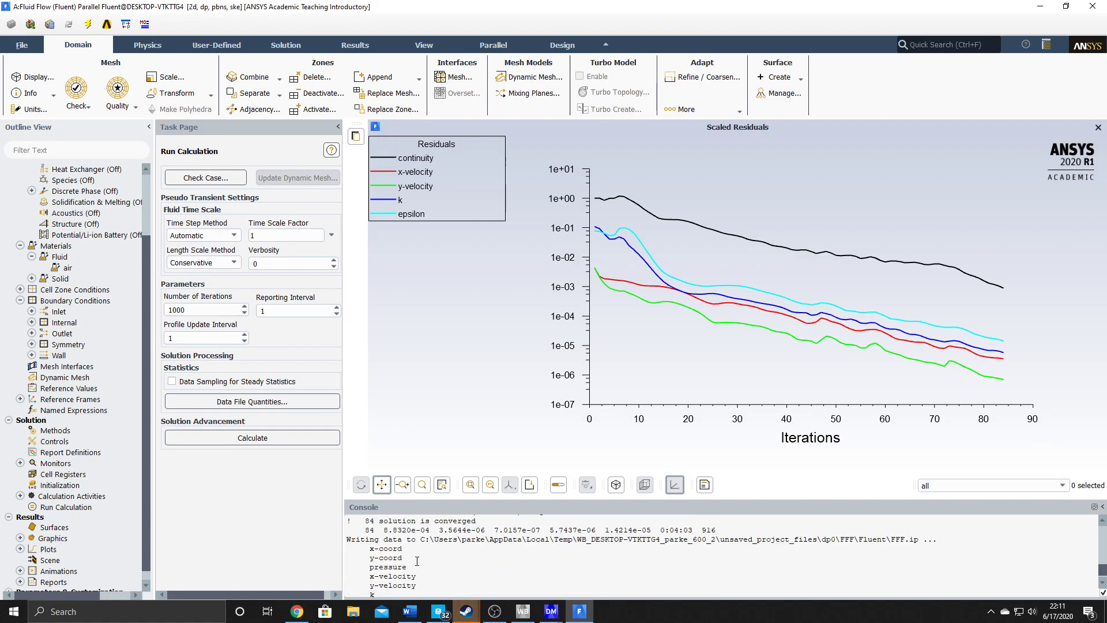
scroll(417, 560, "up", 1)
scroll(416, 558, "down", 3)
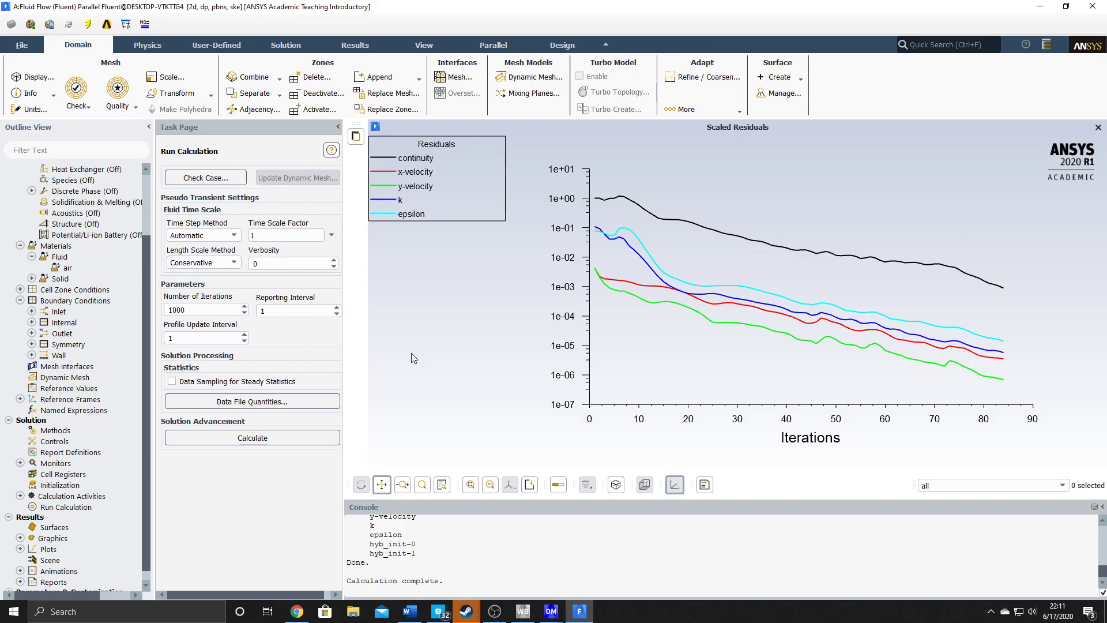
scroll(96, 451, "down", 1)
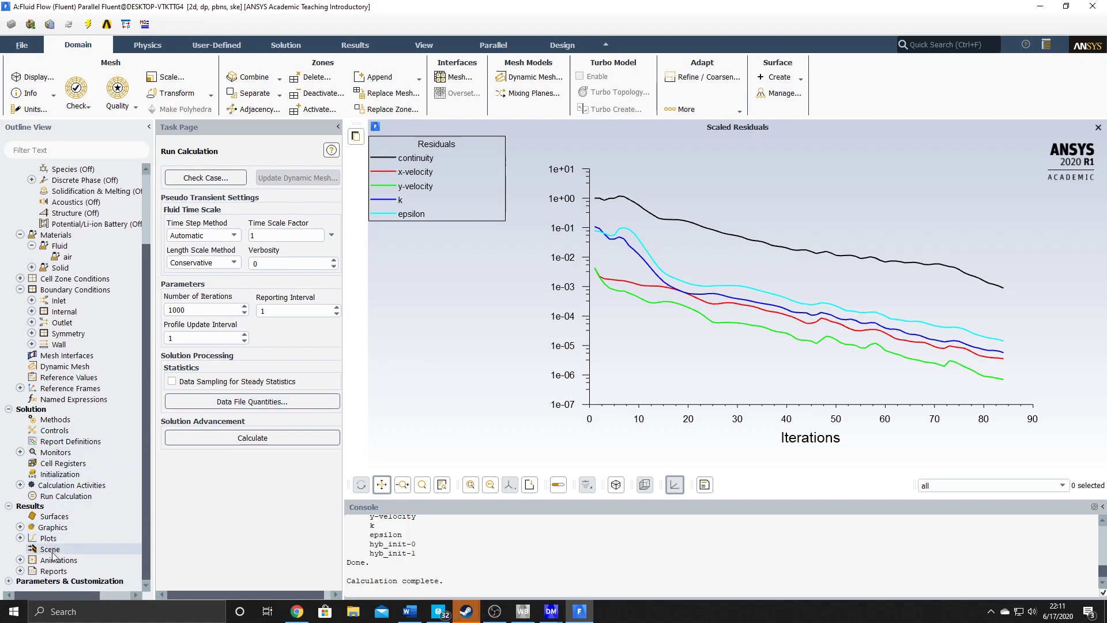
Switch to the Word assignment document and highlight the requirement about tabulating viscous, pressure and total drag forces.
left_click(410, 612)
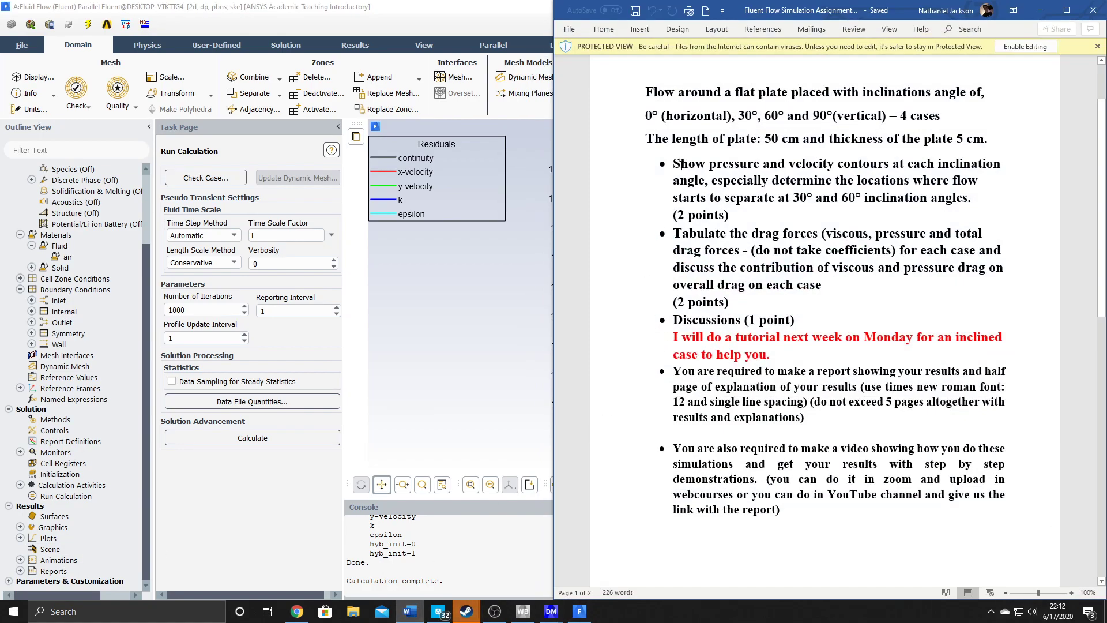
left_click_drag(751, 231, 882, 289)
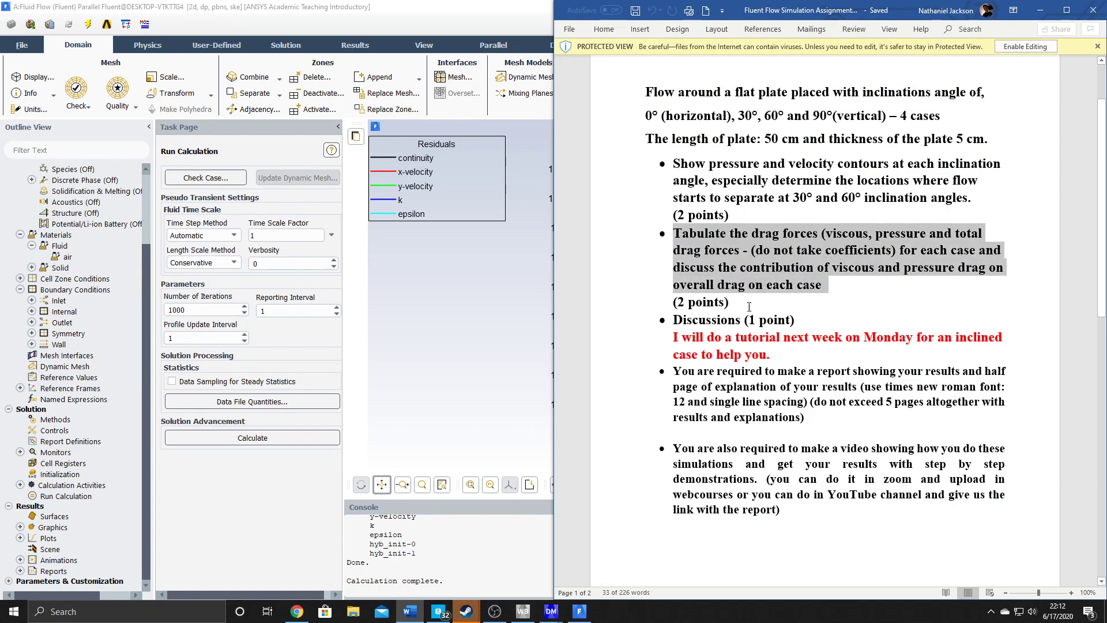
Print the force report along X = 1, Y = 0 for wall_back, wall_bottom, wall_front and wall_upper, and highlight its table in the console.
double_click(52, 572)
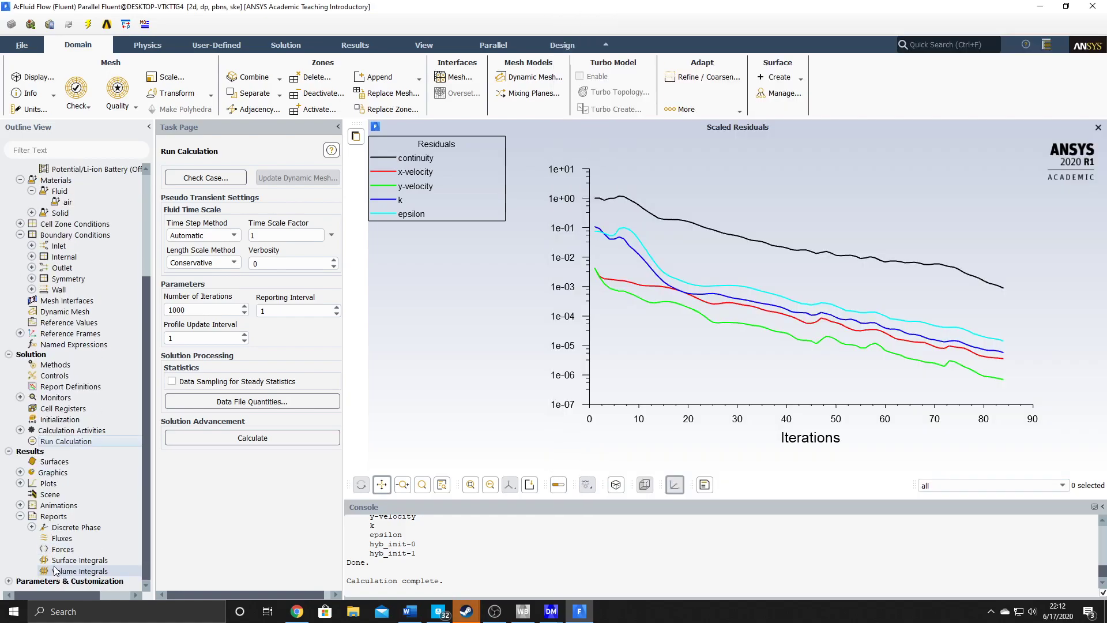
left_click(57, 551)
double_click(58, 551)
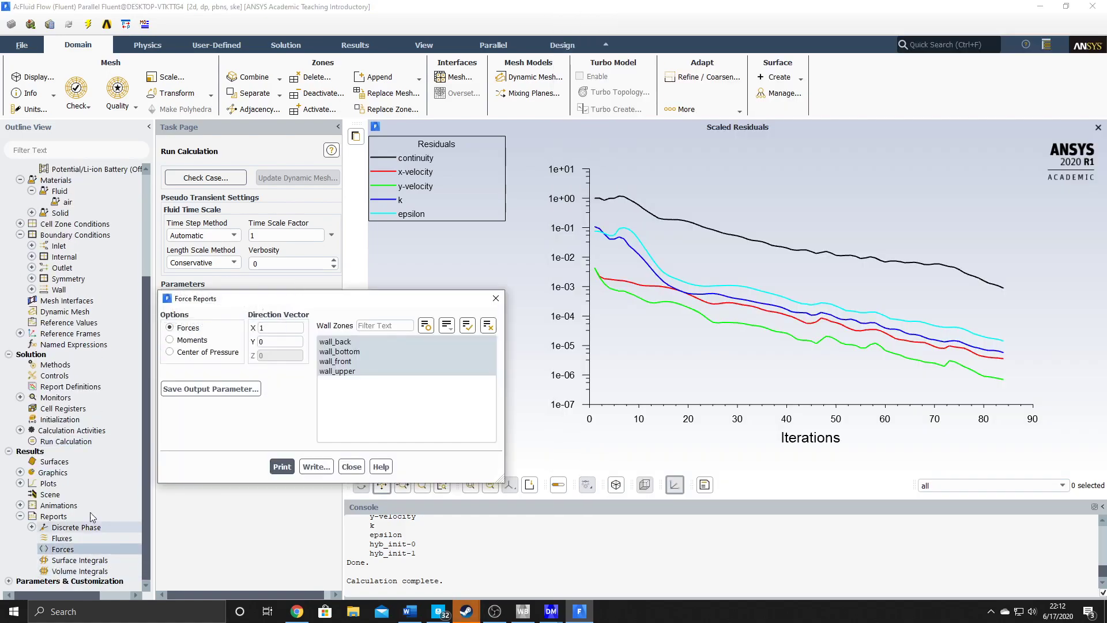
left_click(282, 467)
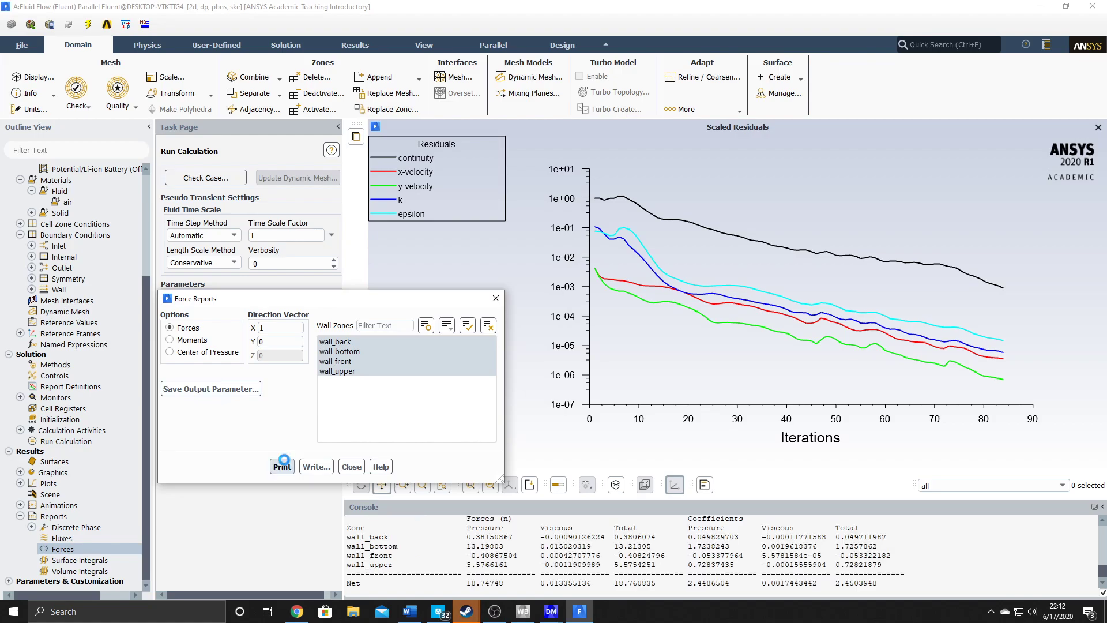
left_click(352, 467)
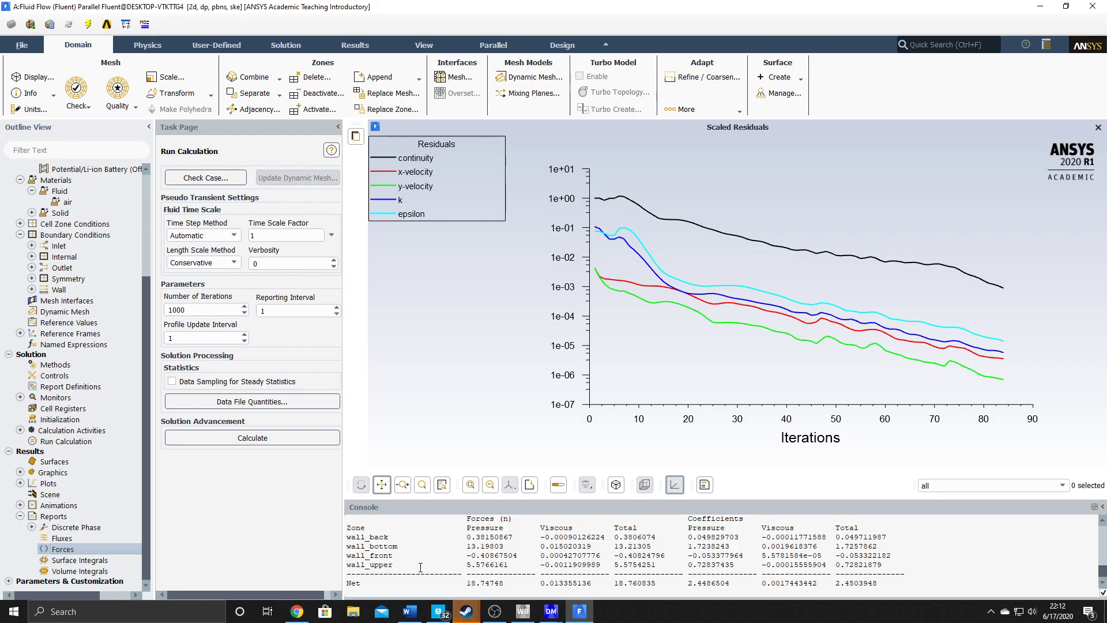
left_click_drag(895, 573, 348, 522)
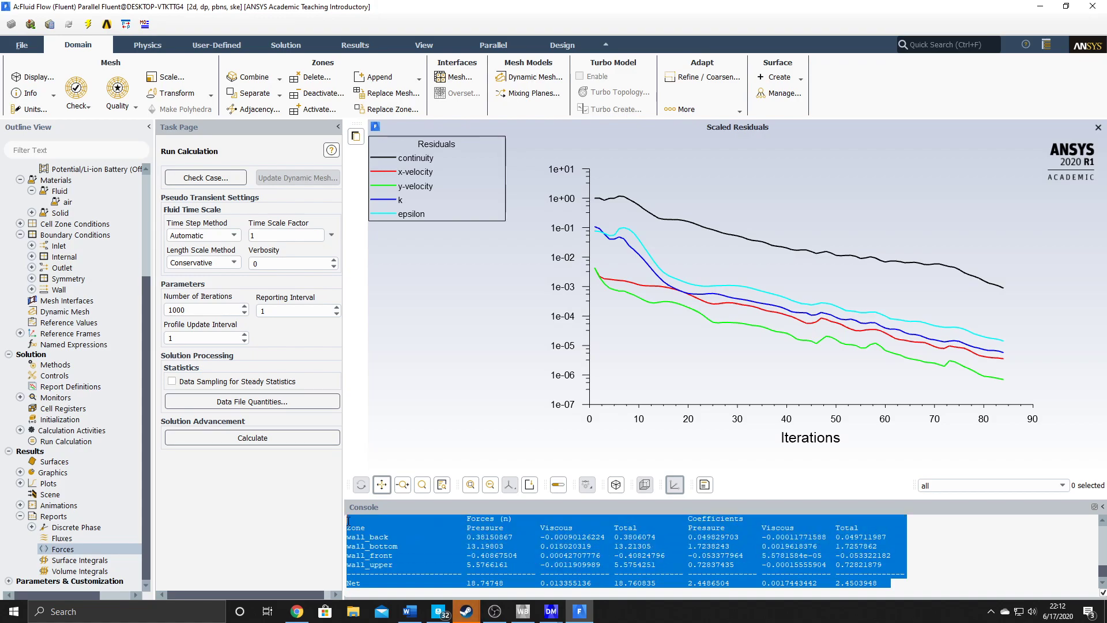
left_click(905, 548)
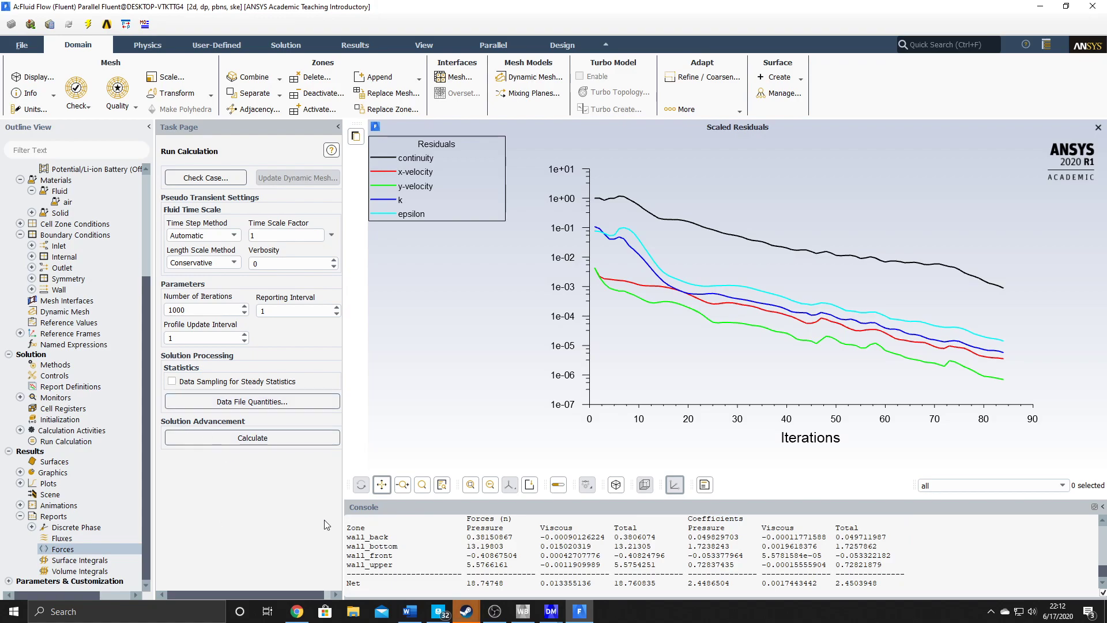
Switch to Workbench and open the Fluid Flow system's Results in CFD-Post, facing the XY plane.
key("alt+Tab")
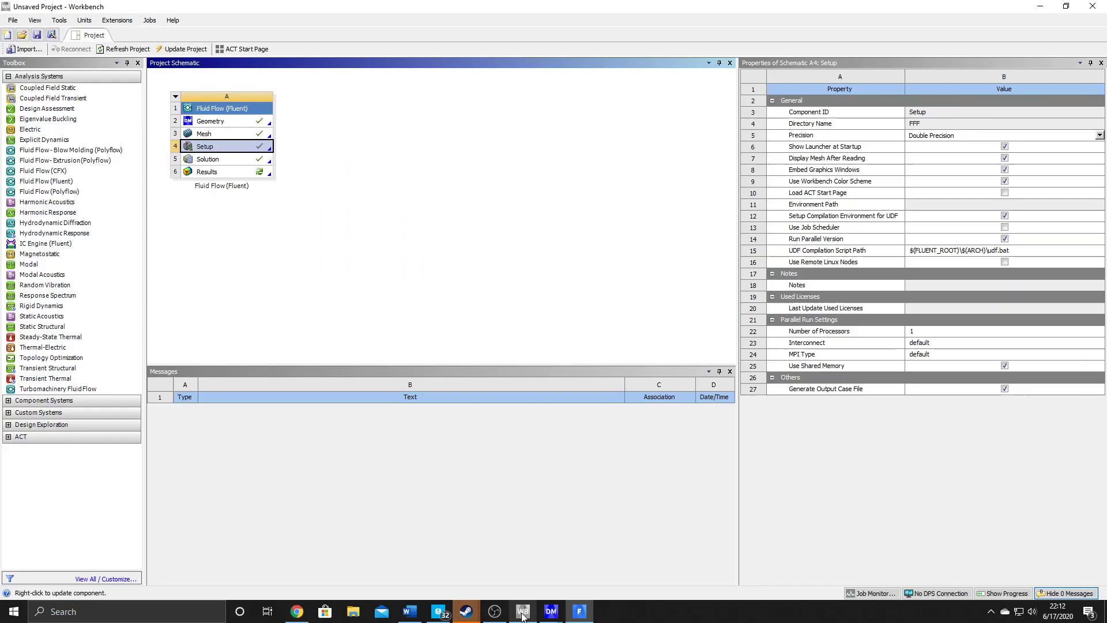
double_click(218, 173)
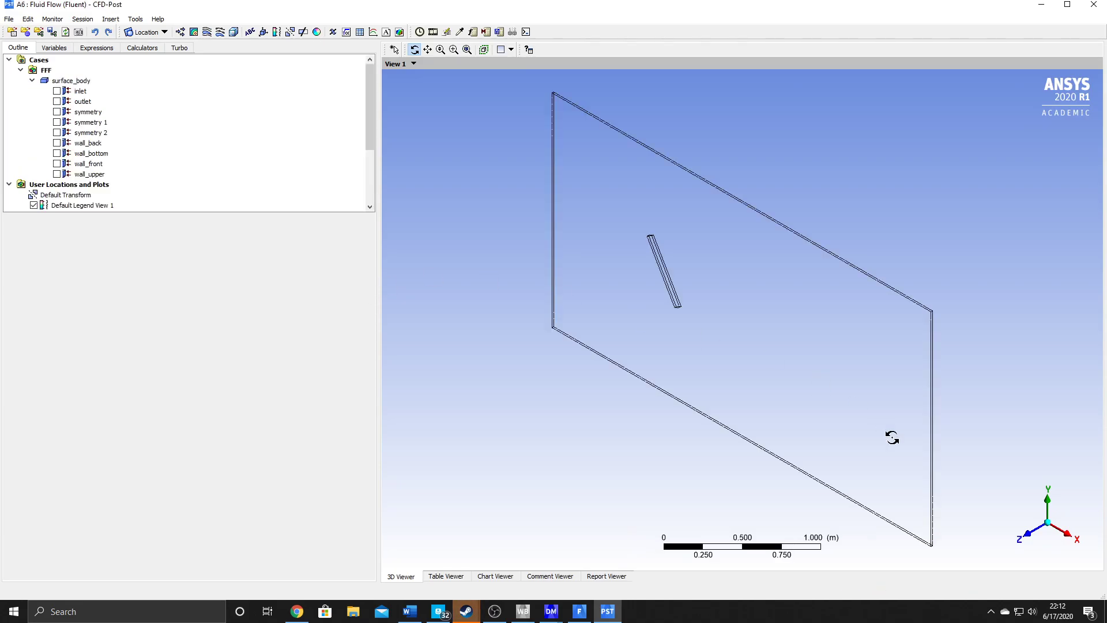
left_click(1024, 536)
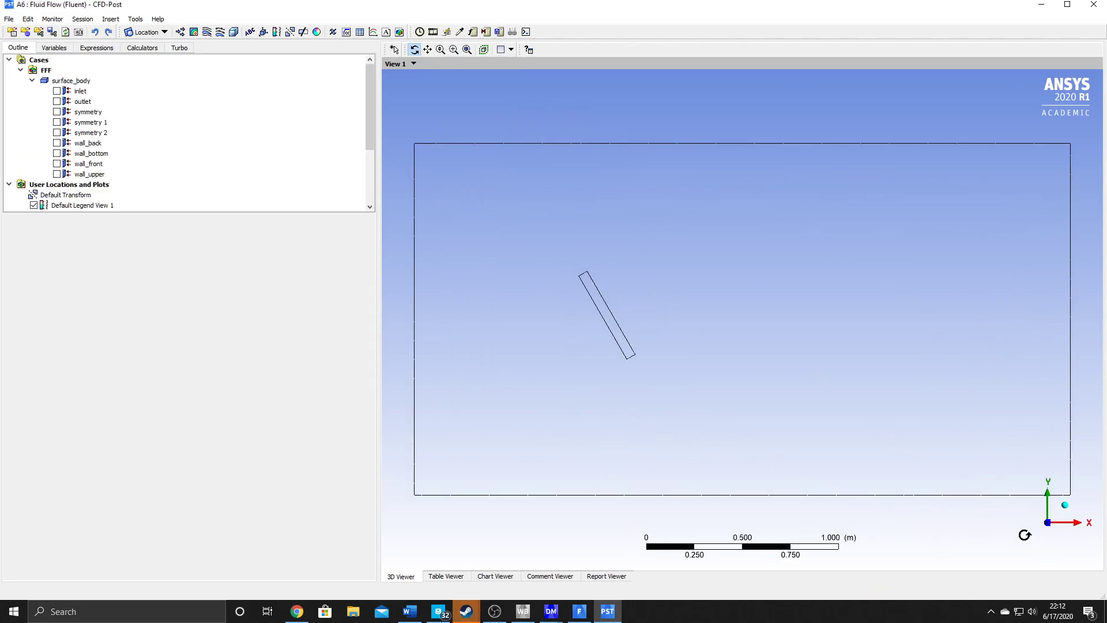
Insert a contour plot of Velocity on the symmetry 1 location with 50 contours.
left_click(194, 32)
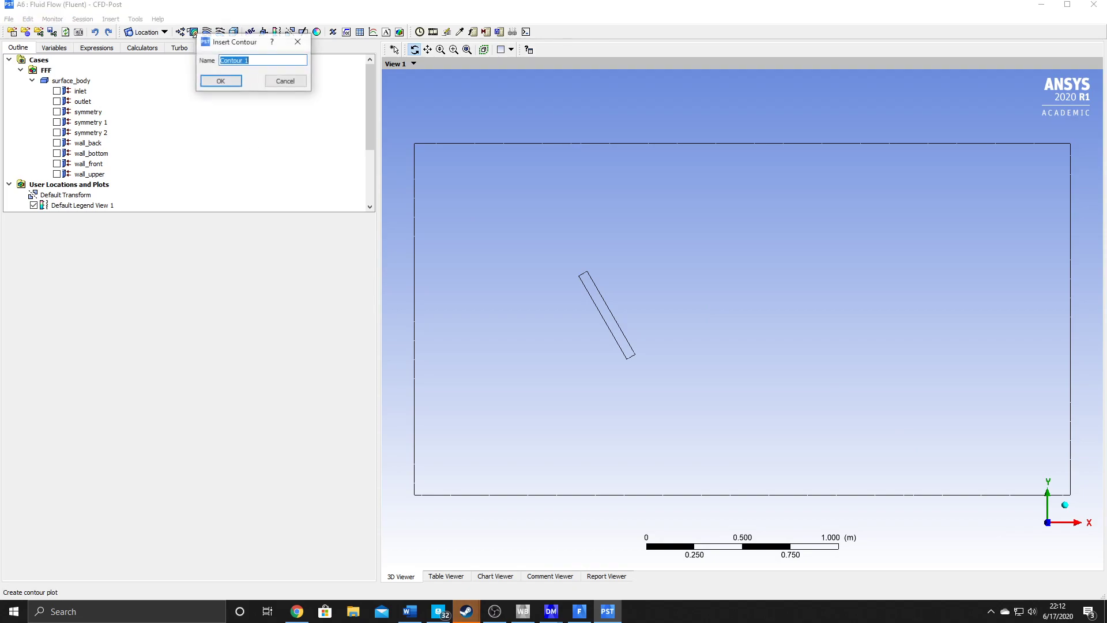
left_click(221, 81)
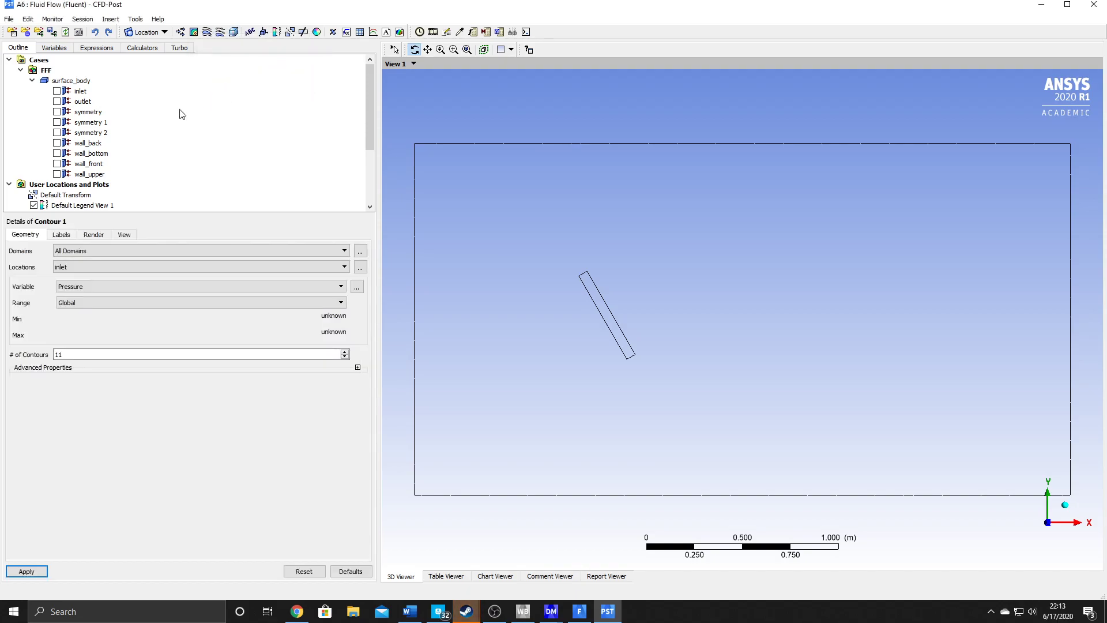
left_click(73, 268)
left_click(78, 294)
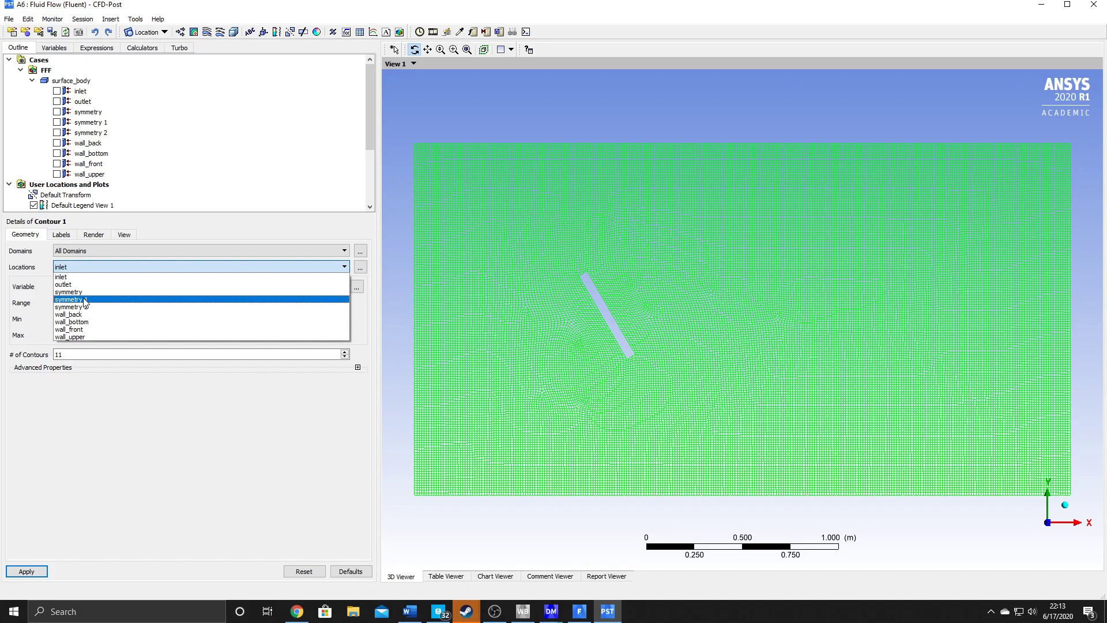
left_click(78, 289)
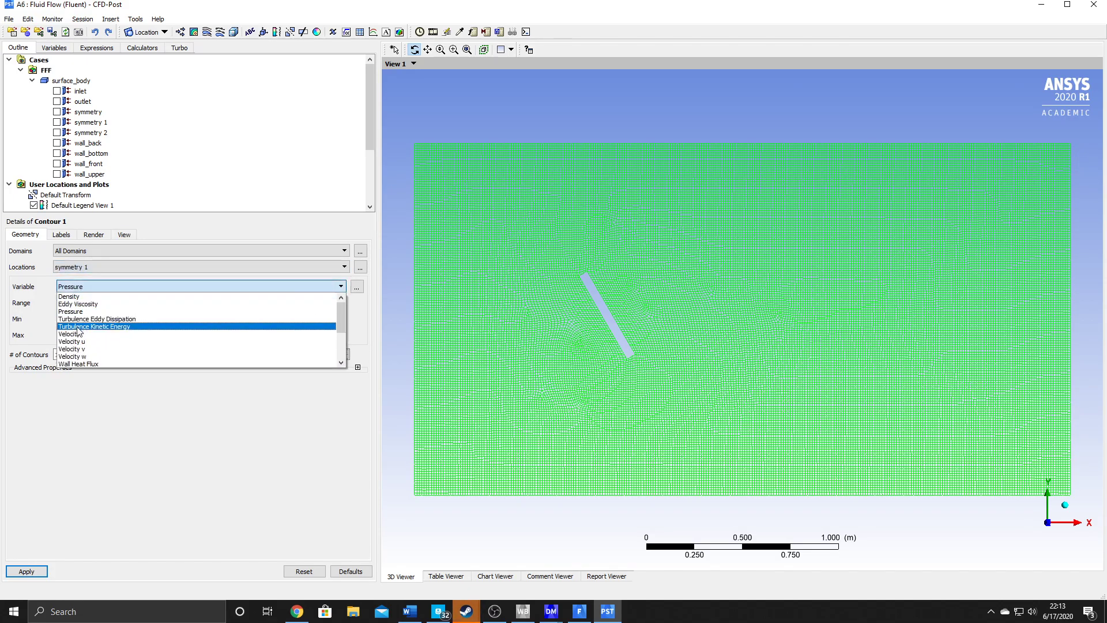
left_click(77, 336)
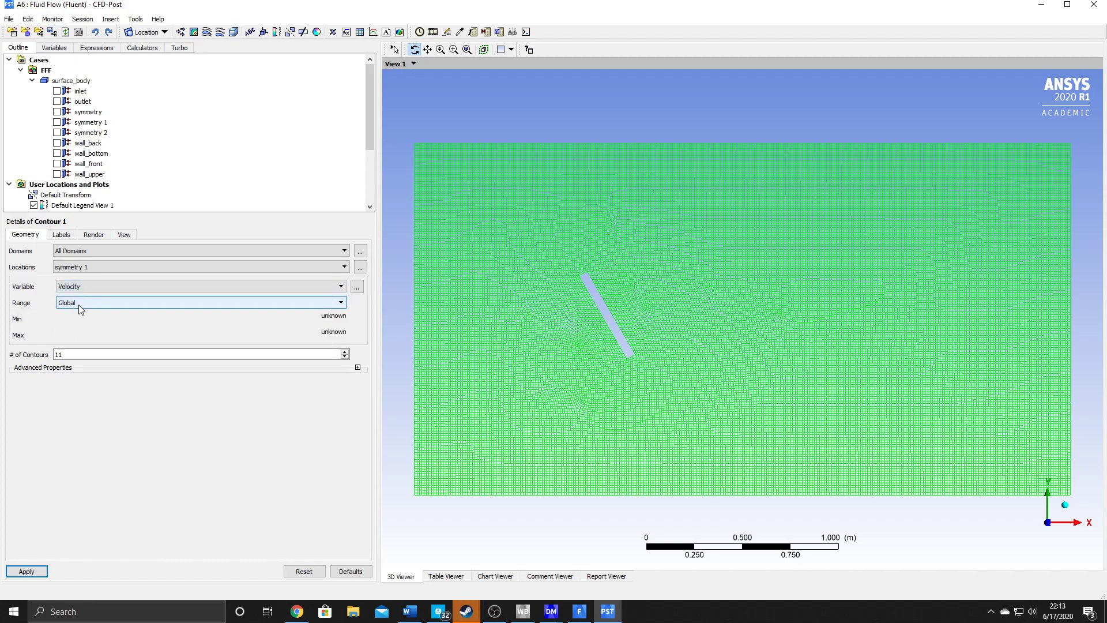
double_click(74, 354)
type("50")
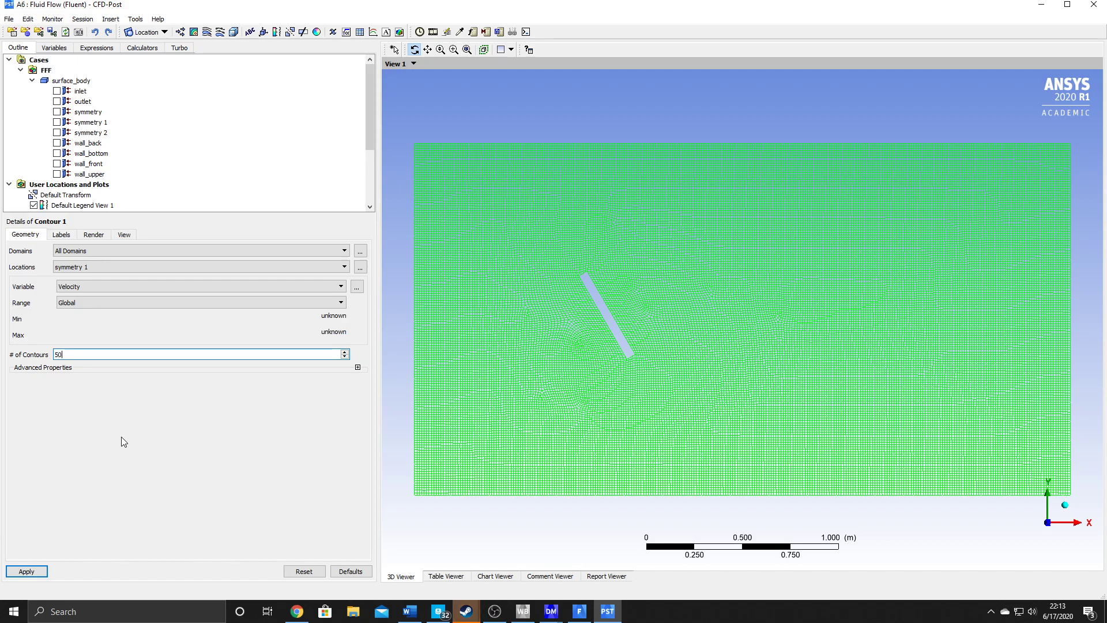
left_click(20, 571)
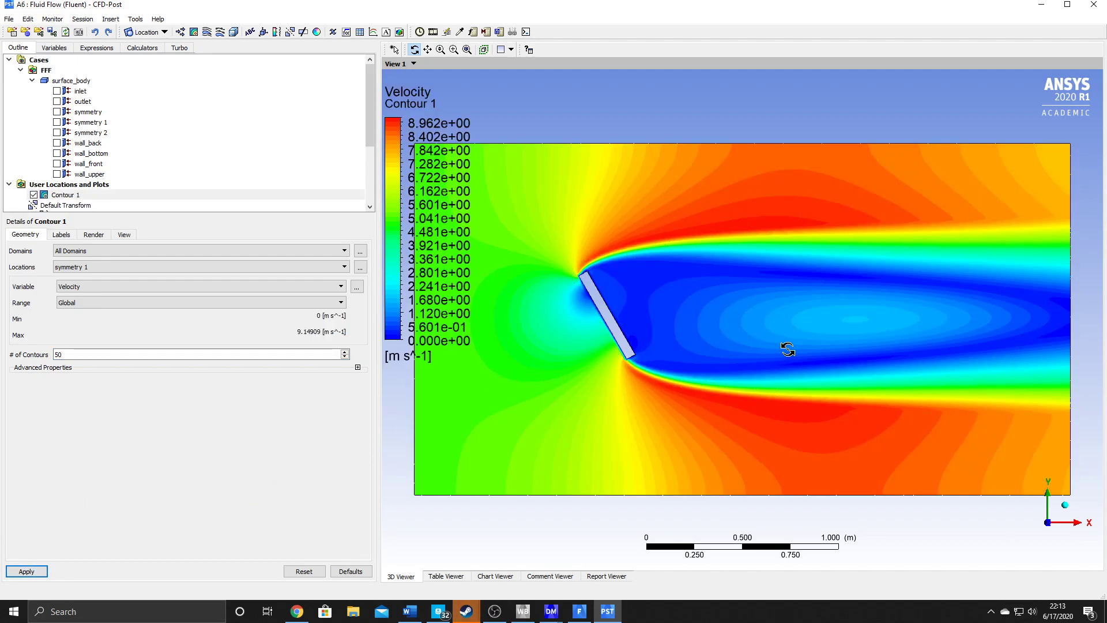
Examine the velocity contours around the inclined plate and in its wake.
scroll(570, 300, "up", 4)
scroll(566, 294, "down", 7)
scroll(559, 287, "up", 1)
scroll(558, 286, "down", 2)
scroll(556, 285, "up", 3)
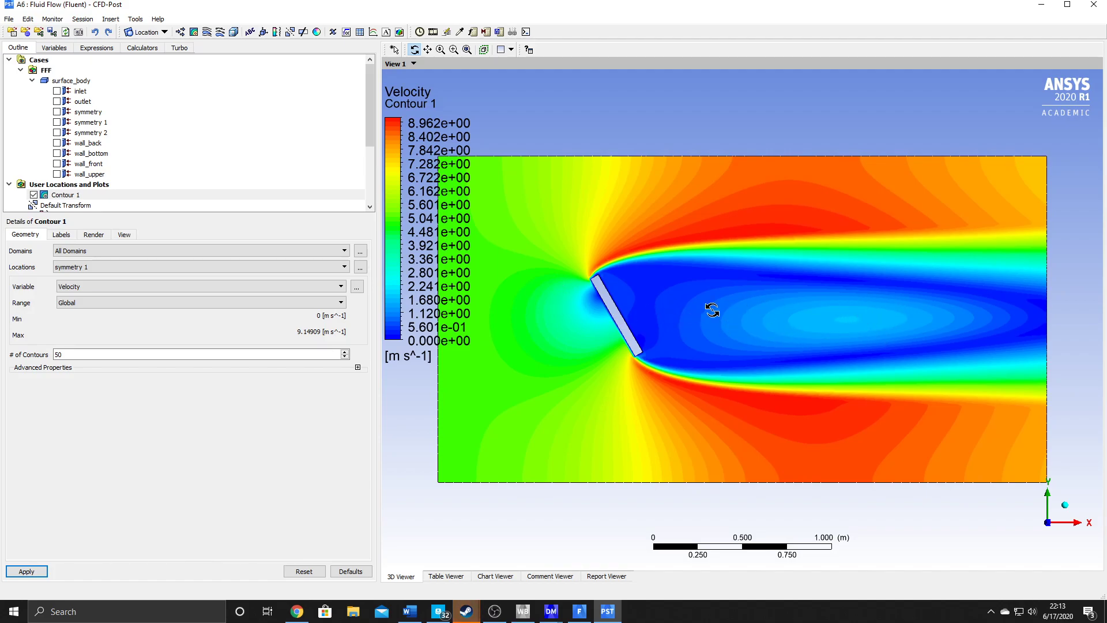
scroll(952, 326, "down", 3)
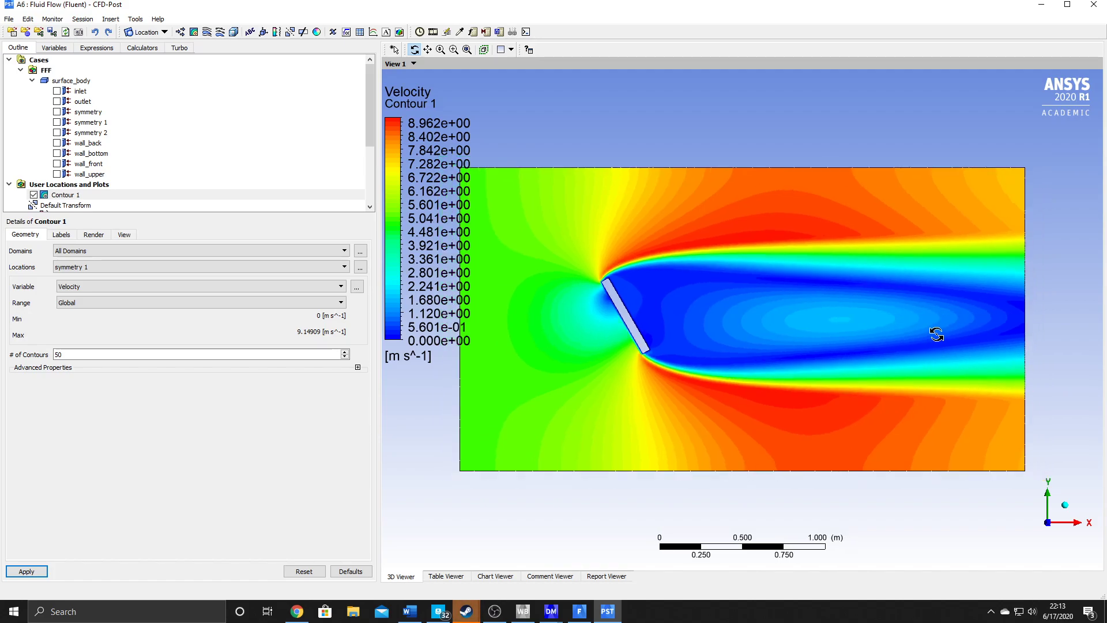
scroll(981, 326, "down", 3)
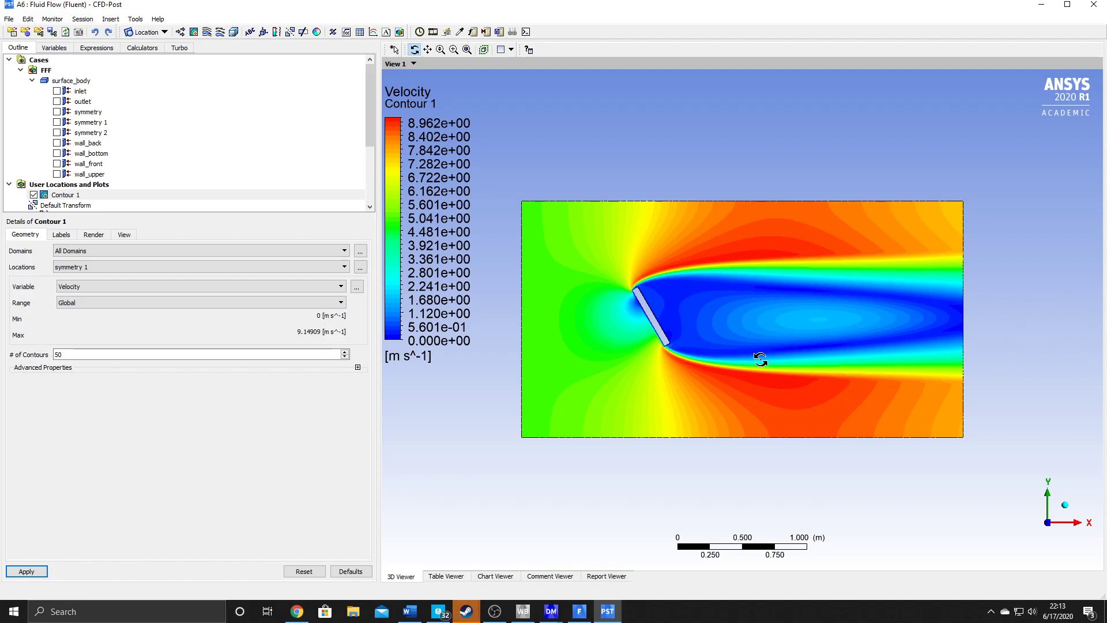
scroll(583, 262, "up", 3)
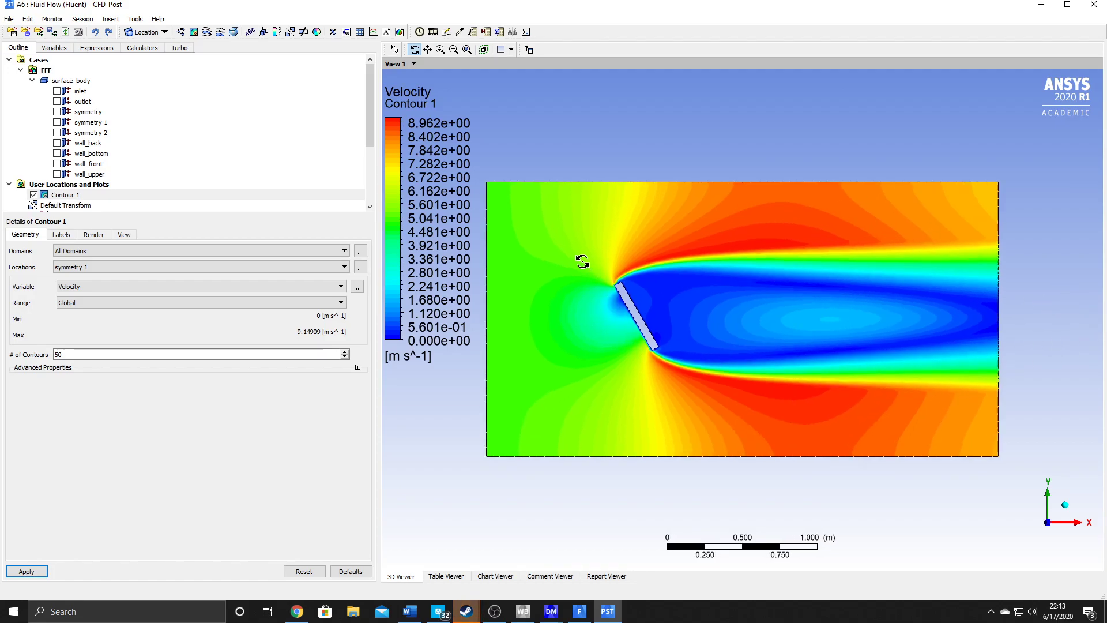
scroll(444, 349, "down", 3)
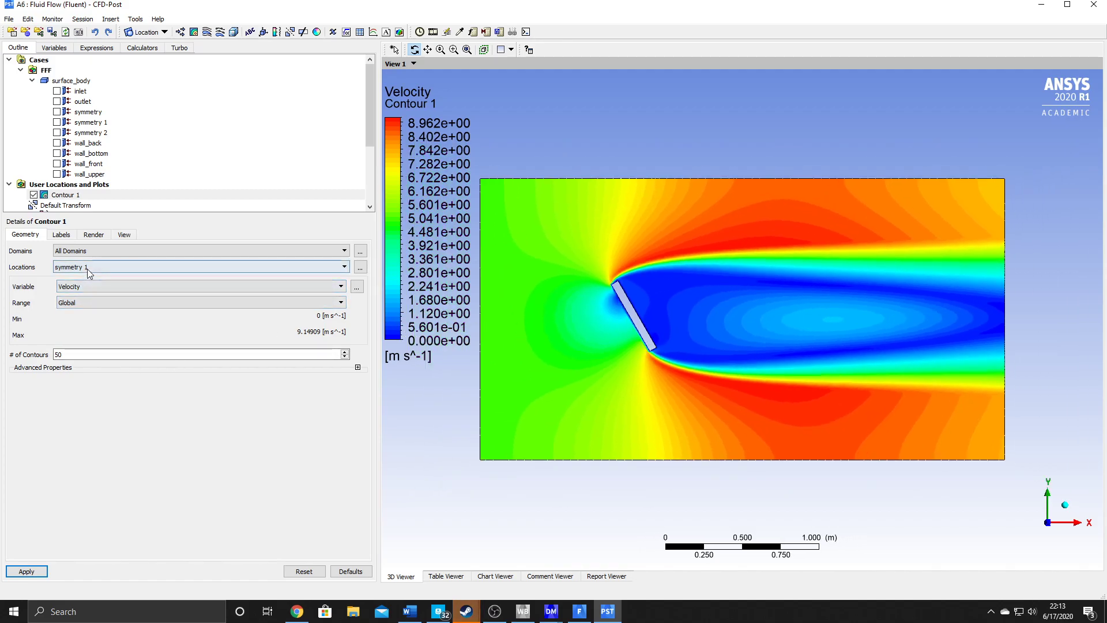
Check the contour requirement in the Word assignment document and switch the contour plot in CFD-Post to the Pressure variable.
left_click(88, 288)
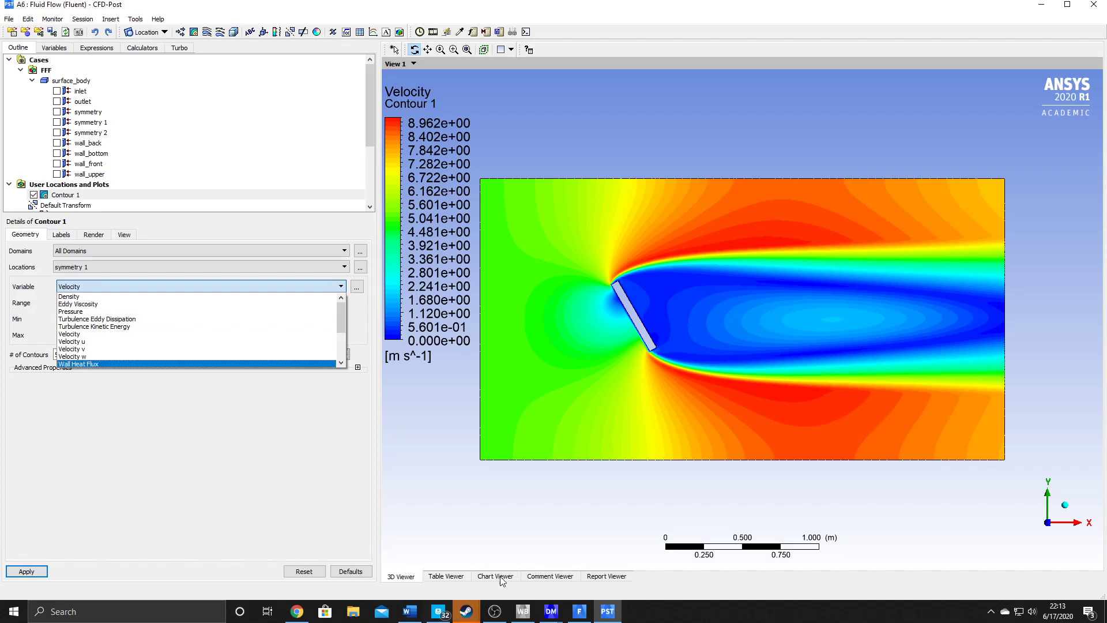
left_click(410, 612)
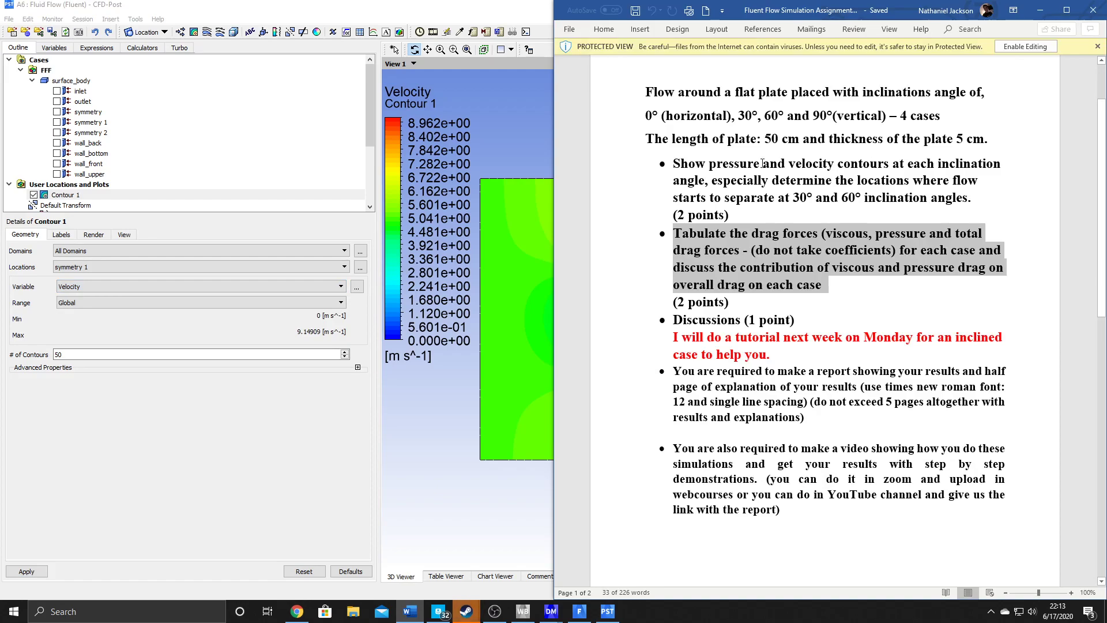
left_click(258, 457)
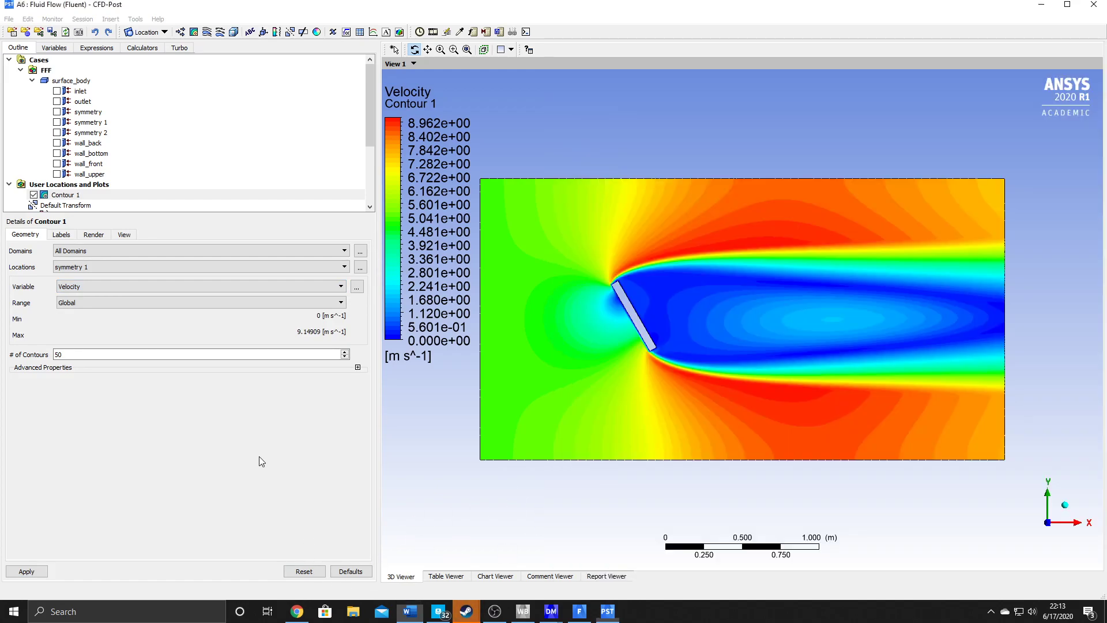
left_click(75, 287)
left_click(75, 311)
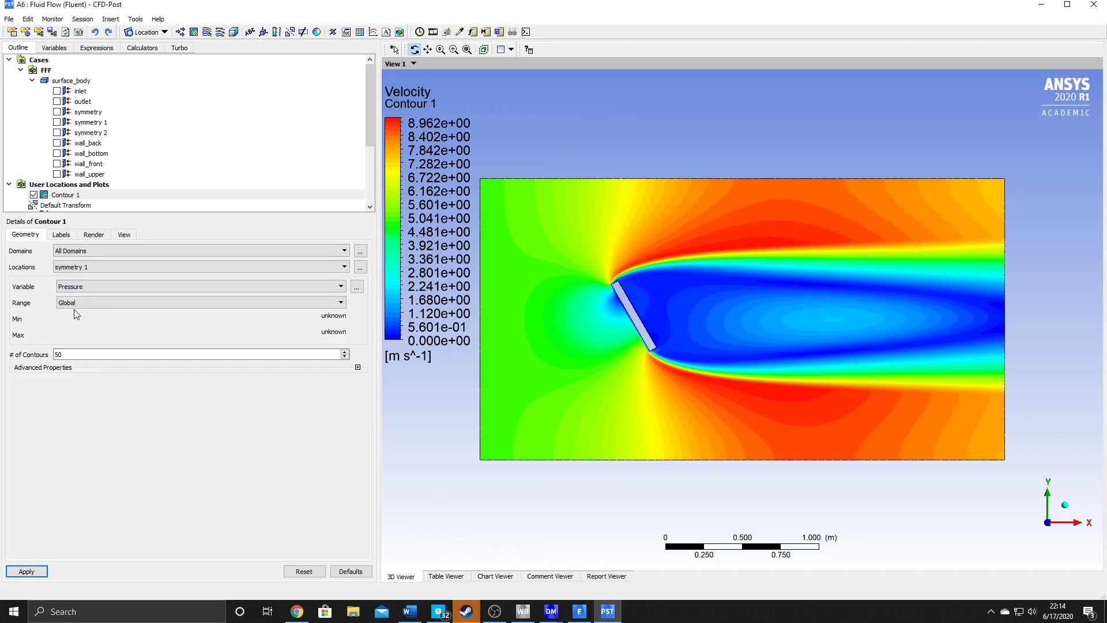
left_click(27, 572)
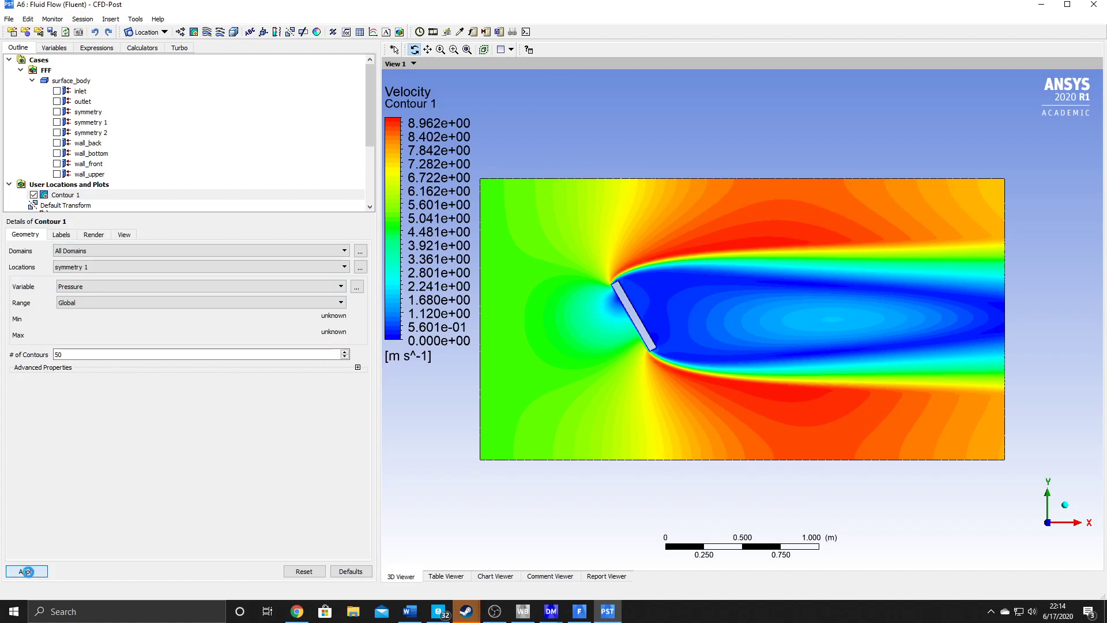